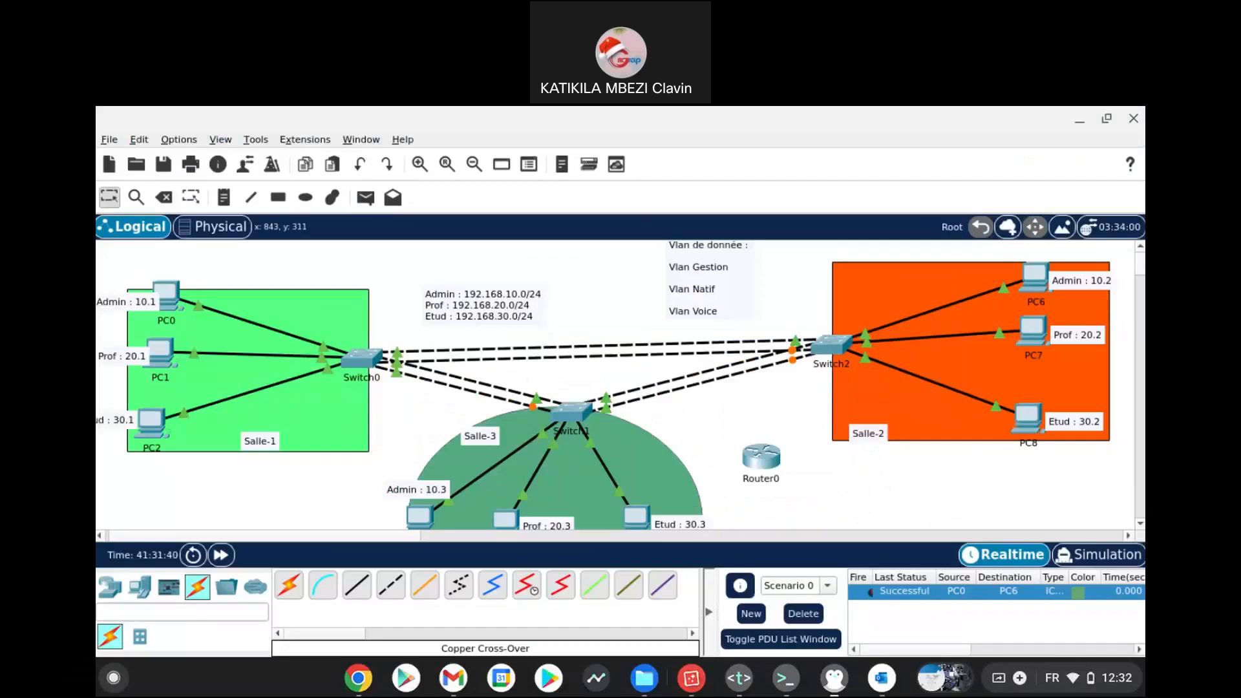
Step: Test connectivity between the Admin hosts PC0 and PC6 with a simple PDU, and clear the PDU list
click(366, 197)
click(166, 296)
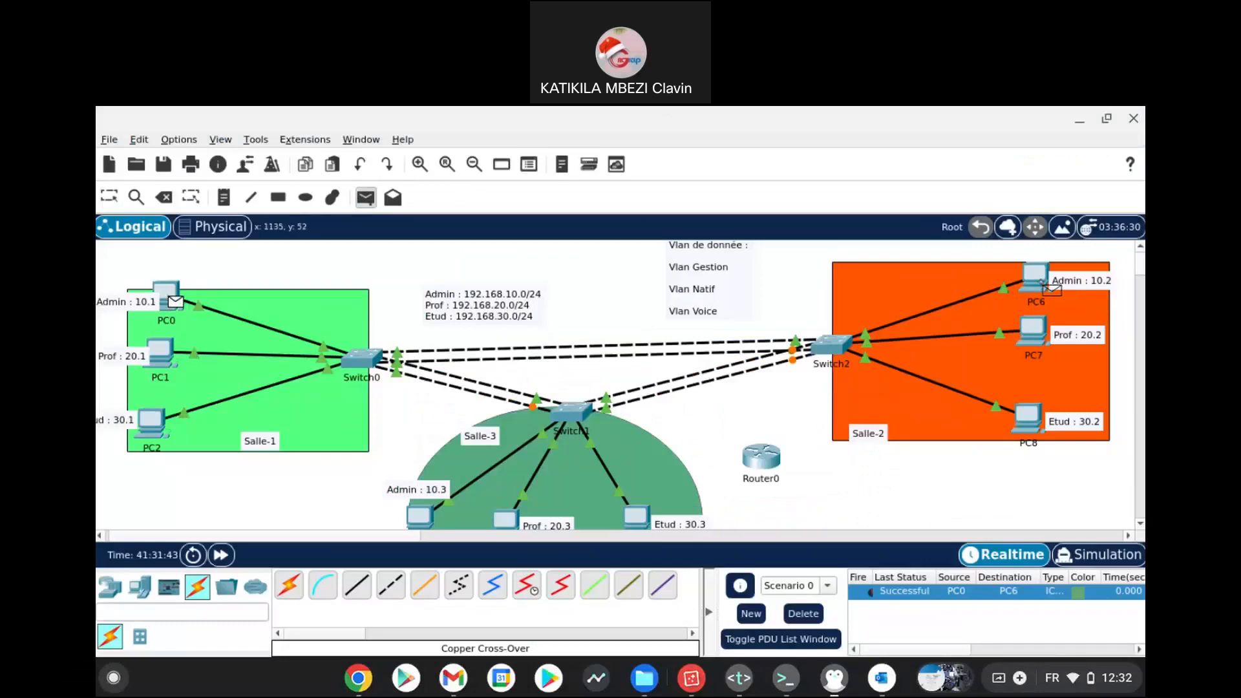
click(1043, 284)
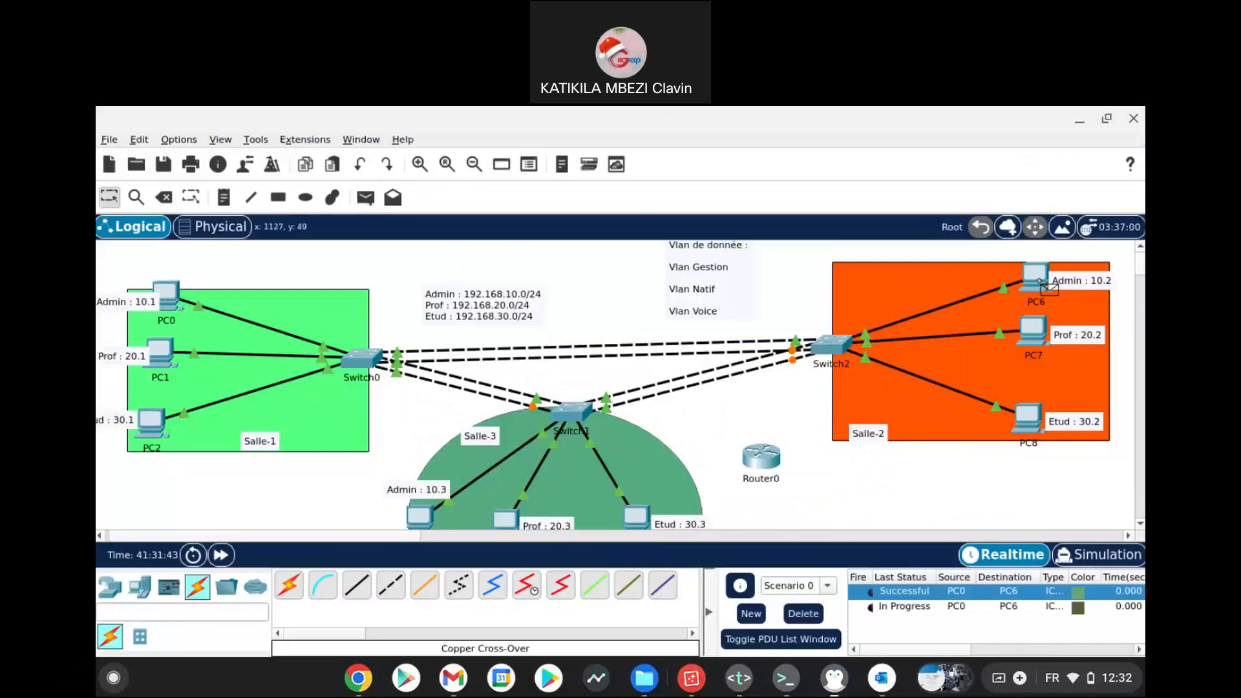
click(811, 614)
Step: Send a simple PDU from PC0 to the Admin host PC3 in Salle-3, and clear the PDU list
click(365, 198)
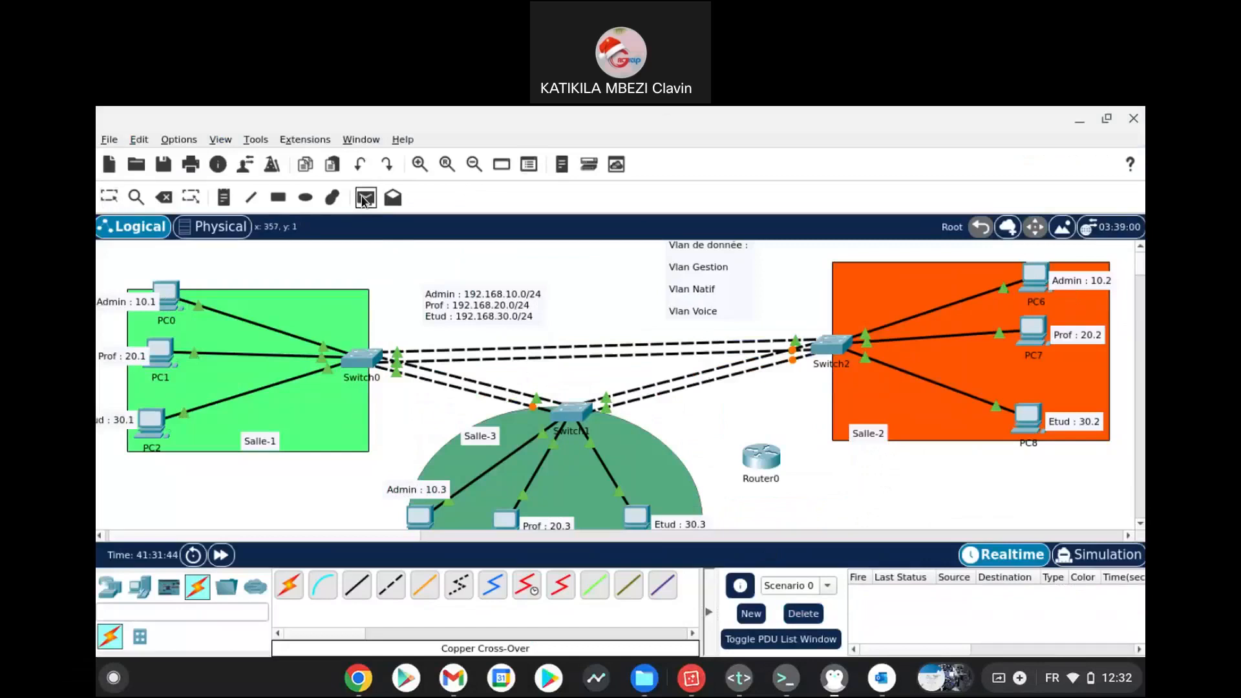
click(166, 294)
click(417, 517)
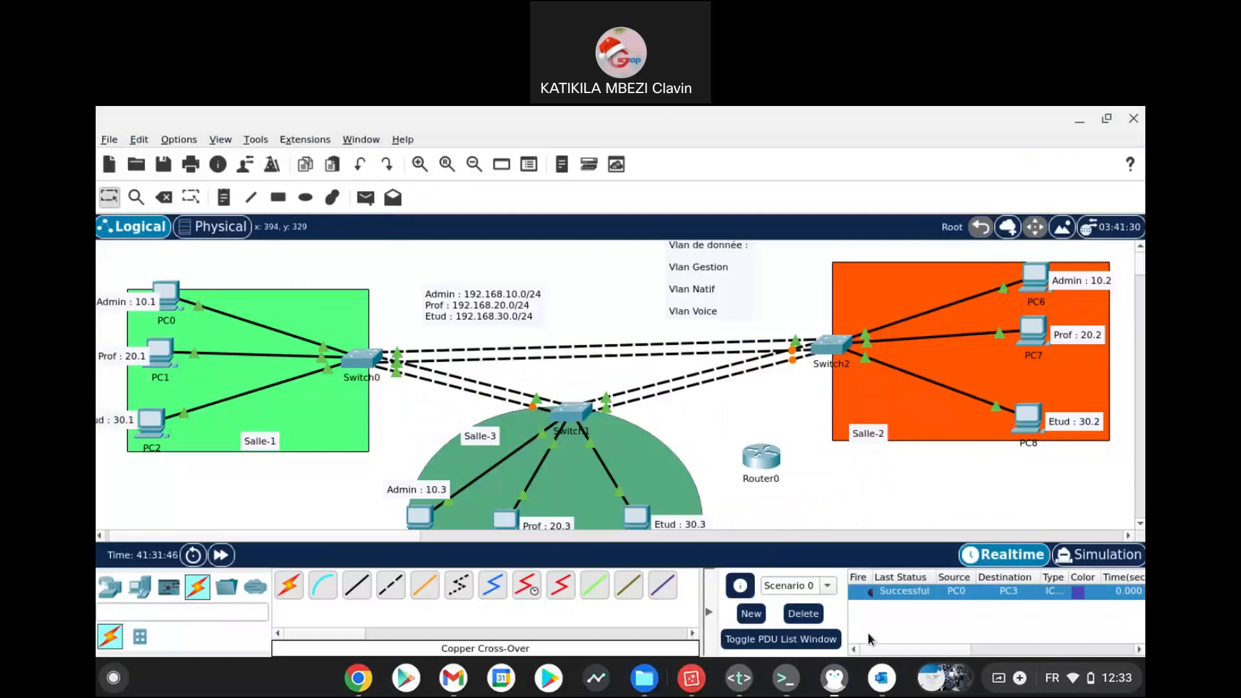
click(816, 614)
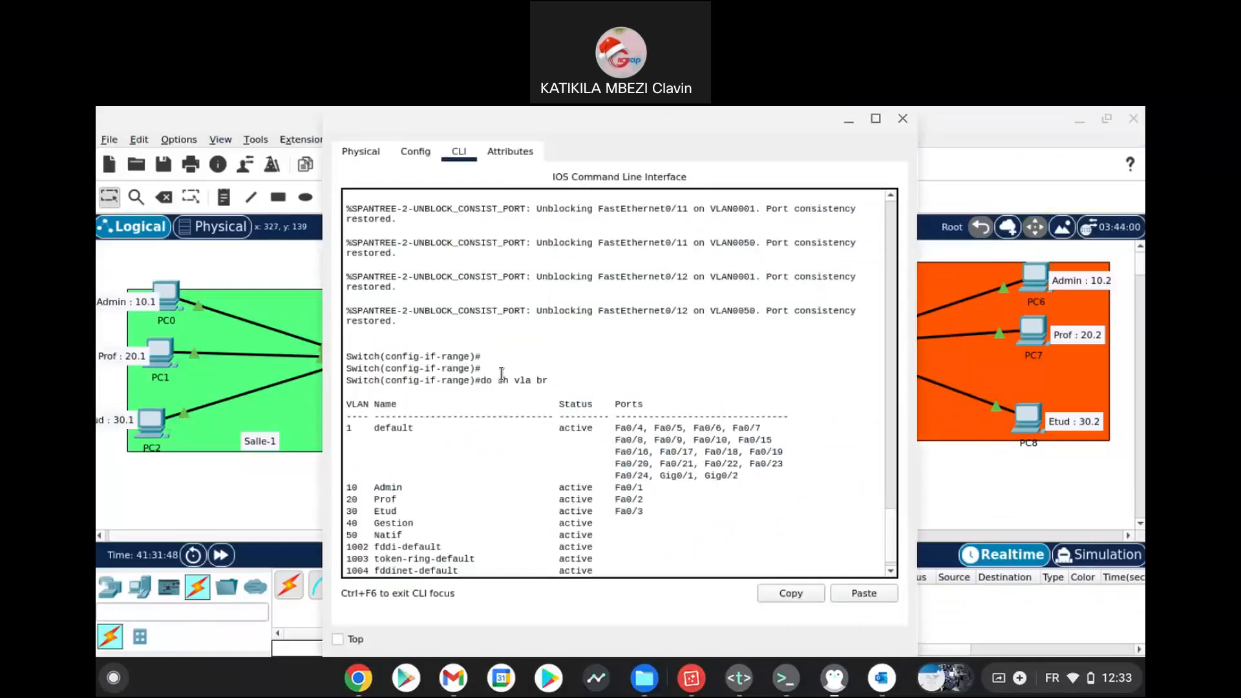
Step: Leave Switch0's interface-range configuration mode with the end command
key(Return)
key(Return)
key(Return)
key(Return)
key(Return)
key(Return)
key(Return)
key(Return)
key(Return)
text(end)
key(Return)
key(Return)
key(Return)
key(Return)
key(Return)
key(Return)
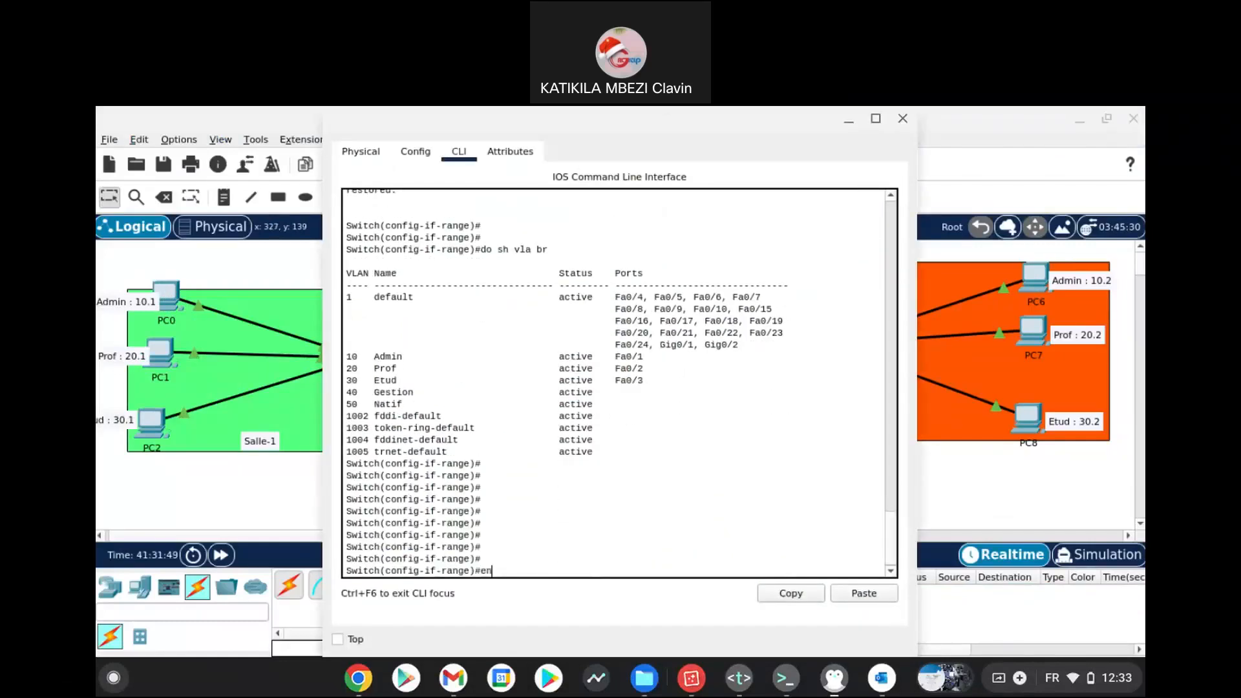
Step: Show Switch0's brief VLAN table with "sh vlan br" and examine the ports assigned to the Admin, Prof and Etud VLANs
text(sh vlan br)
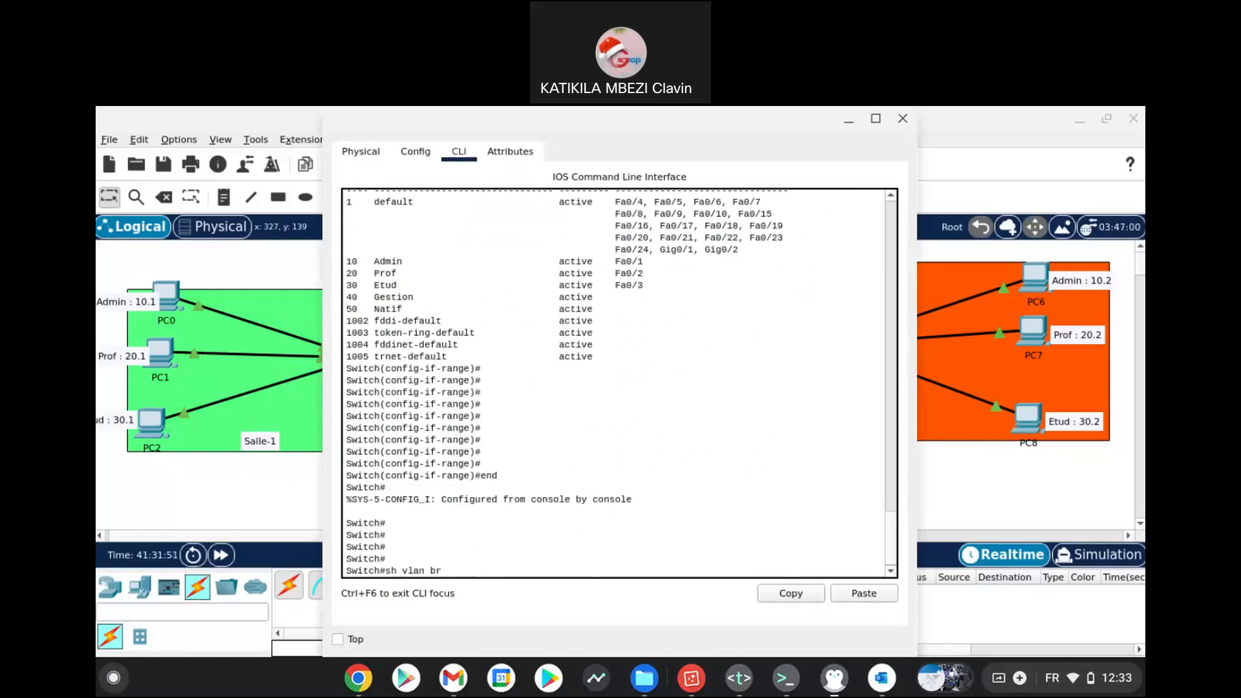
key(Return)
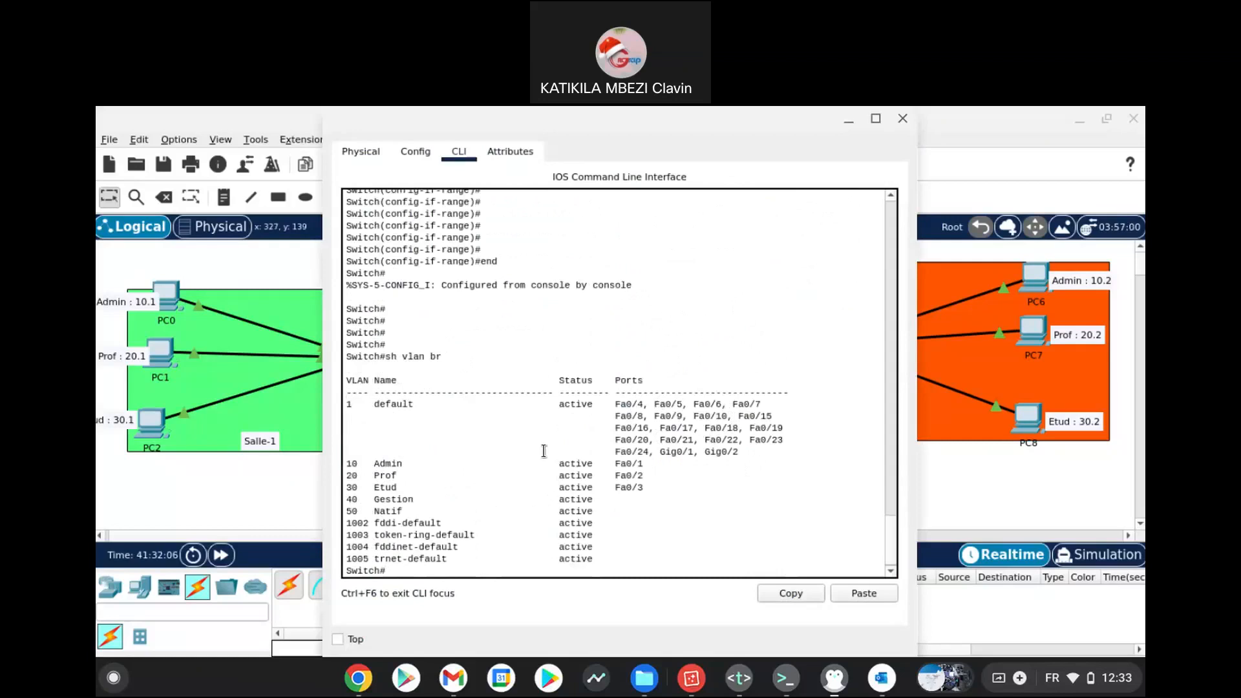
drag(348, 464, 666, 457)
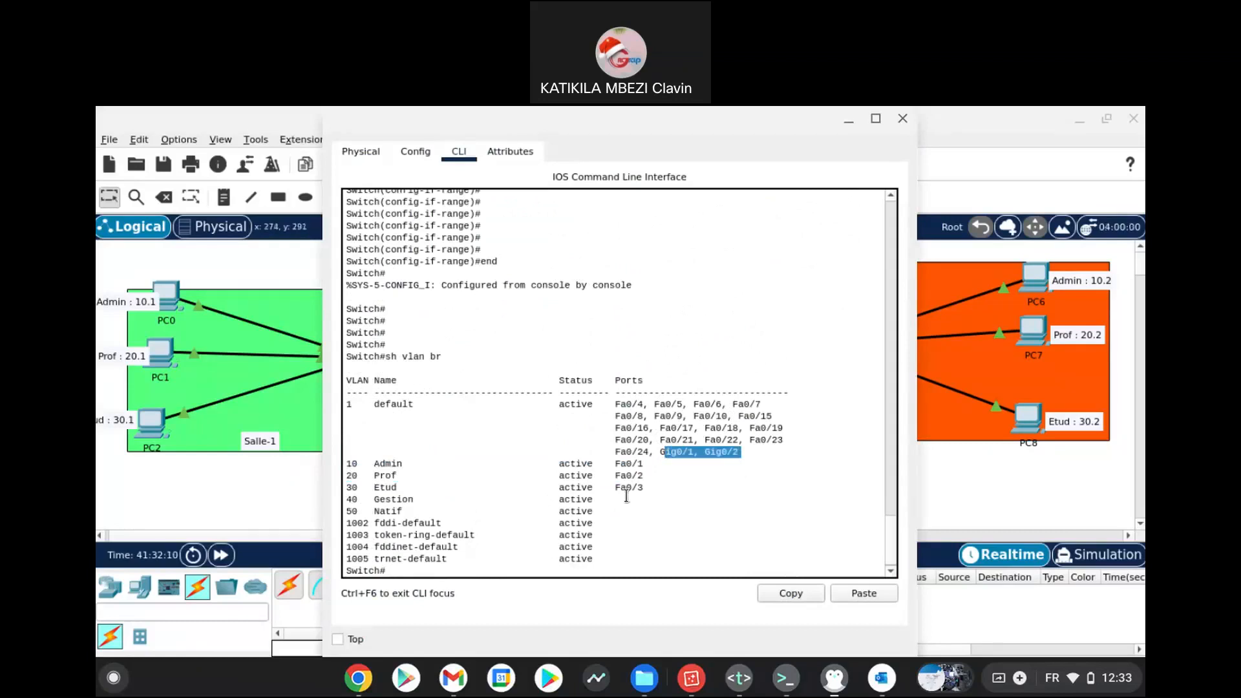
drag(650, 487, 302, 468)
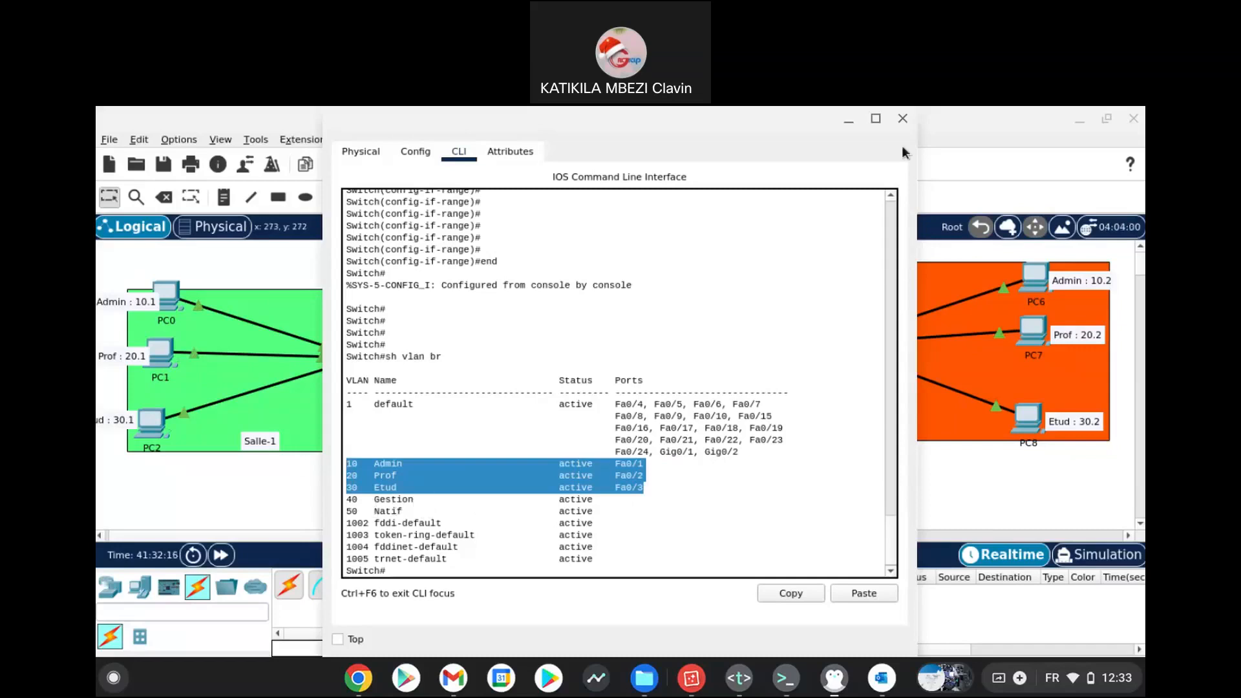
click(903, 119)
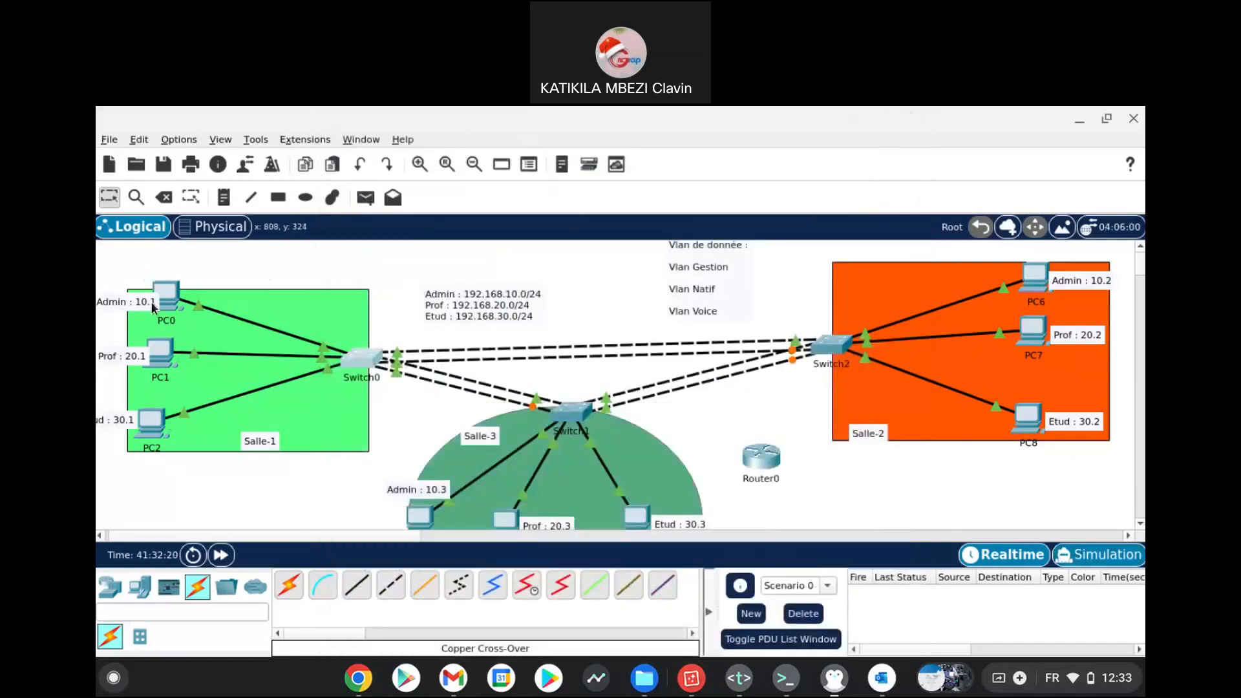
Step: Ping the broadcast address 192.168.10.255 from PC0's command prompt in Simulation mode
click(173, 292)
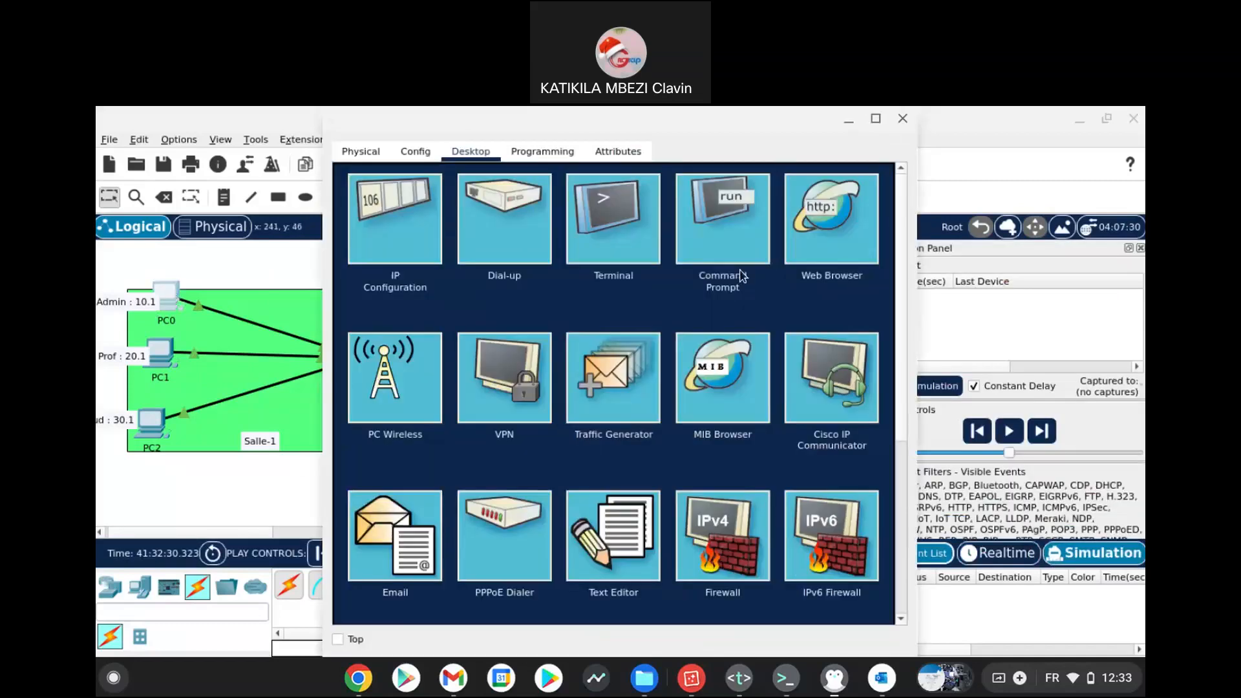
click(737, 266)
click(698, 360)
key(Return)
key(Return)
key(Return)
key(Return)
key(Up)
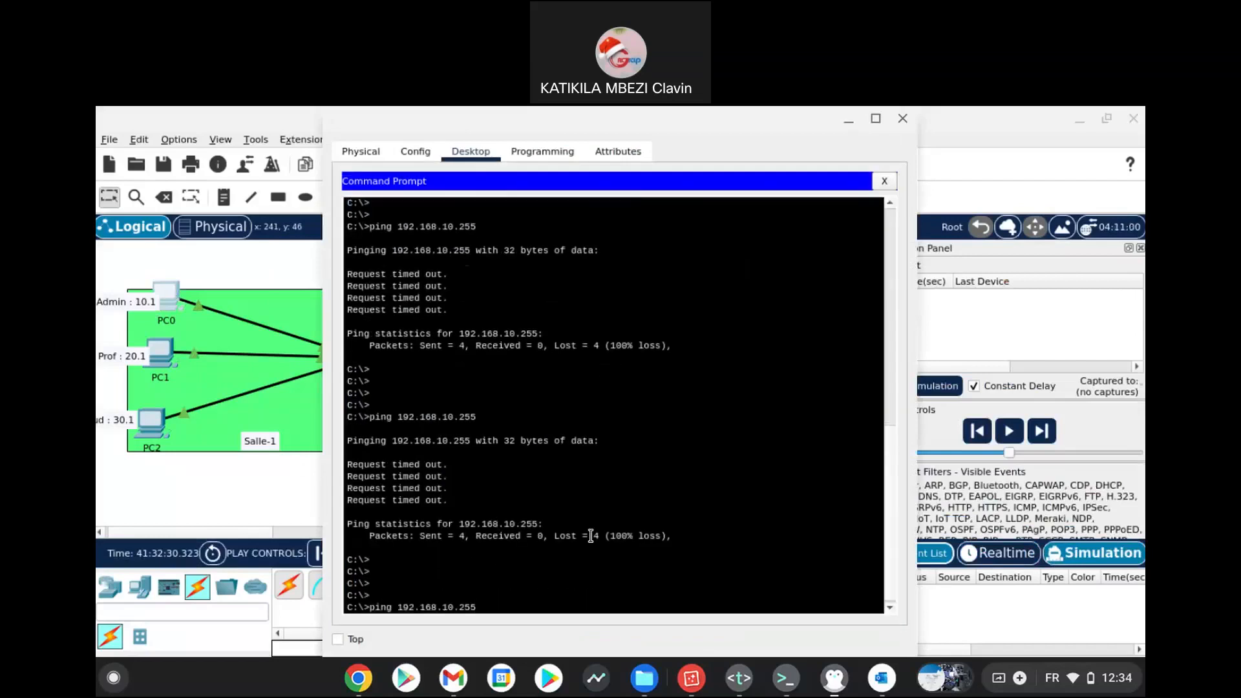
key(Return)
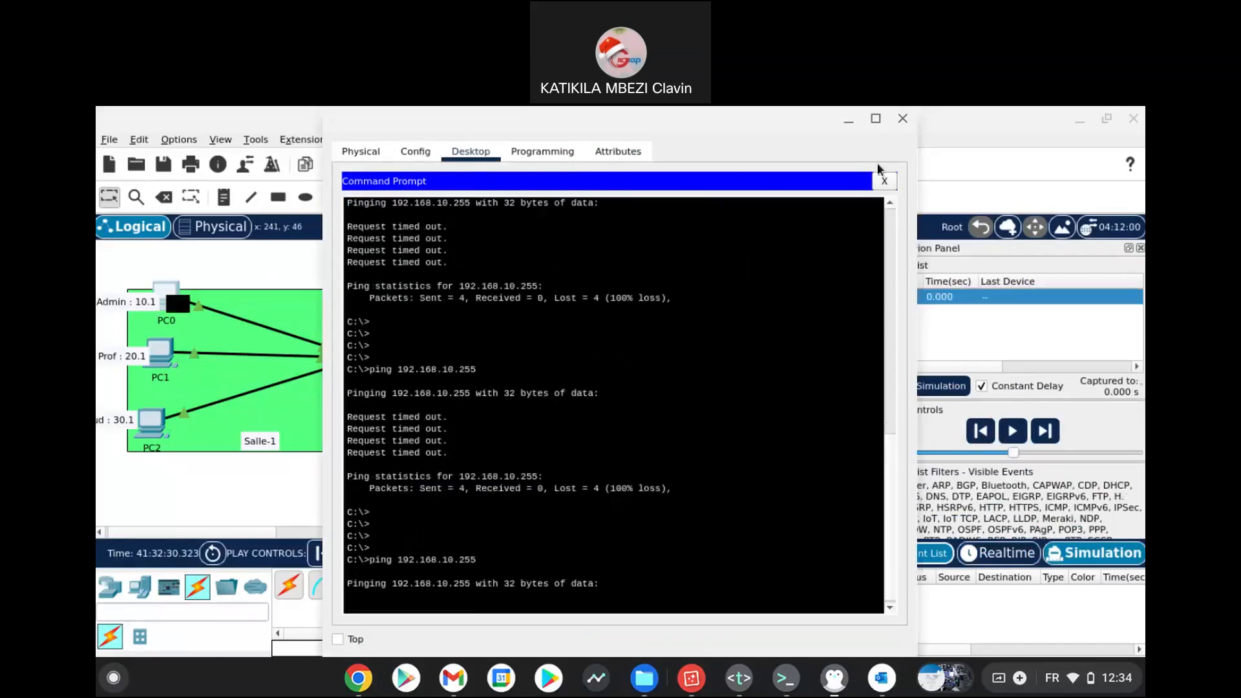
Step: Play the simulation to follow the broadcast ping through the switches, and return to Realtime mode
click(848, 126)
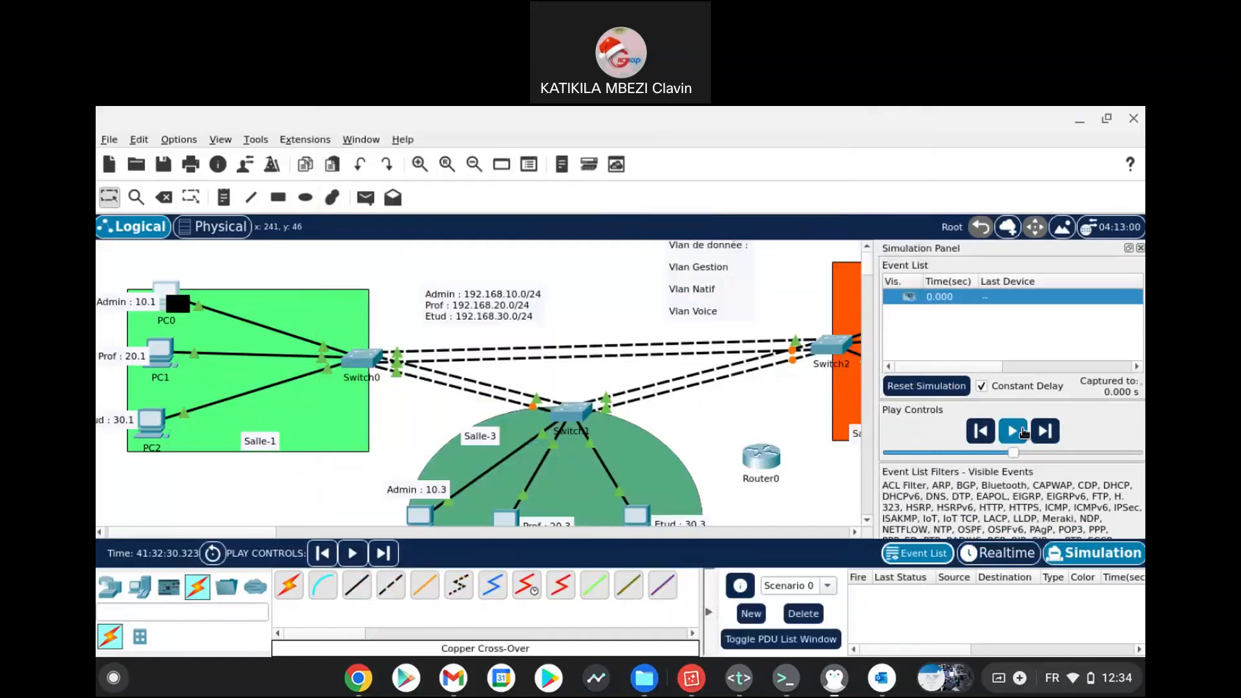
click(1022, 433)
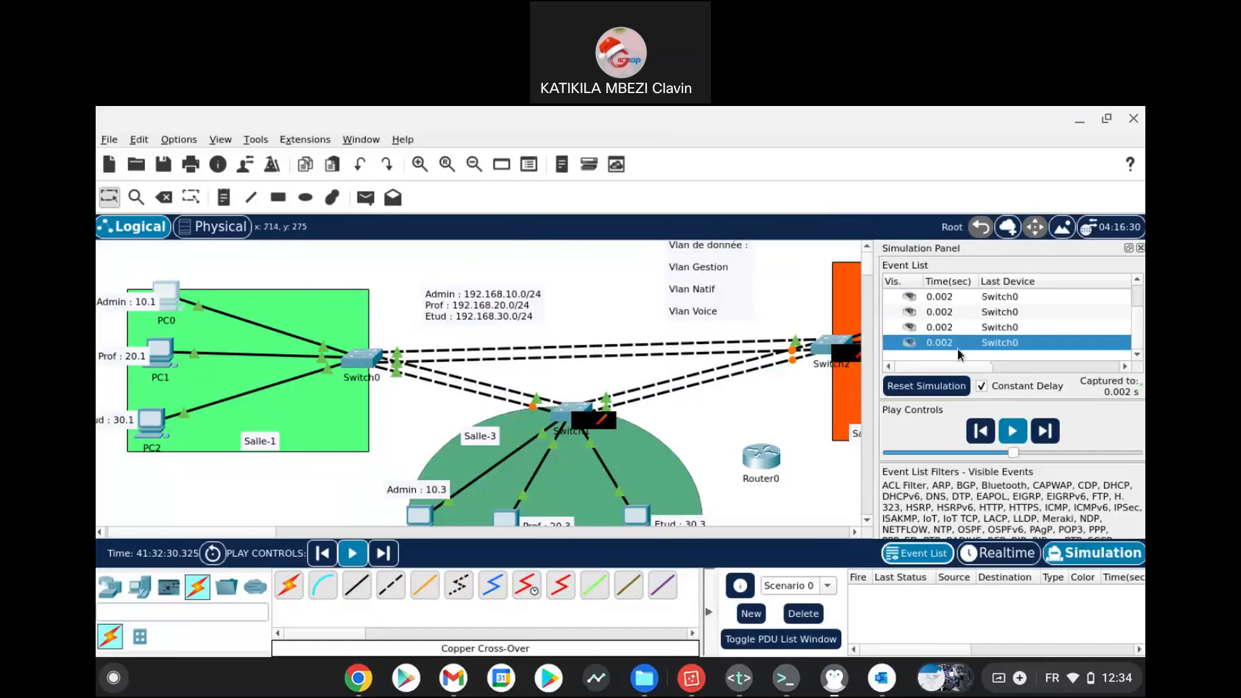
click(1007, 430)
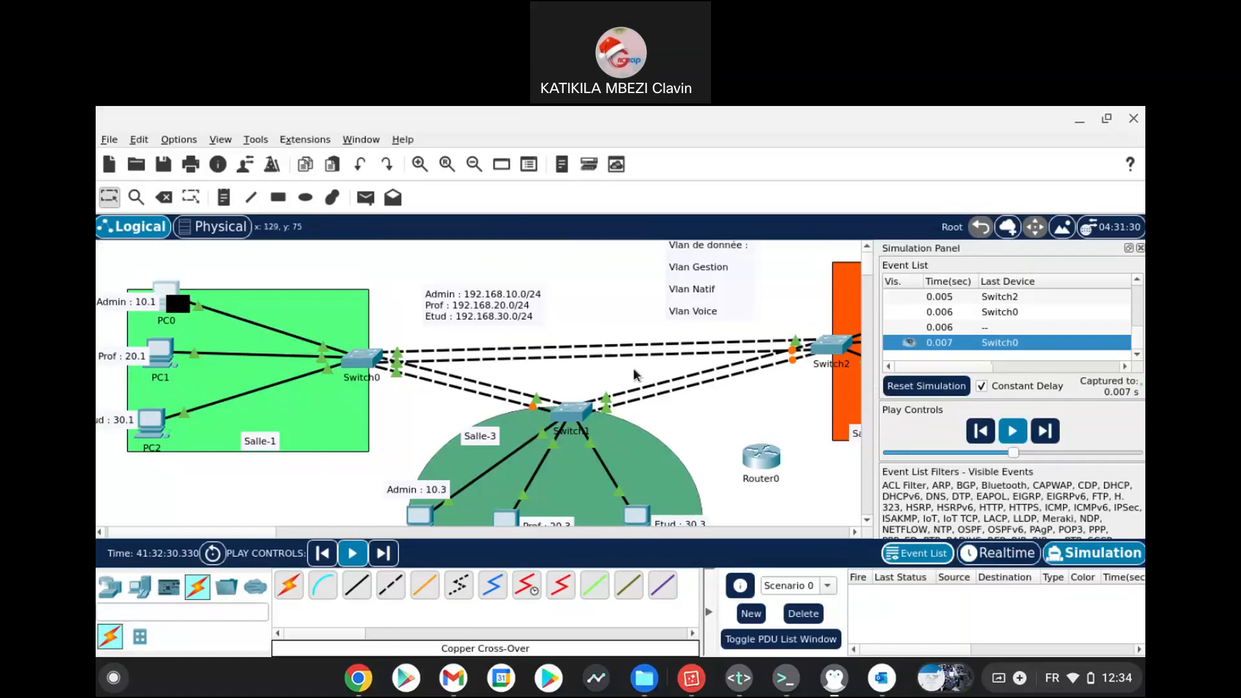
click(1002, 554)
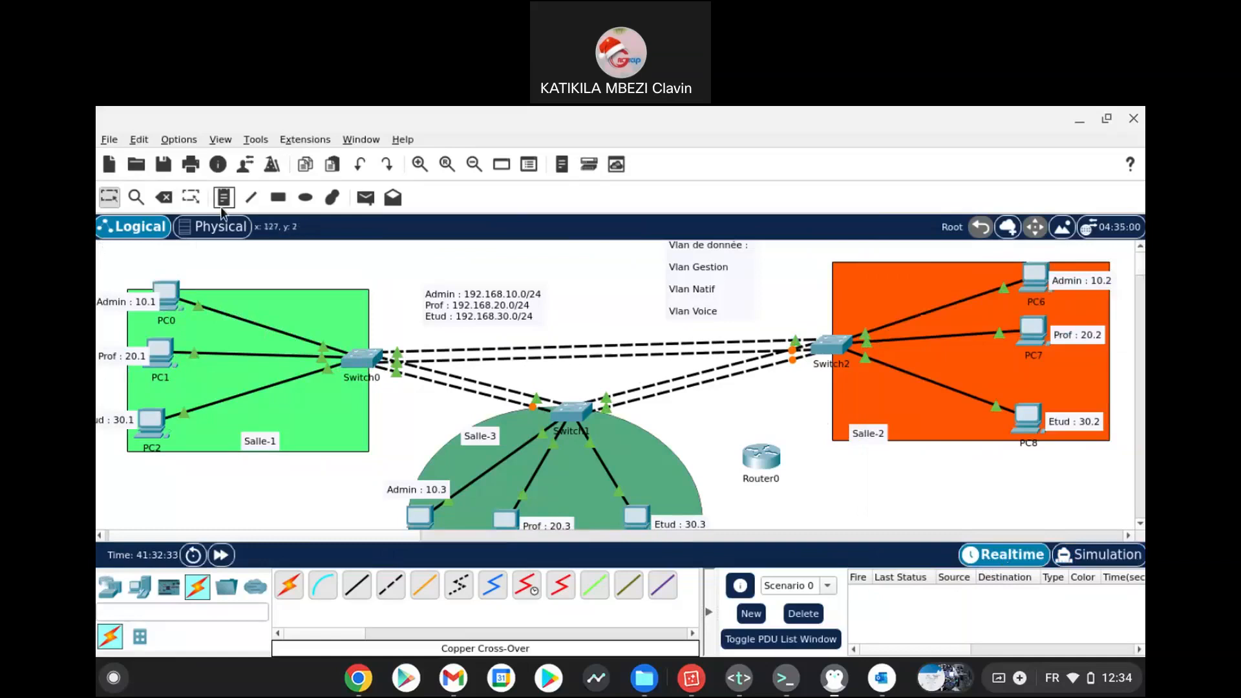
Step: Test connectivity between PC0 in the Admin VLAN and PC1 in the Prof VLAN with a simple PDU, and clear the PDU list
click(366, 198)
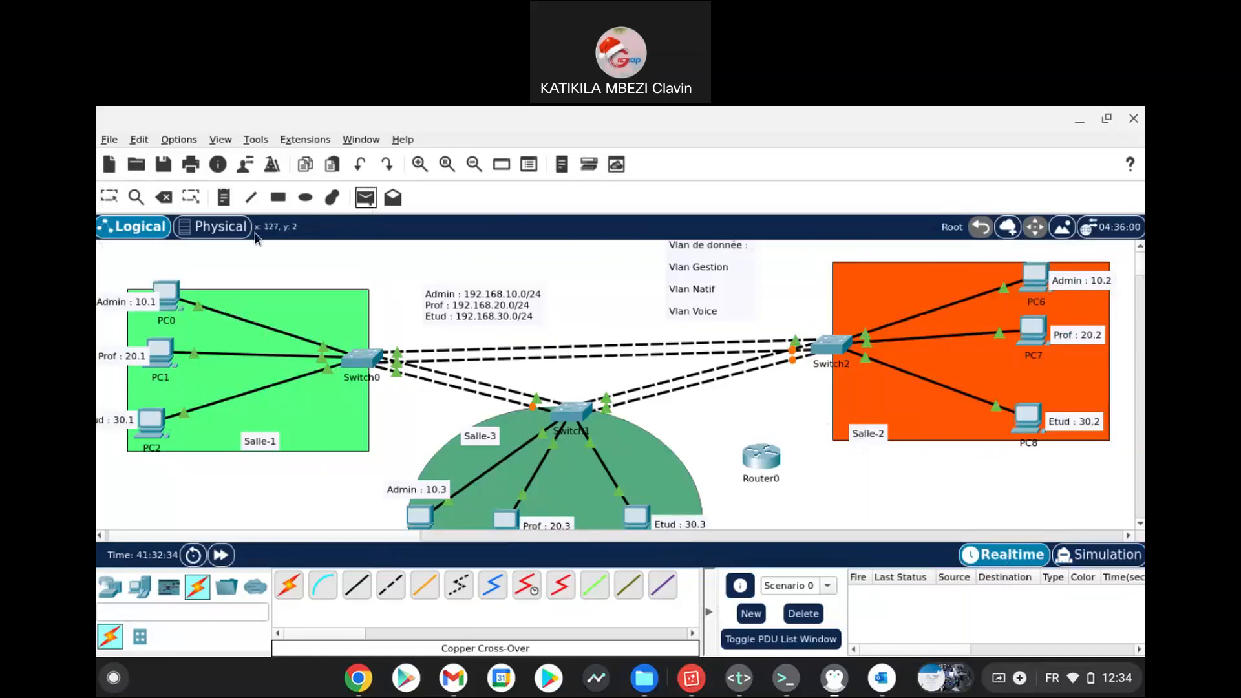
click(172, 295)
click(171, 329)
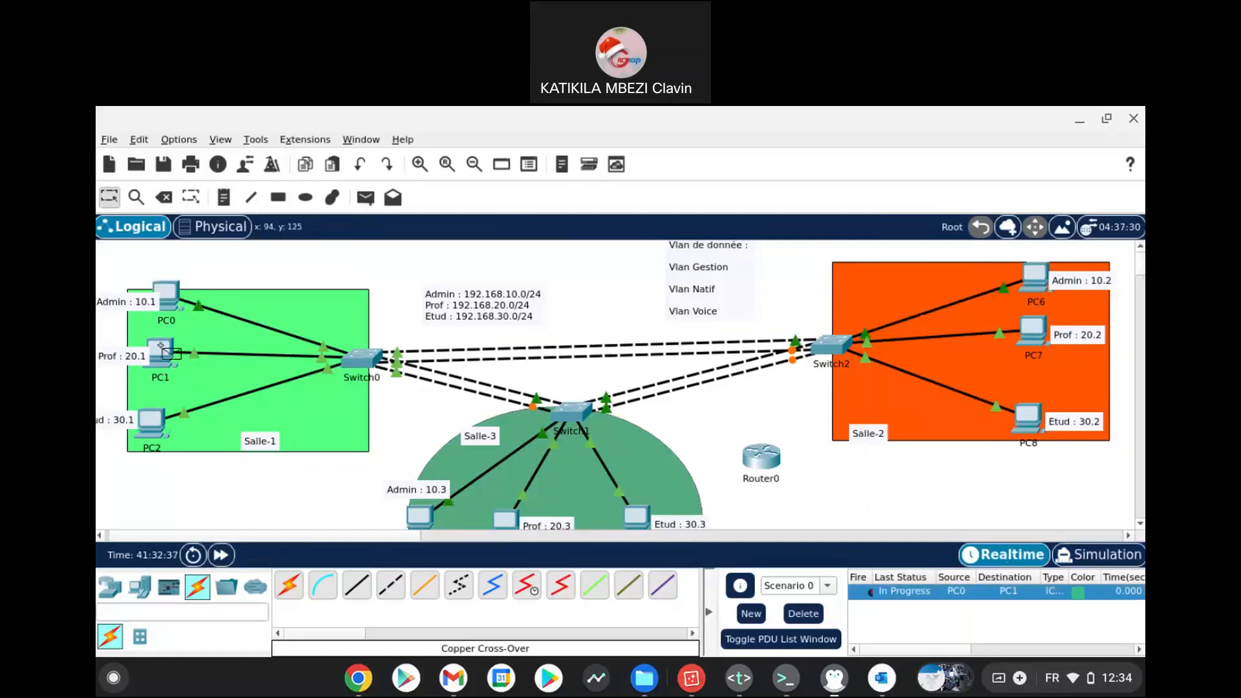
click(803, 613)
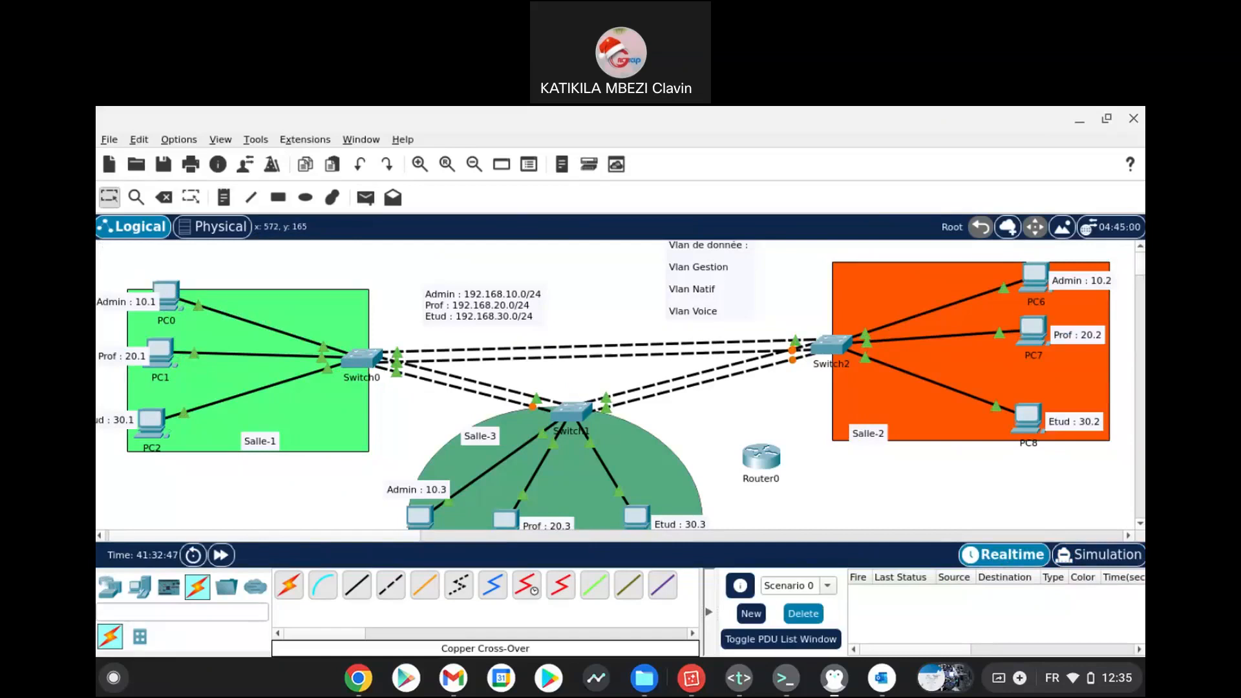
Step: Place an ISR4321 router between Switch1 and Salle-2, moving the old Router0 out of the way past Salle-2
click(110, 586)
click(322, 586)
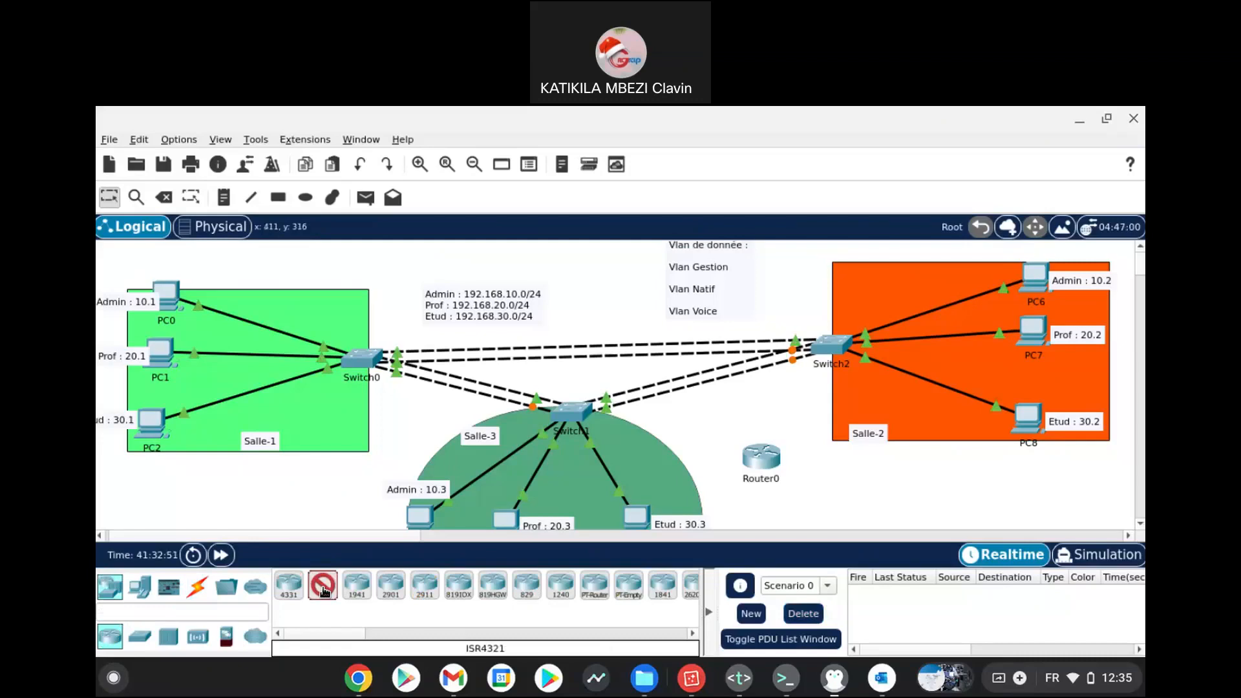
click(751, 419)
drag(765, 455, 1143, 502)
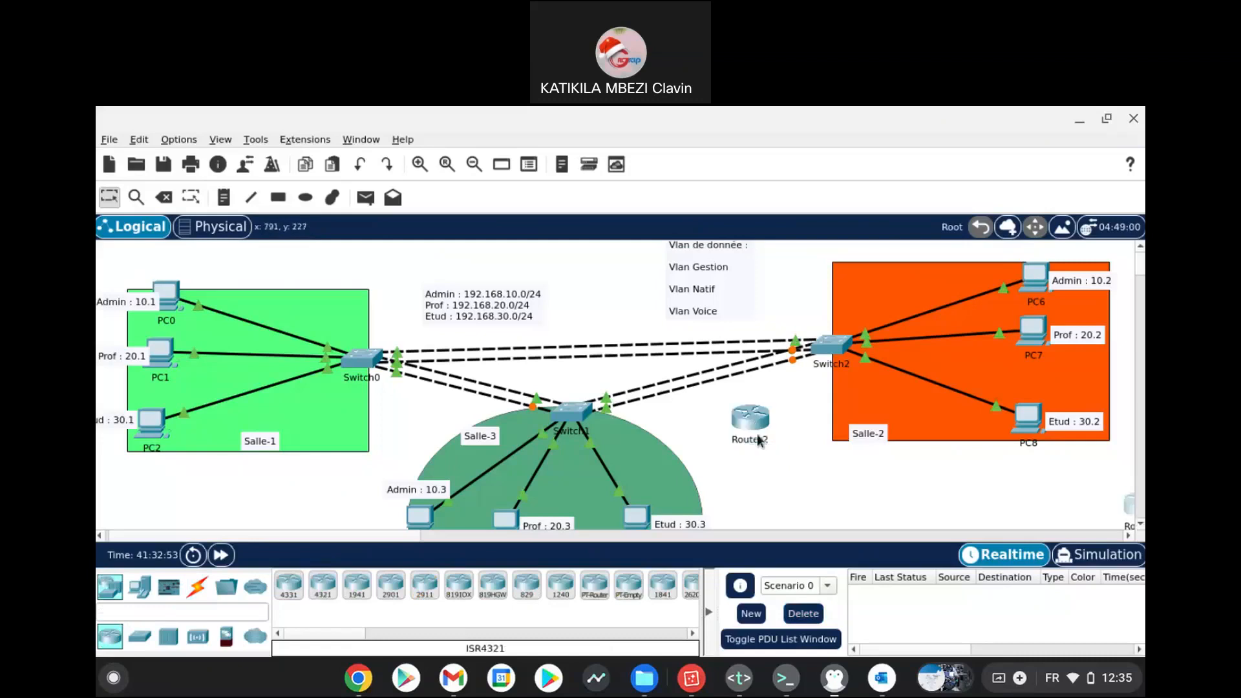
drag(755, 424, 780, 451)
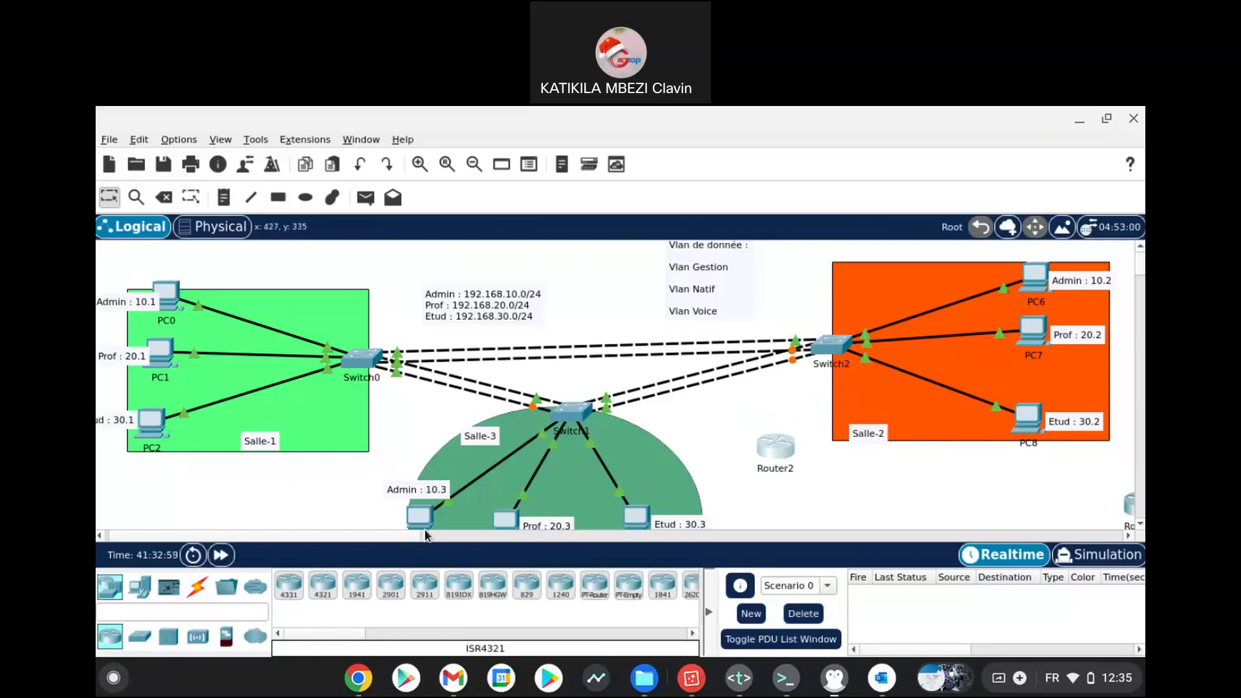
Step: Connect Switch1's GigabitEthernet0/1 to Router2's GigabitEthernet0/0/1 with a copper straight-through cable
click(198, 587)
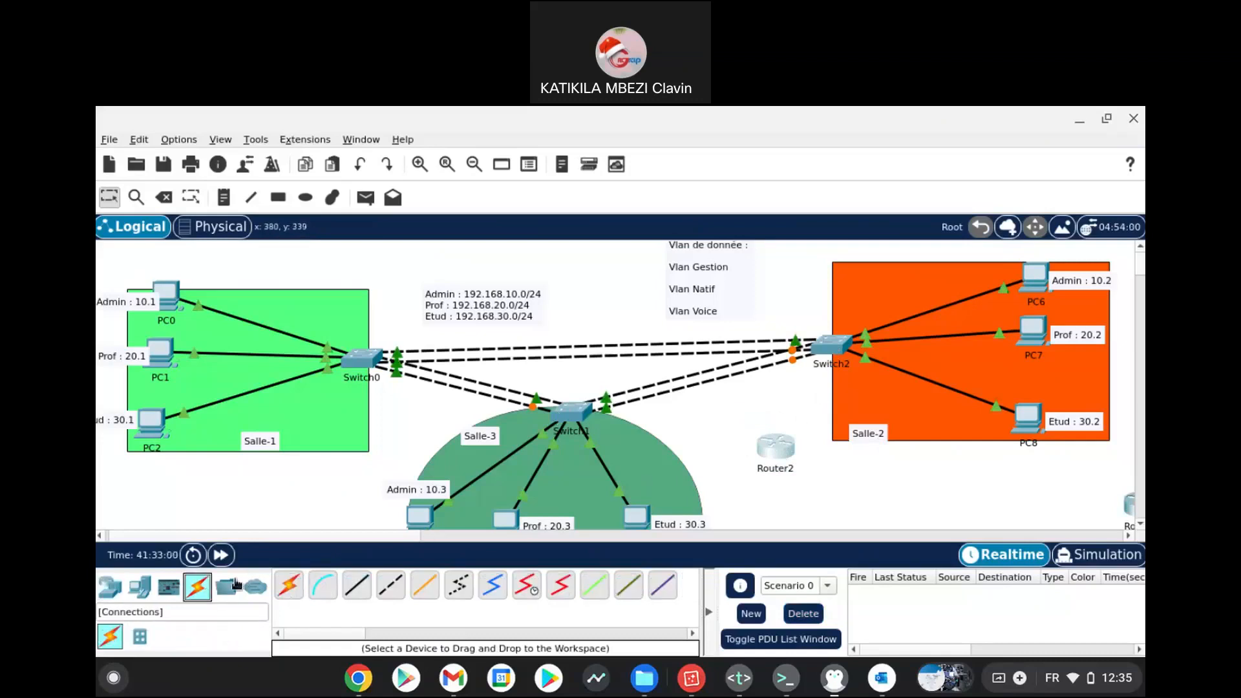
click(368, 592)
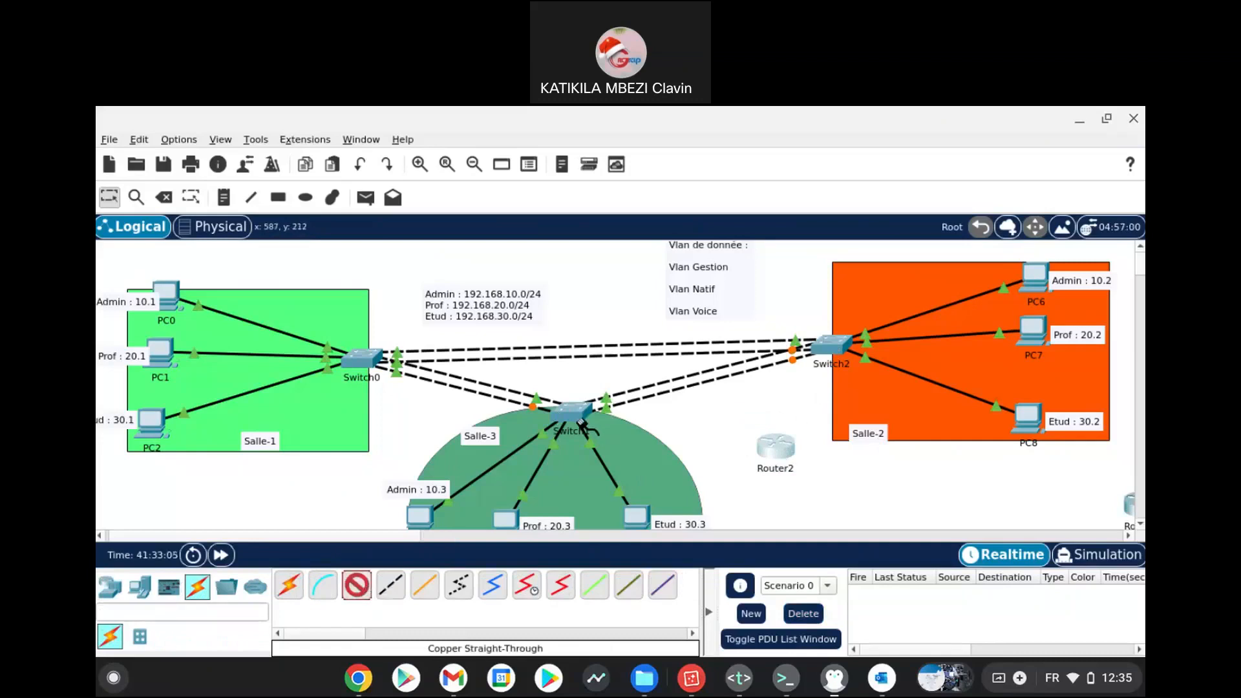
click(584, 427)
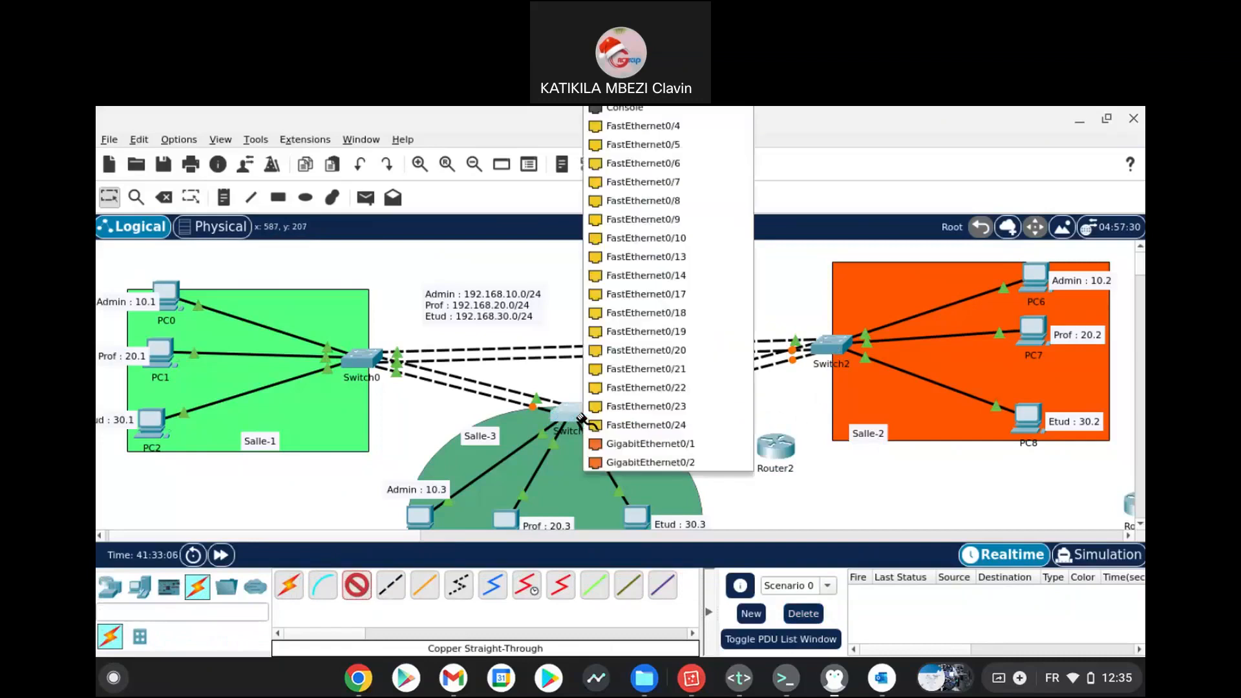
click(649, 446)
click(778, 449)
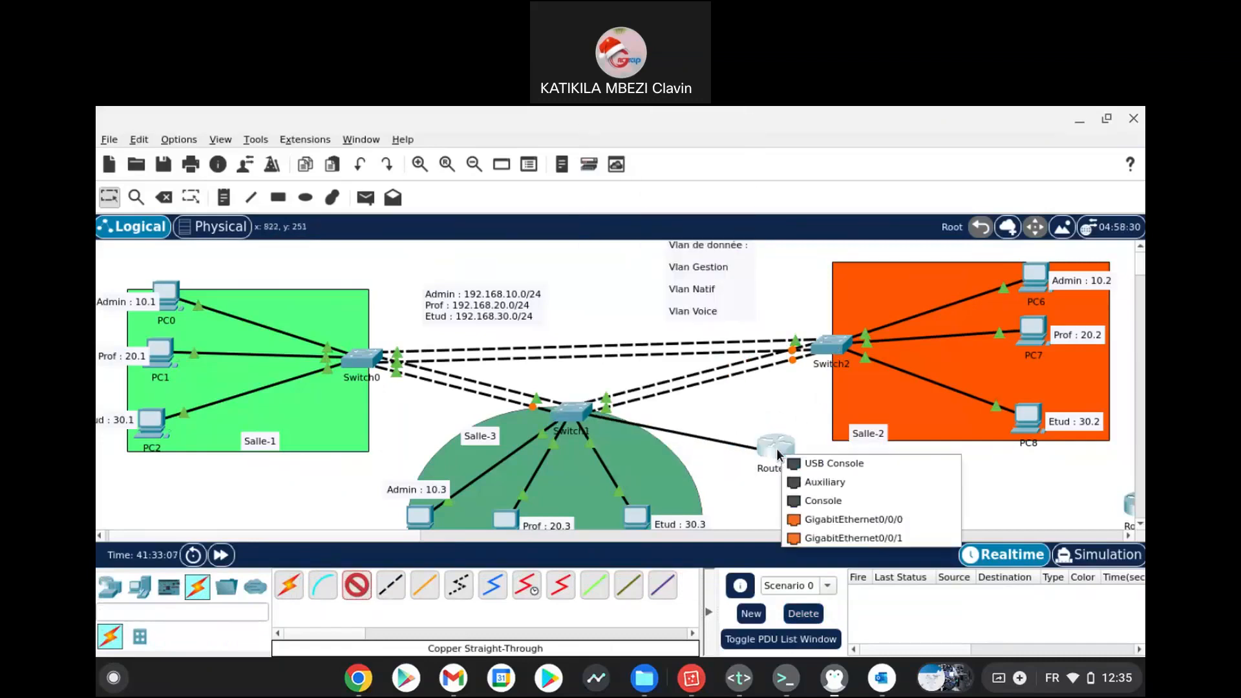
click(841, 535)
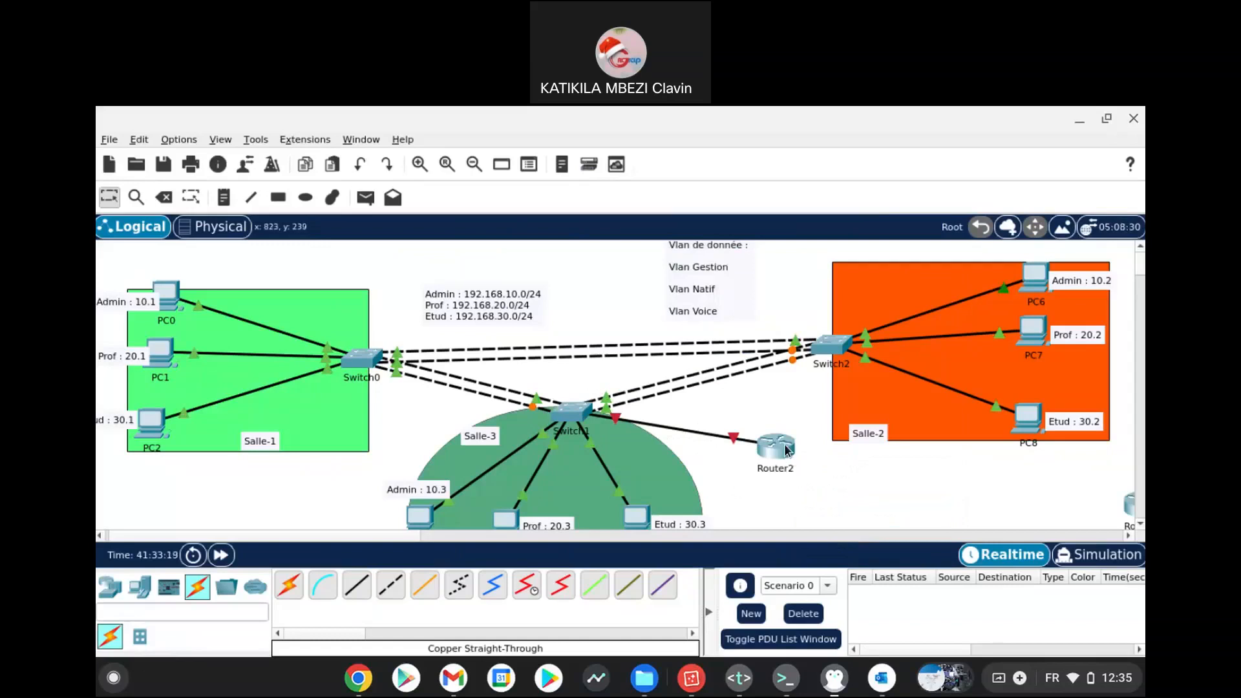
Step: Add a second copper straight-through link from Switch1's GigabitEthernet0/2 to Router2's GigabitEthernet0/0/0
mouse_move(785, 451)
click(355, 586)
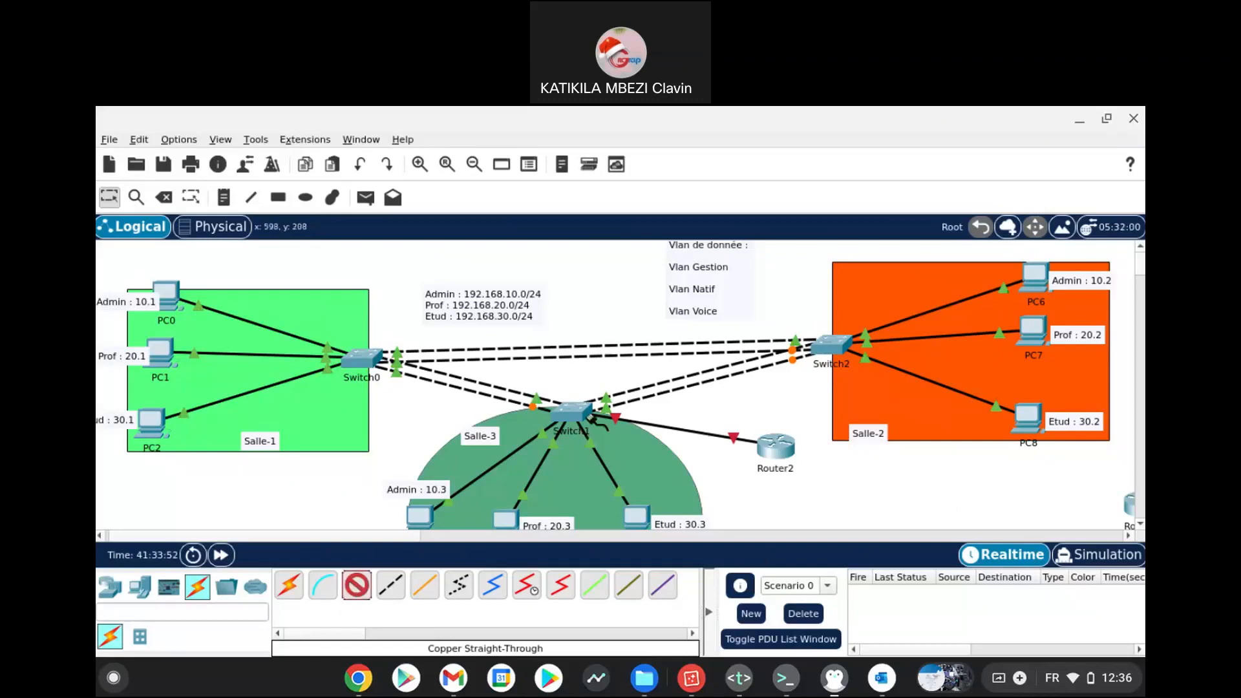
click(576, 414)
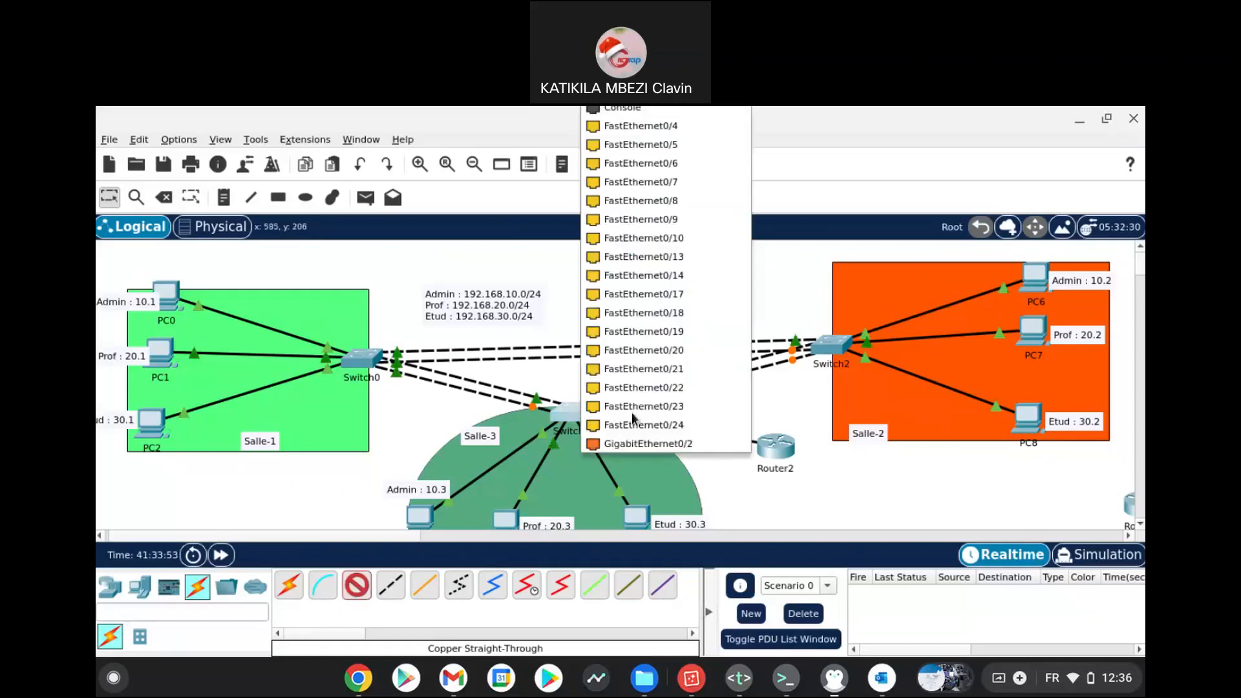
click(653, 444)
click(766, 453)
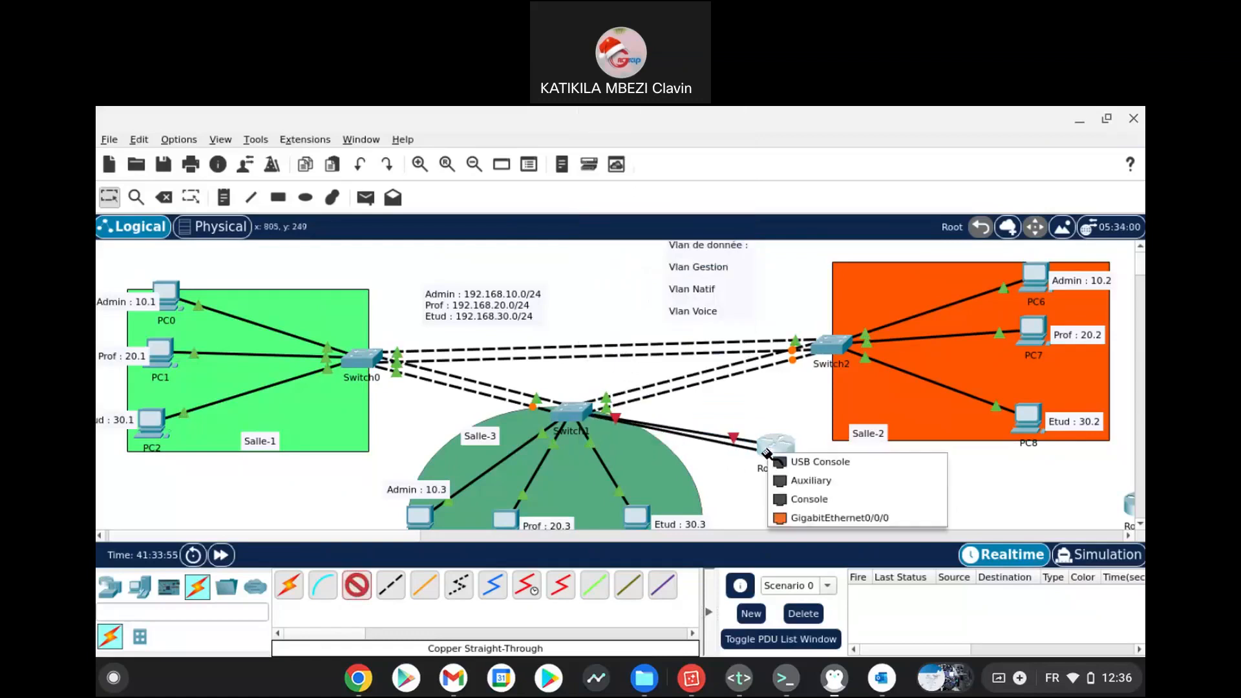
click(834, 518)
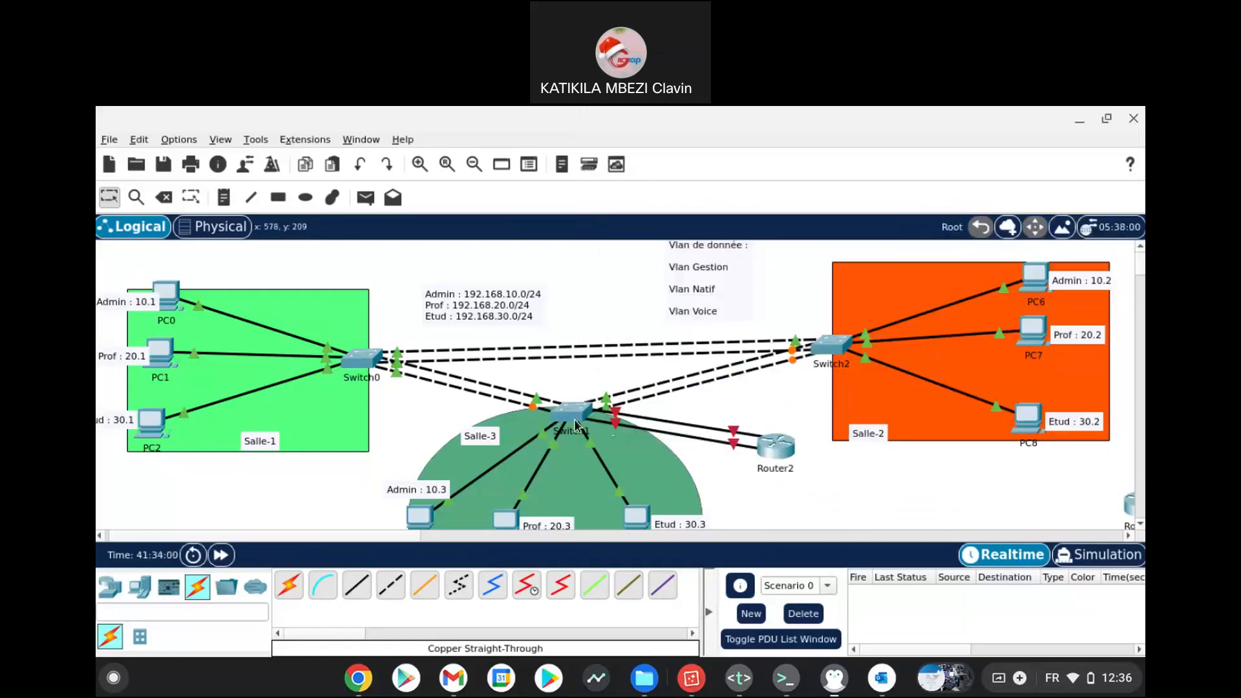
Step: Open Router2's device window to view its physical hardware
click(573, 420)
mouse_move(592, 412)
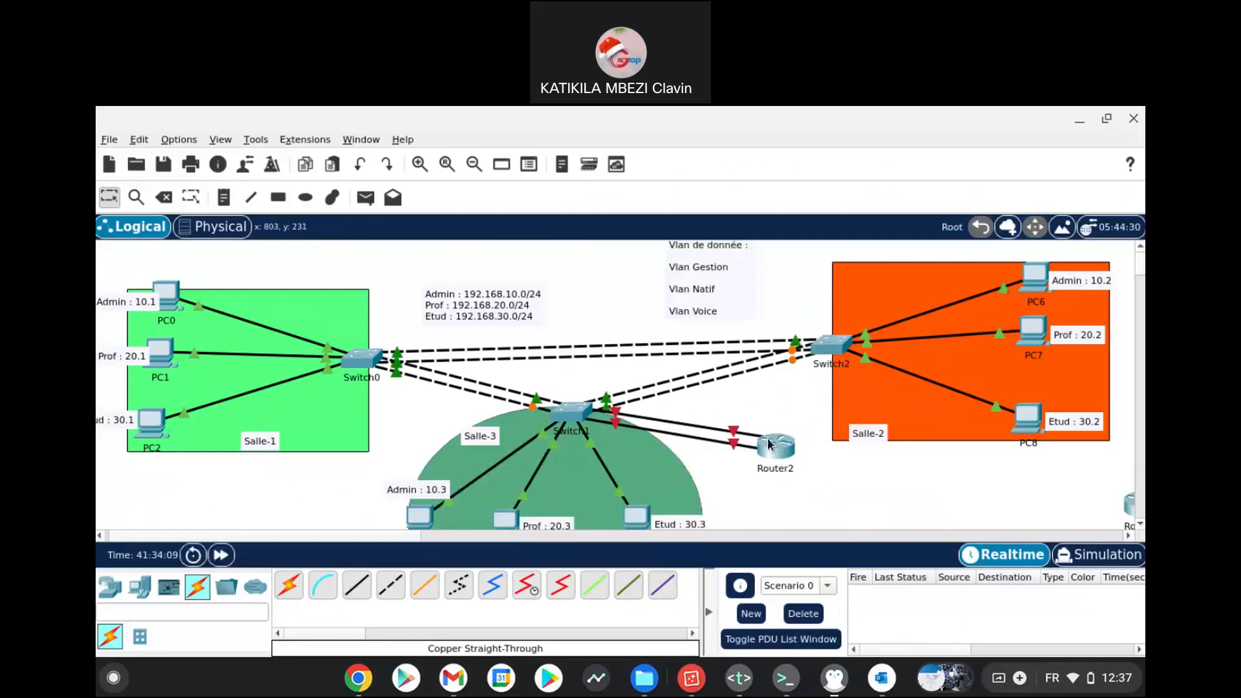
click(770, 445)
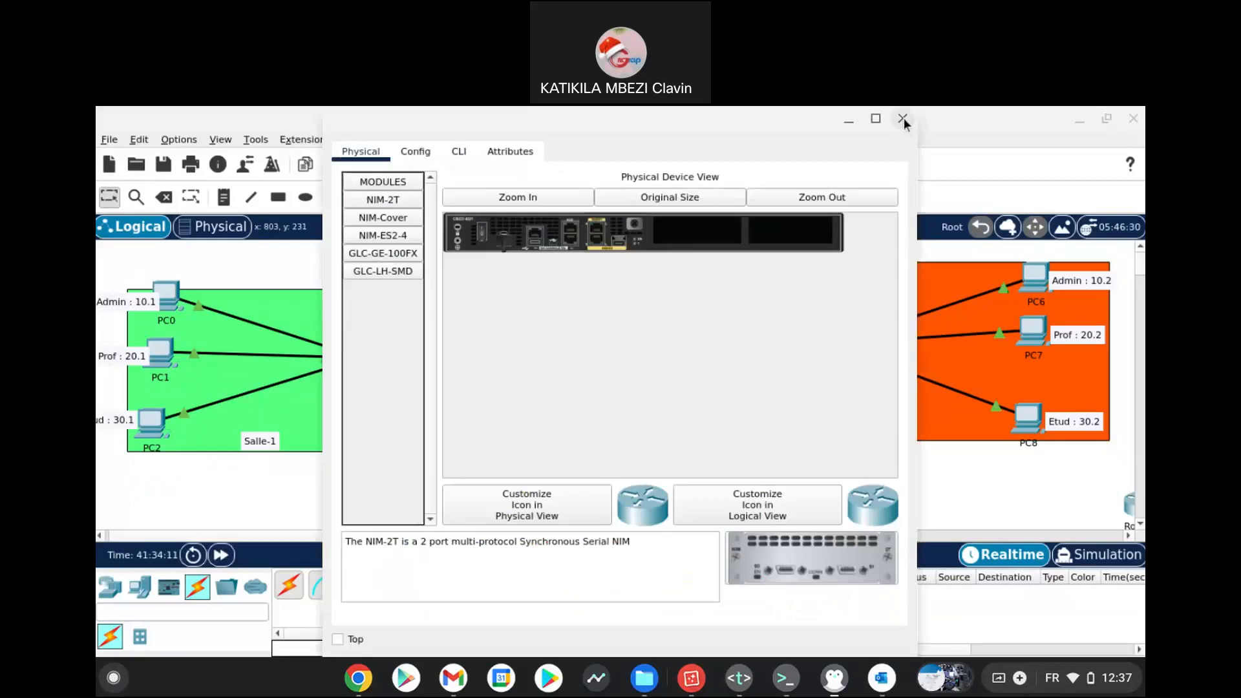
Step: Close Router2's device window and delete the lower of the two cables between Switch1 and Router2
click(903, 118)
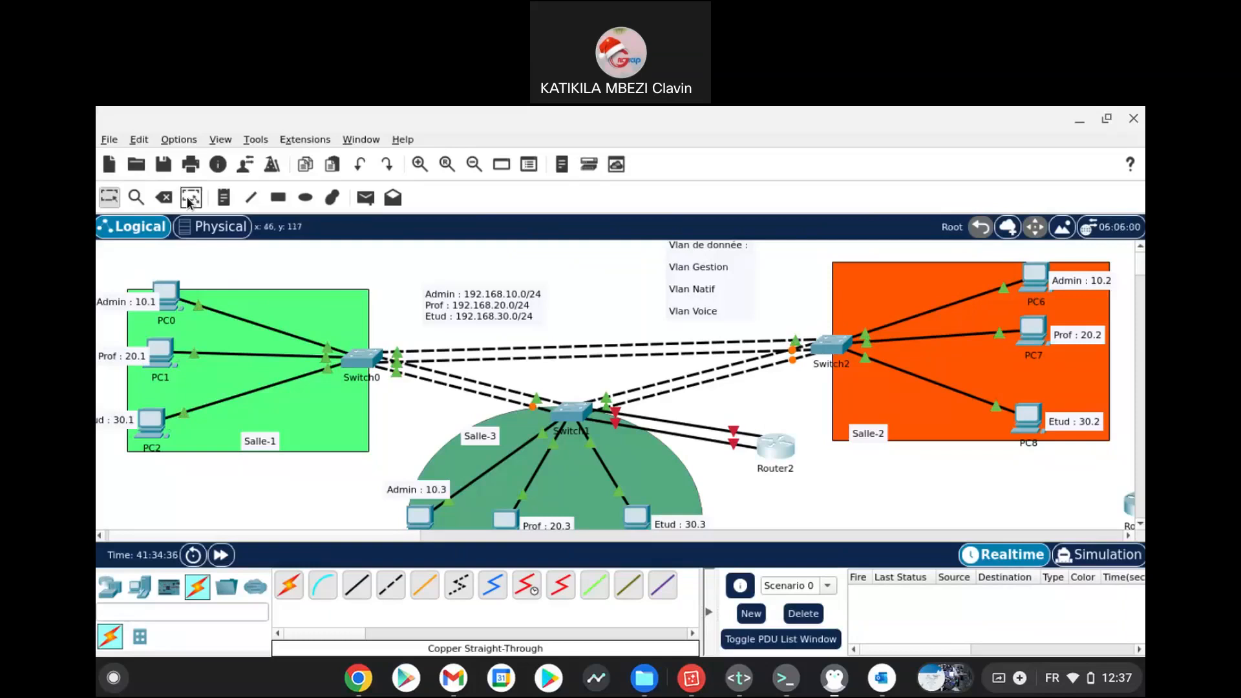
click(169, 199)
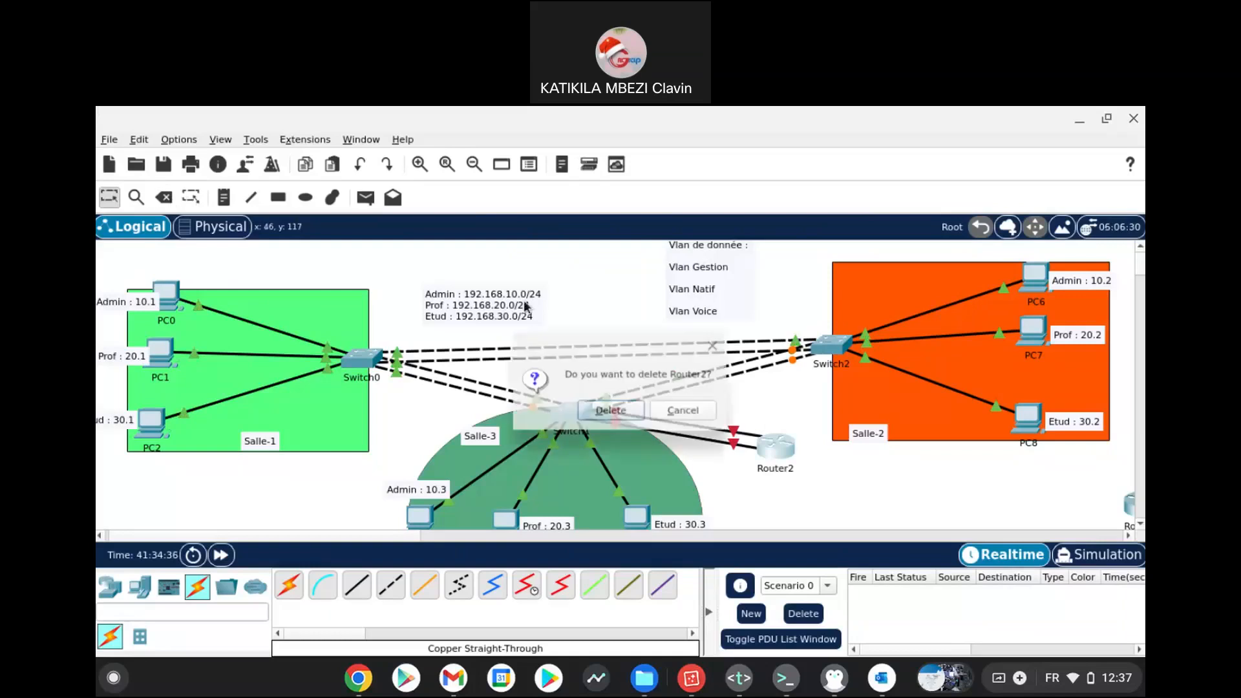
click(688, 414)
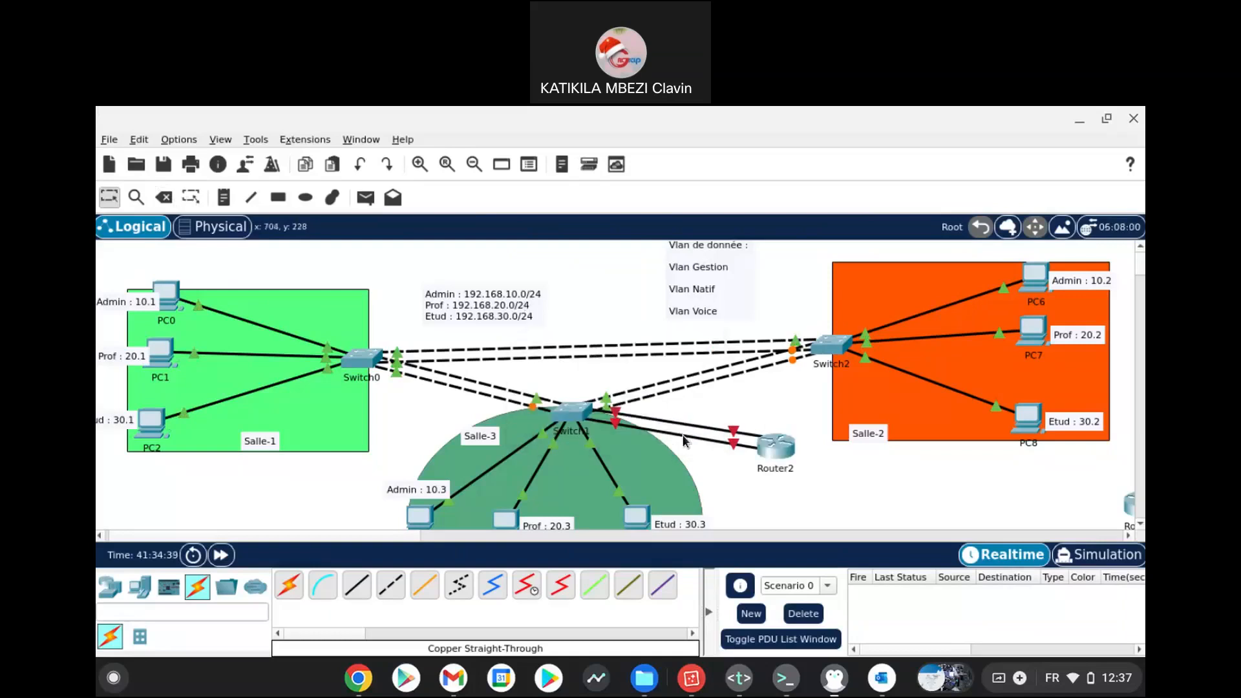
click(170, 194)
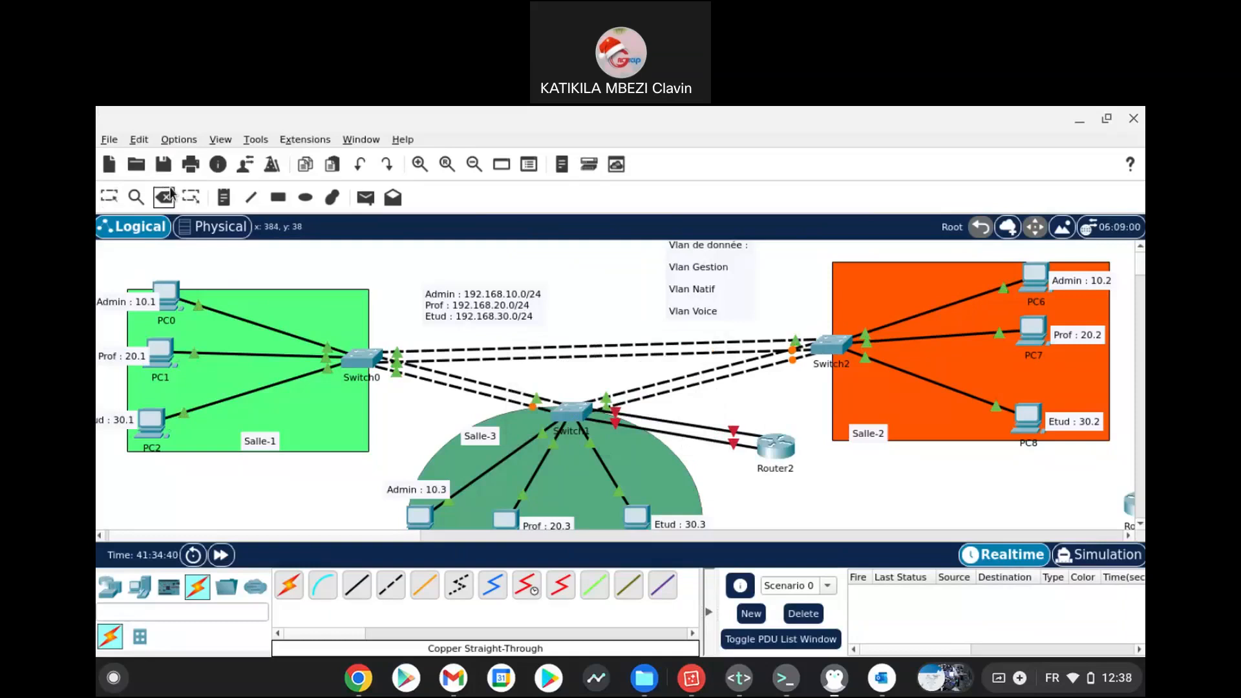
click(661, 431)
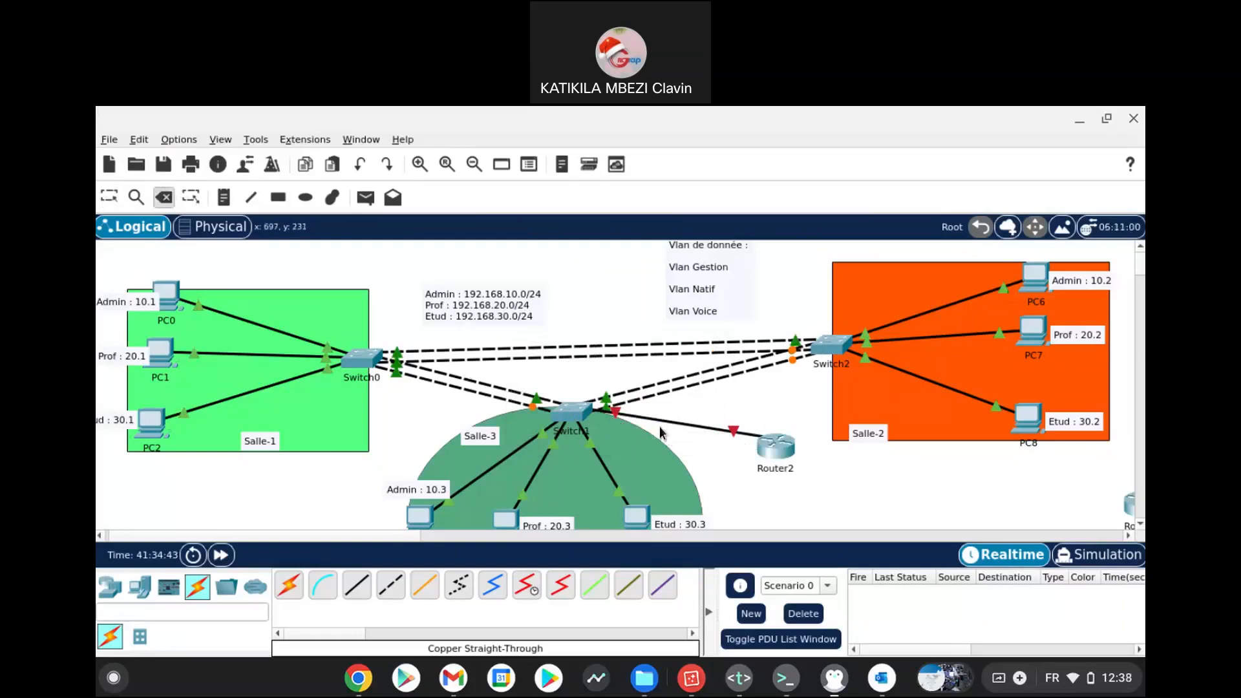
key(Escape)
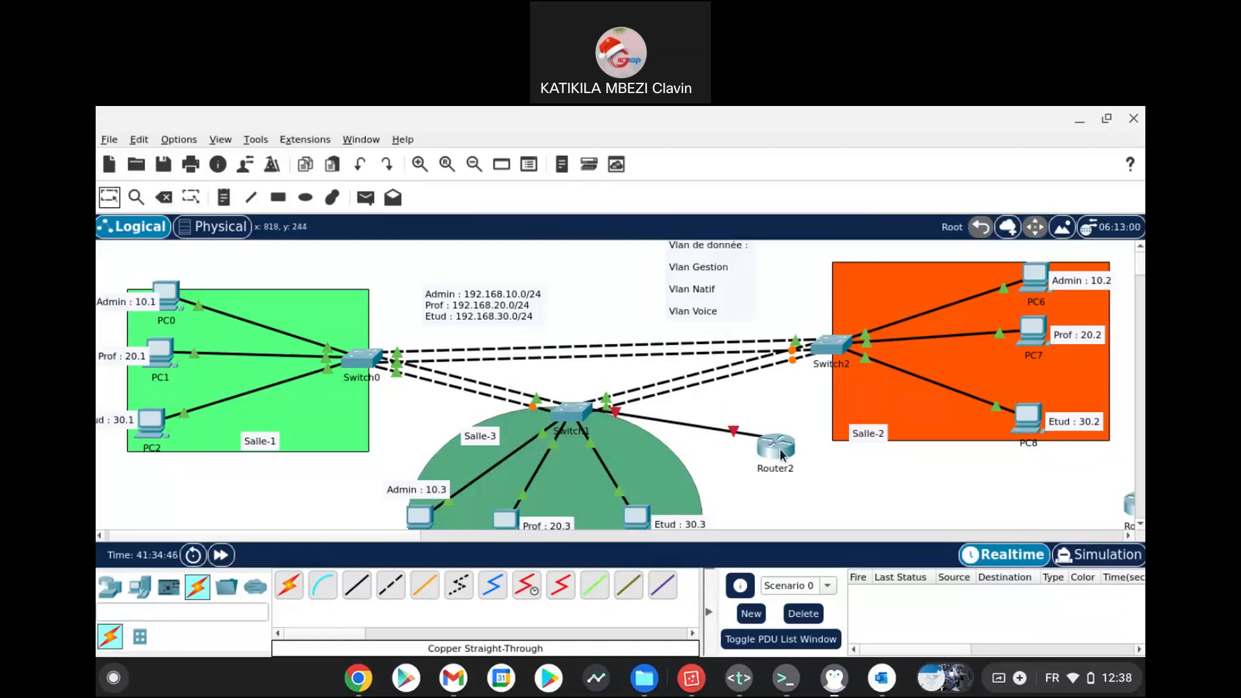
Step: In Switch1's command line, configure interface G0/1 as a trunk port with sw m tr
mouse_move(779, 449)
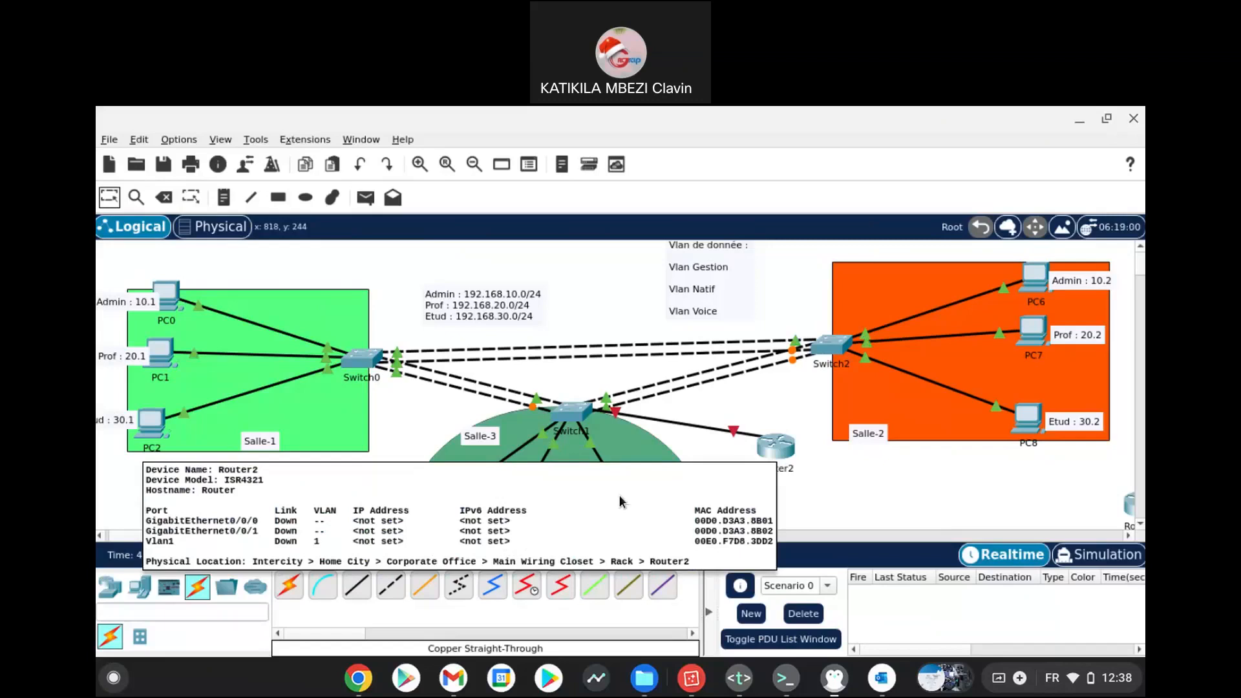
click(572, 410)
key(Return)
text(d)
key(Return)
key(Return)
key(Return)
key(Return)
key(Return)
key(Return)
key(Return)
key(Return)
key(Return)
key(Return)
key(Return)
key(Return)
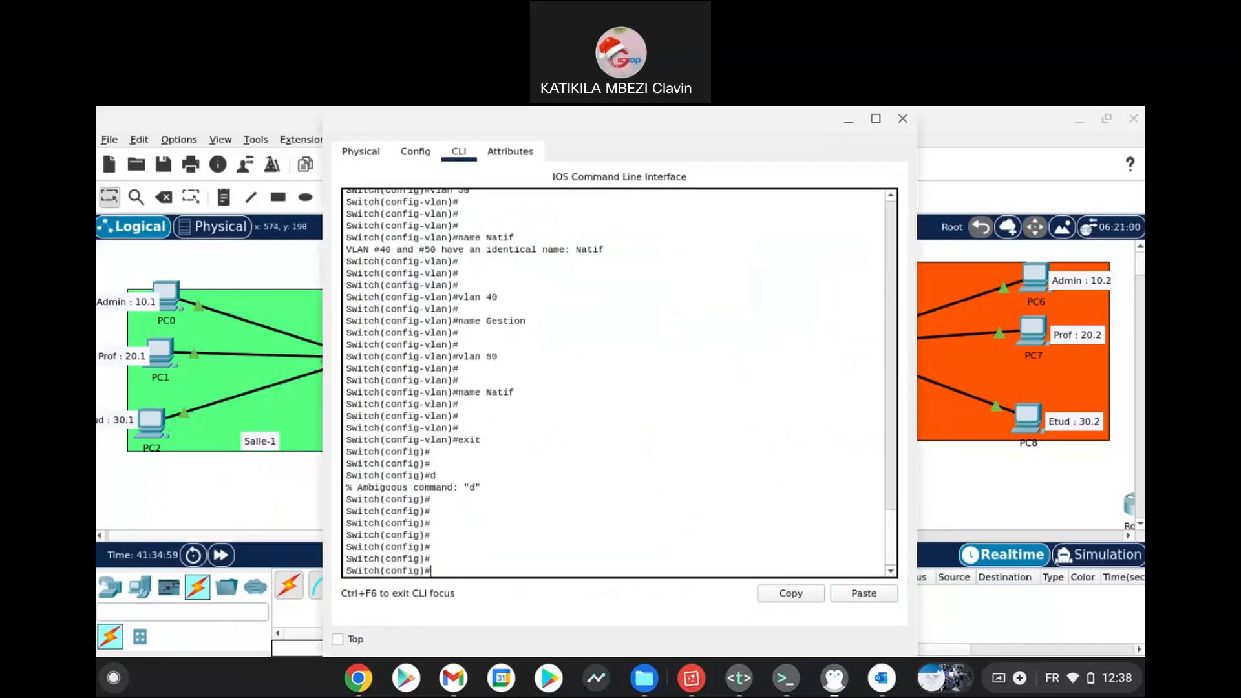
text(int)
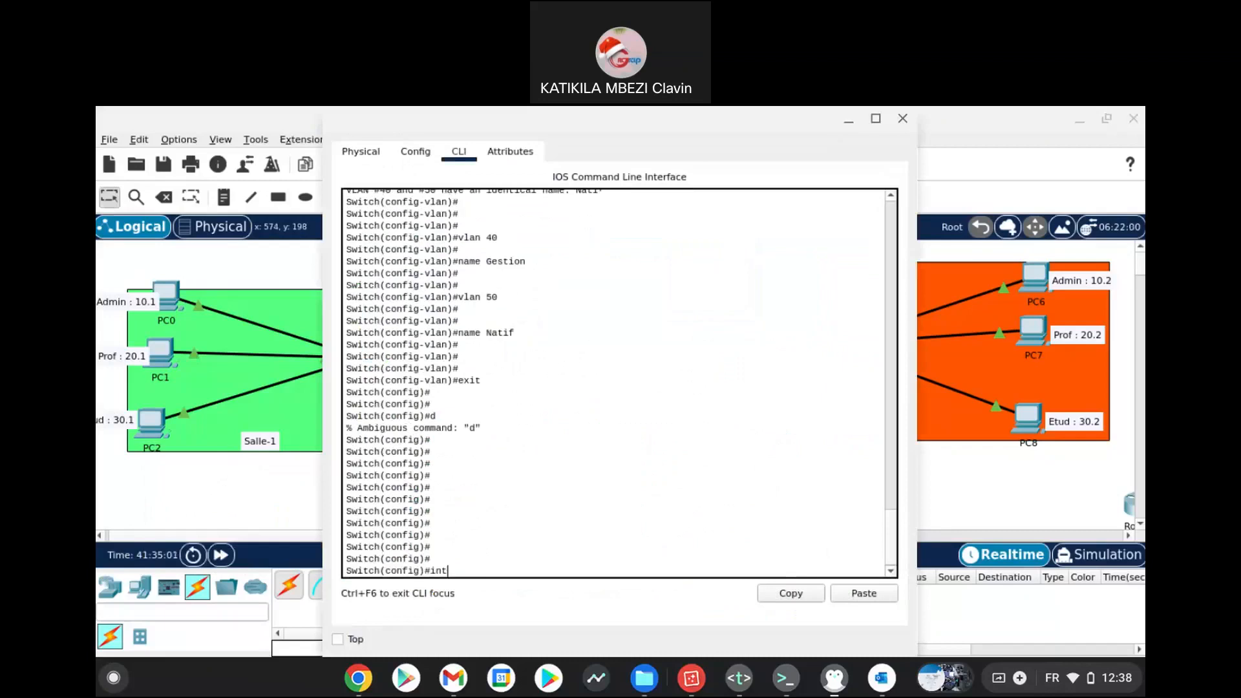
text( G0/1)
key(Return)
key(Return)
key(Return)
key(Return)
key(Return)
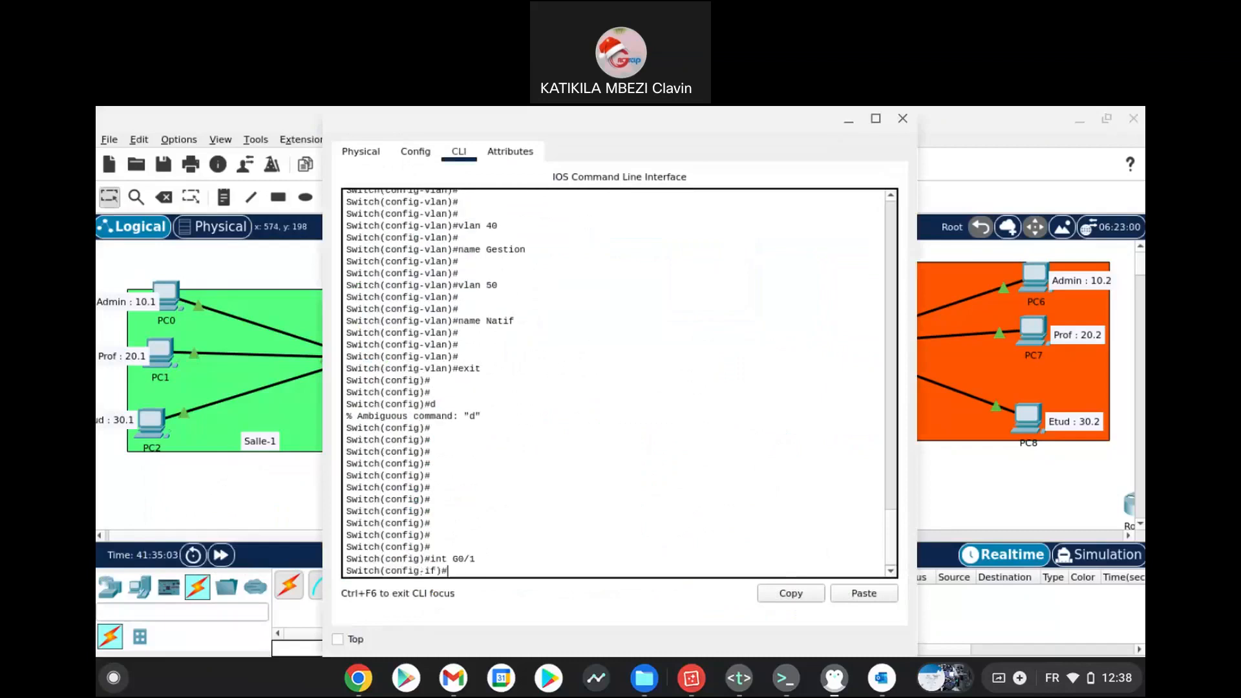
text(sw m tr)
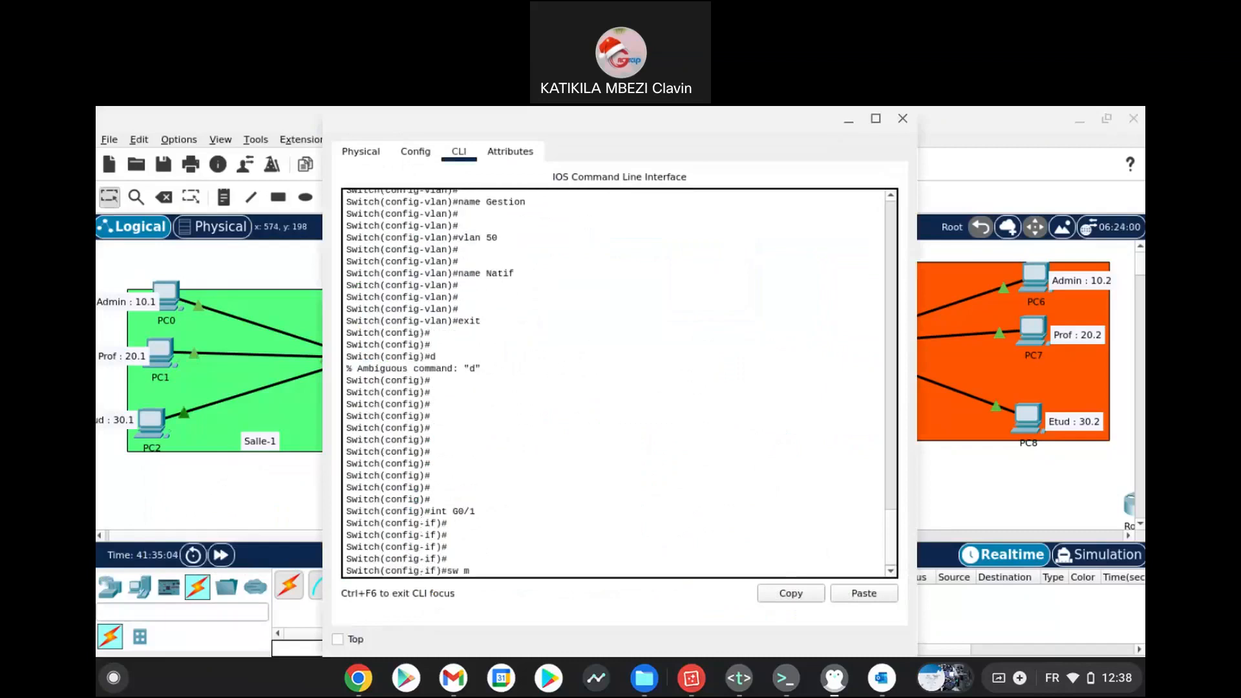
key(Return)
key(Return)
key(Return)
key(Return)
key(Return)
key(Return)
key(Return)
key(Return)
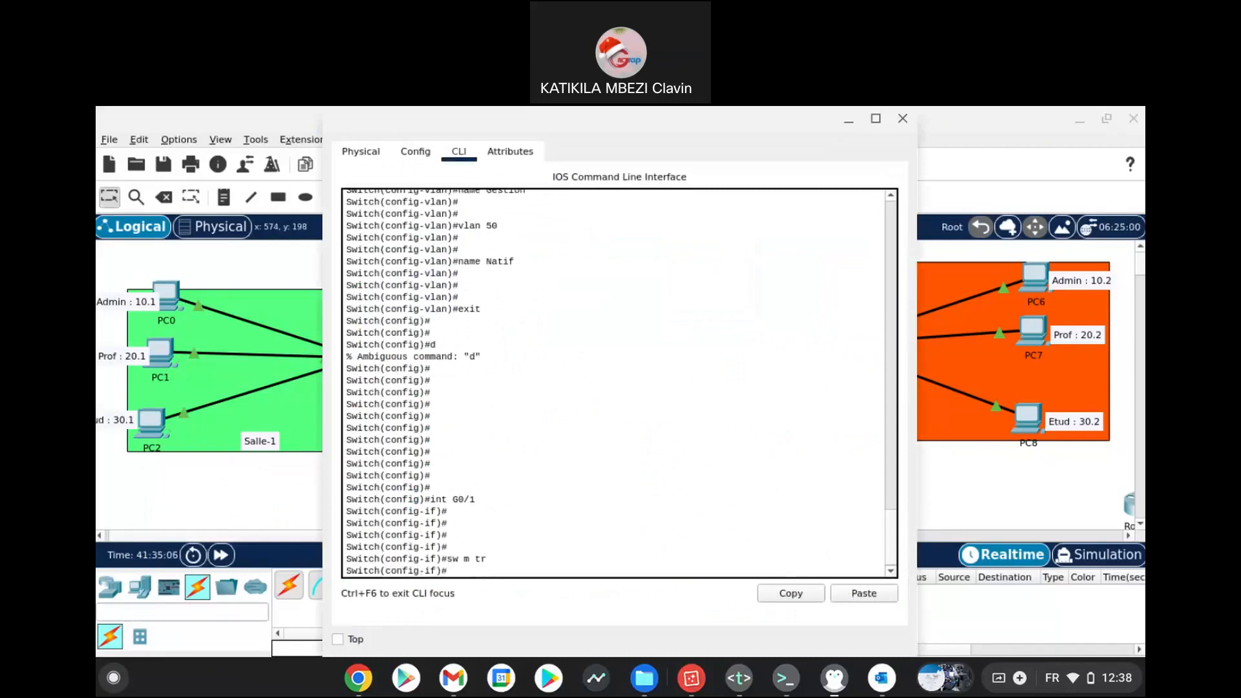
Step: Set VLAN 50 as the native VLAN on Switch1's G0/1 trunk
text(sw m)
key(BackSpace)
text(tr)
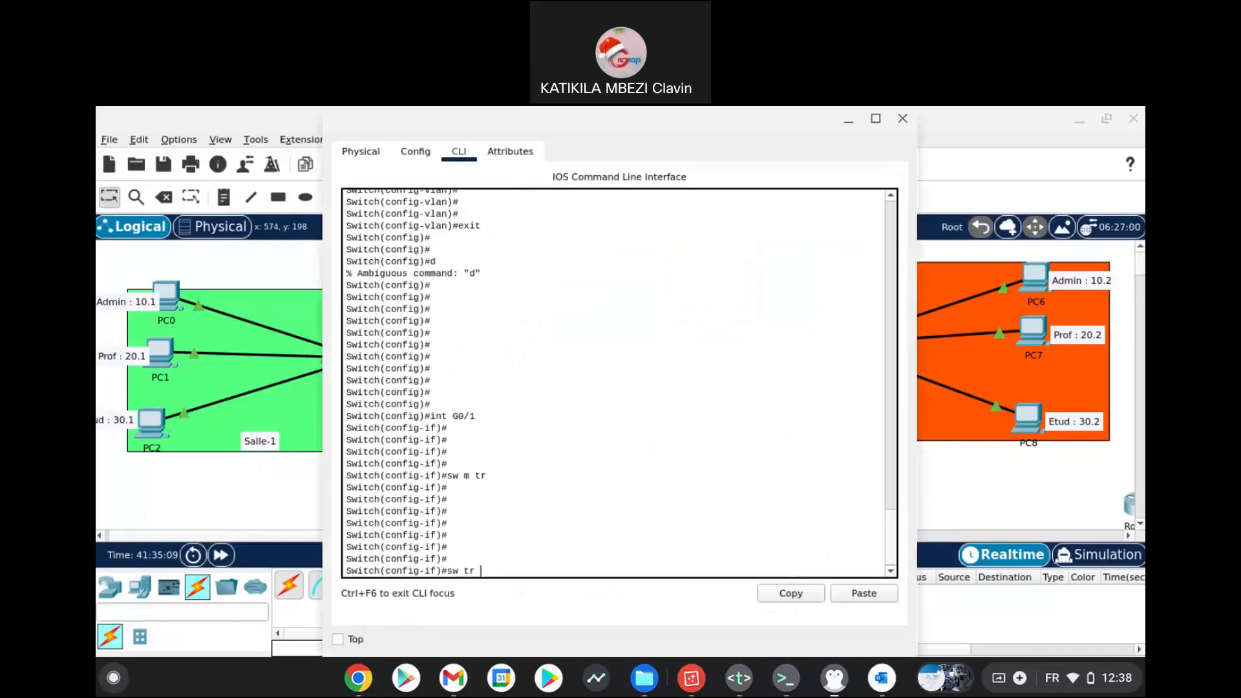
text( na vl 50)
key(Return)
key(Return)
key(Return)
key(Return)
key(Return)
key(Return)
key(Return)
key(Return)
key(Return)
key(Return)
key(Return)
key(Return)
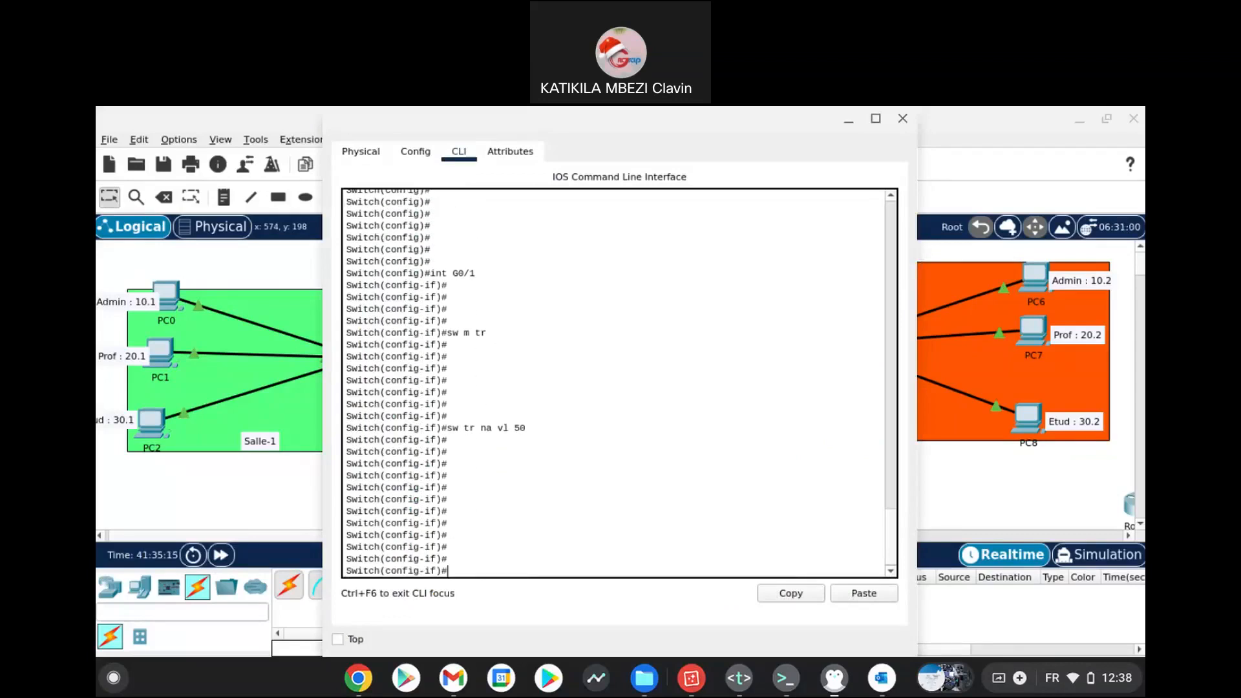
Step: Save Switch1's configuration with do wr and close its device window
key(Return)
text(do wr)
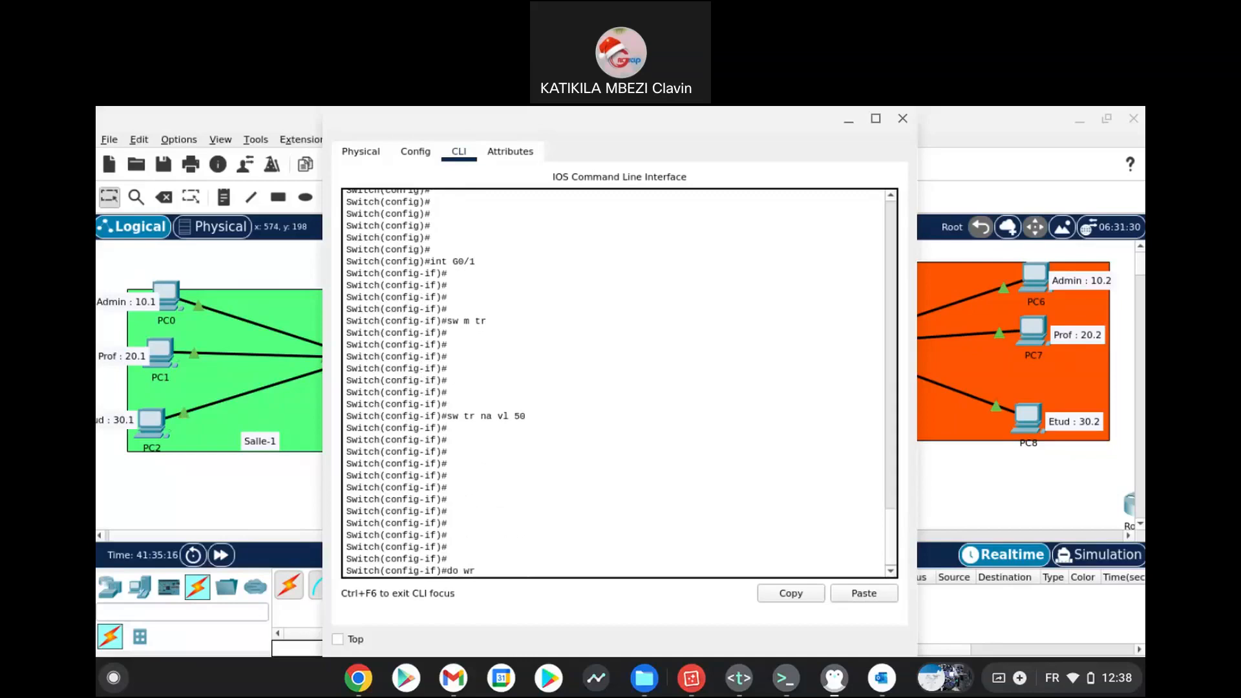
key(Return)
key(Return)
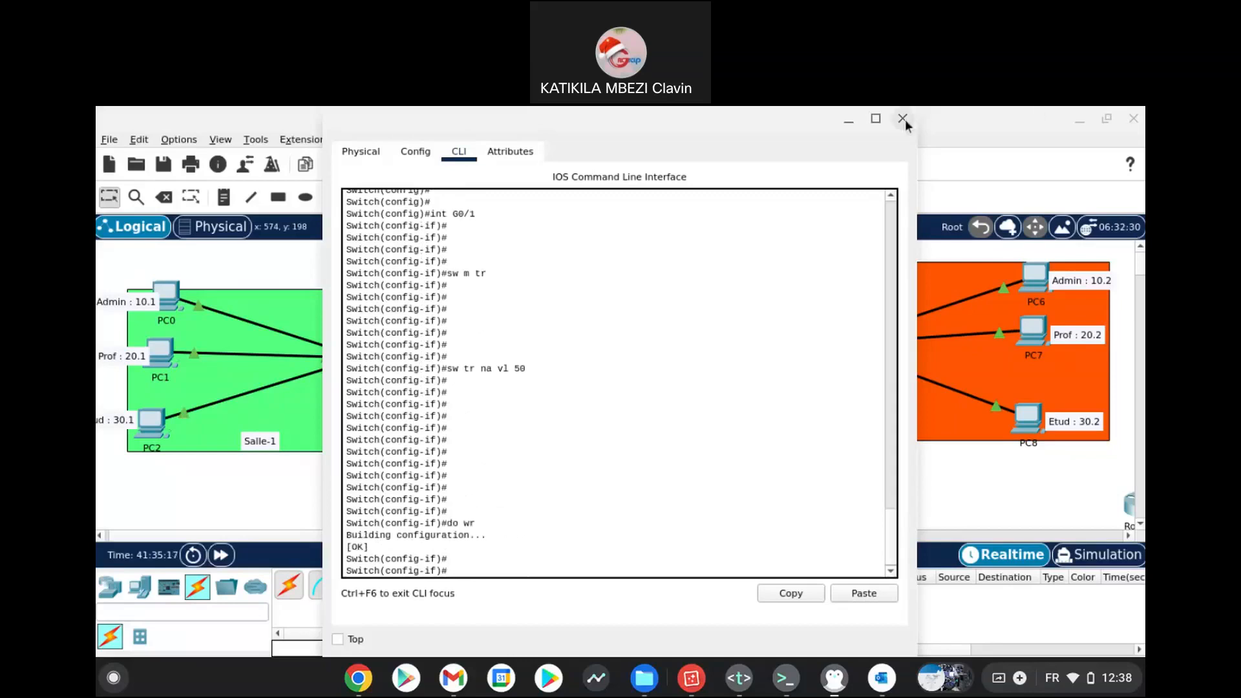
click(904, 119)
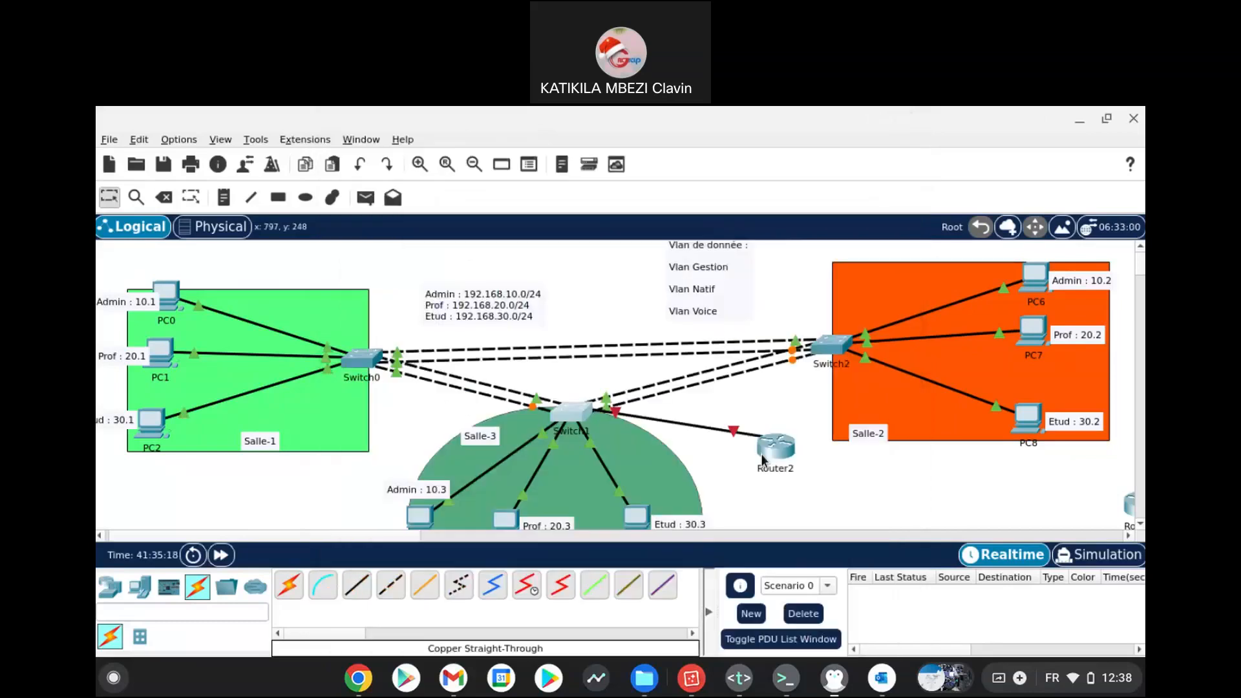
Step: Open Router2's command line and answer no to the initial configuration dialog
click(763, 459)
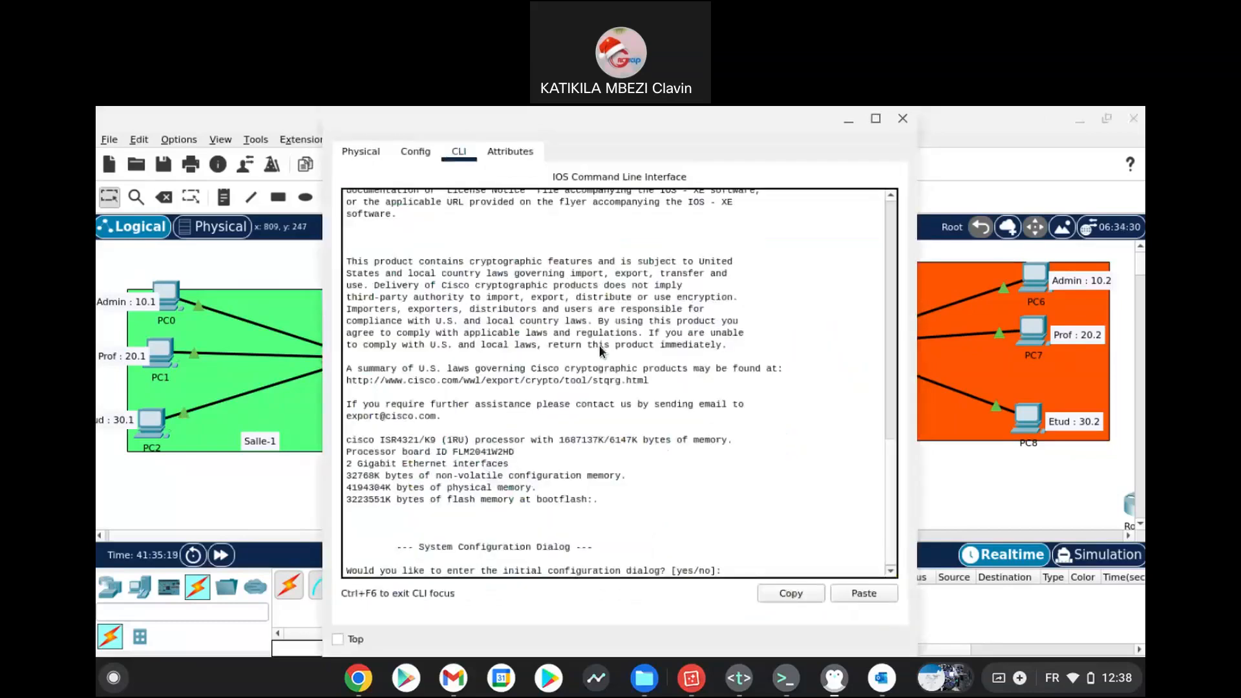
key(Return)
key(Return)
key(Return)
key(Return)
text(no)
key(Return)
key(Return)
key(Return)
key(Return)
key(Return)
key(Return)
Step: Enter privileged mode and global configuration mode on Router2 with en and config t
text(en)
key(Return)
key(Return)
key(Return)
key(Return)
key(Return)
key(Return)
key(Return)
text(config t)
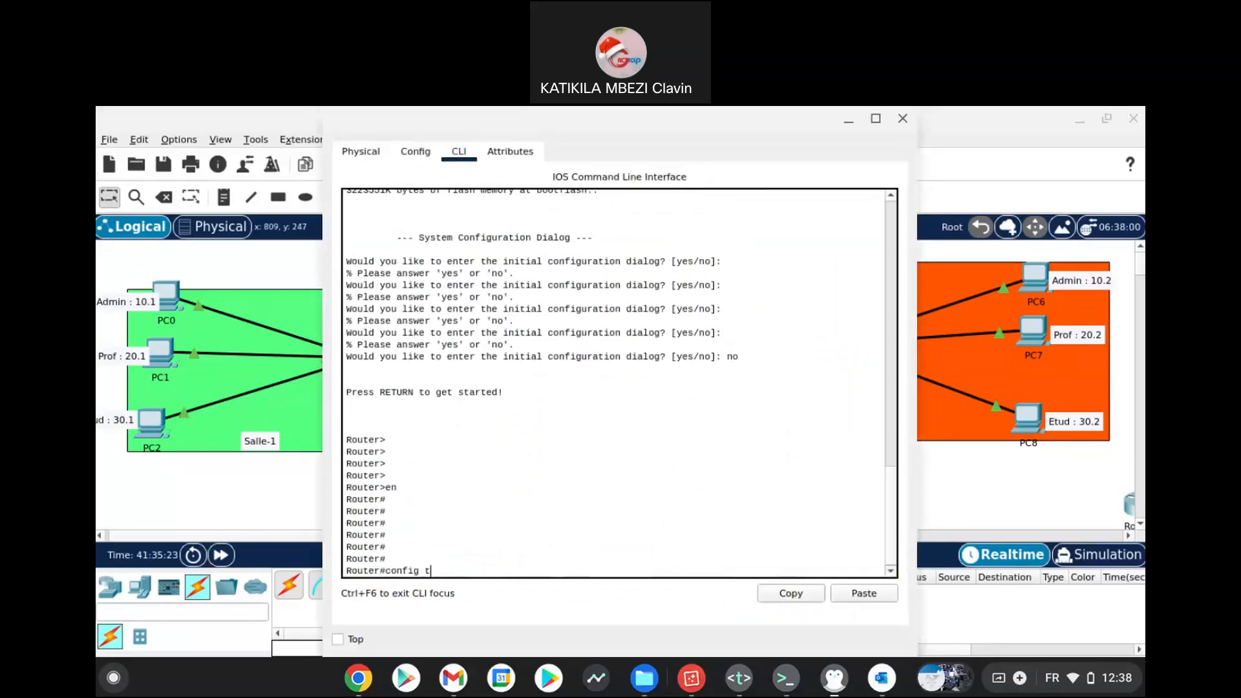
key(Return)
key(Return)
key(Return)
key(Return)
key(Return)
key(Return)
Step: Disable domain name lookup on Router2 with no ip domain loo
text(no )
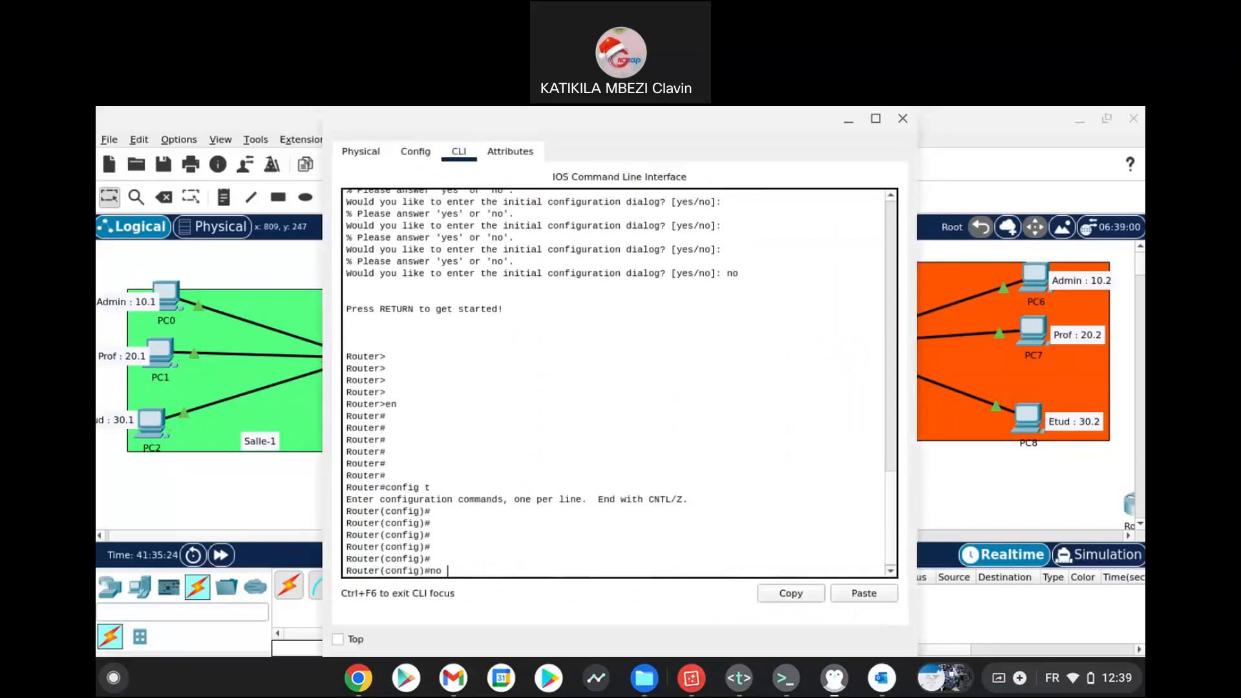
text(ip domain loo)
key(Return)
key(Return)
key(Return)
key(Return)
key(Return)
key(Return)
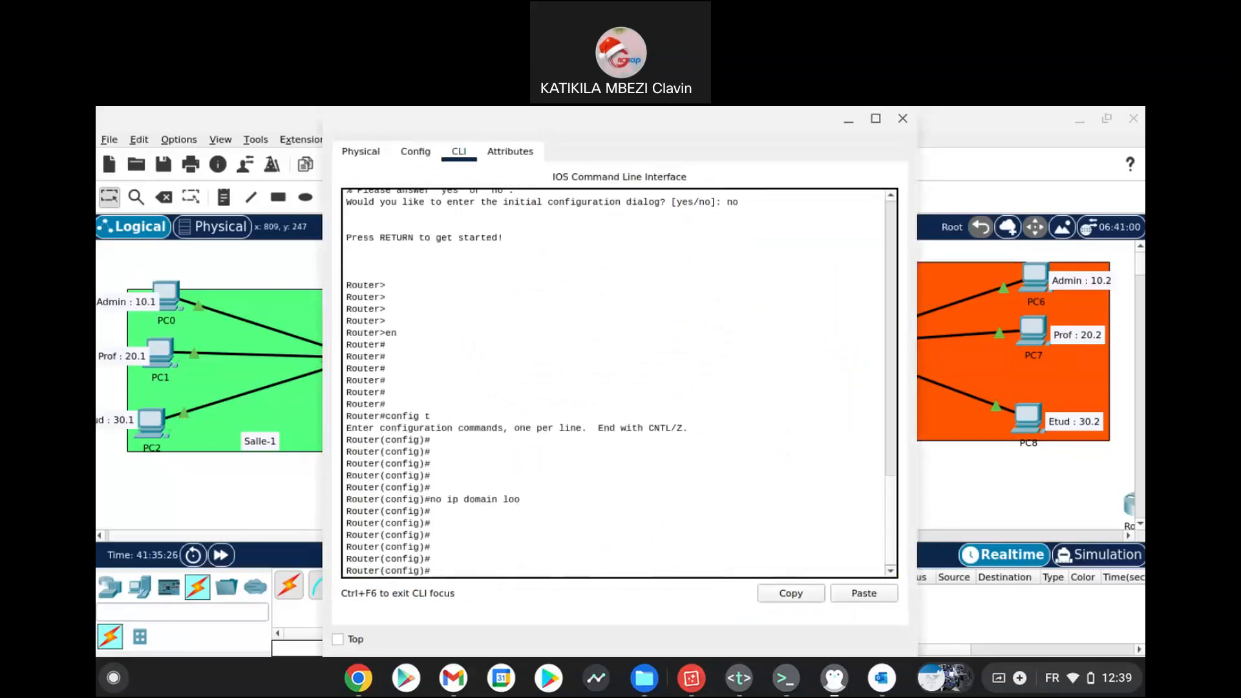
click(902, 118)
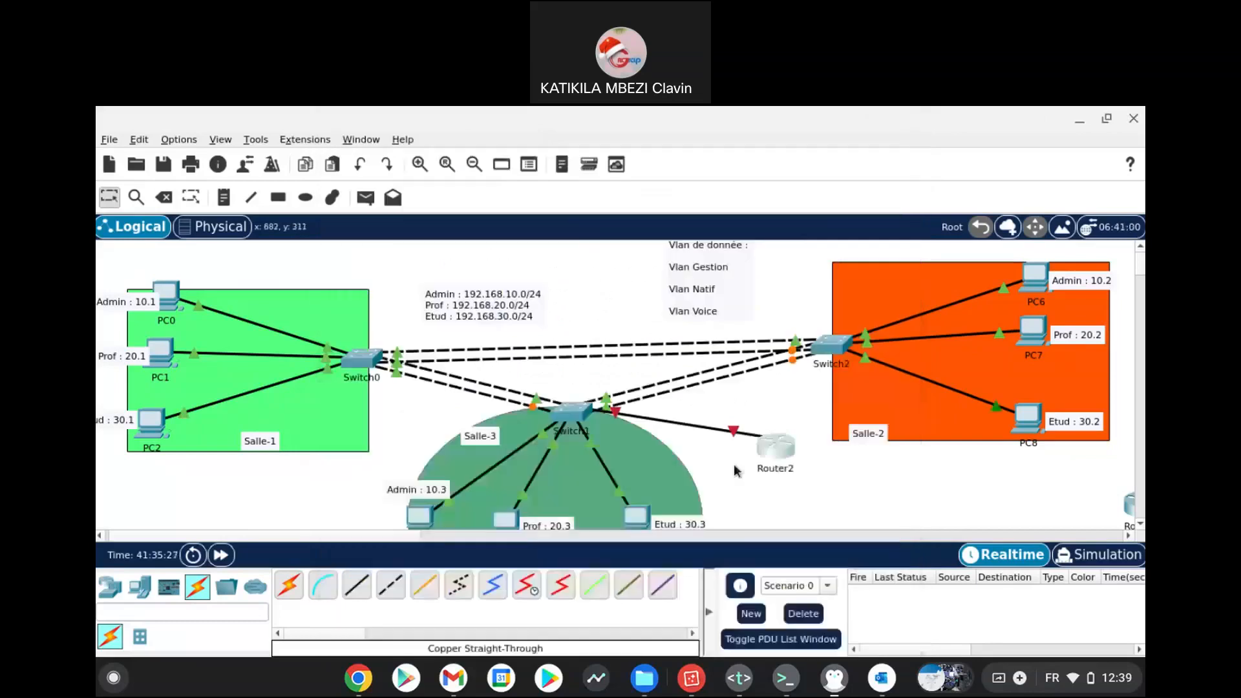
click(769, 439)
text(int g0/0/)
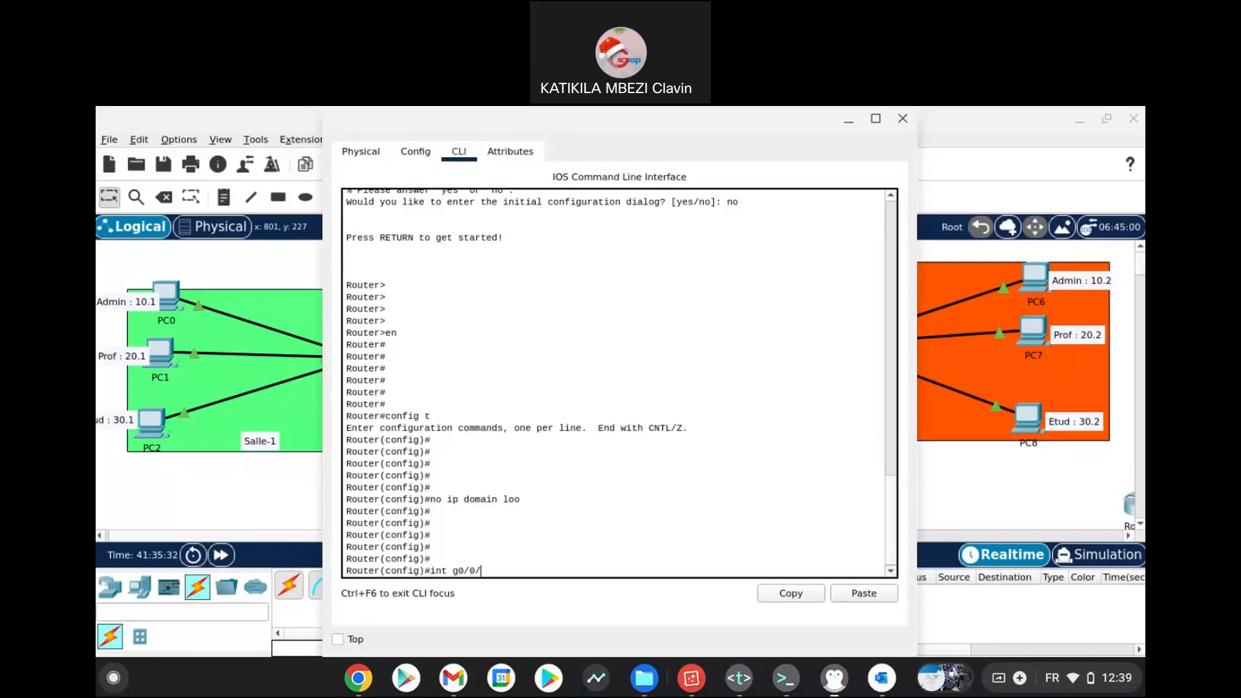
text(1)
key(Return)
text(e)
text(xit)
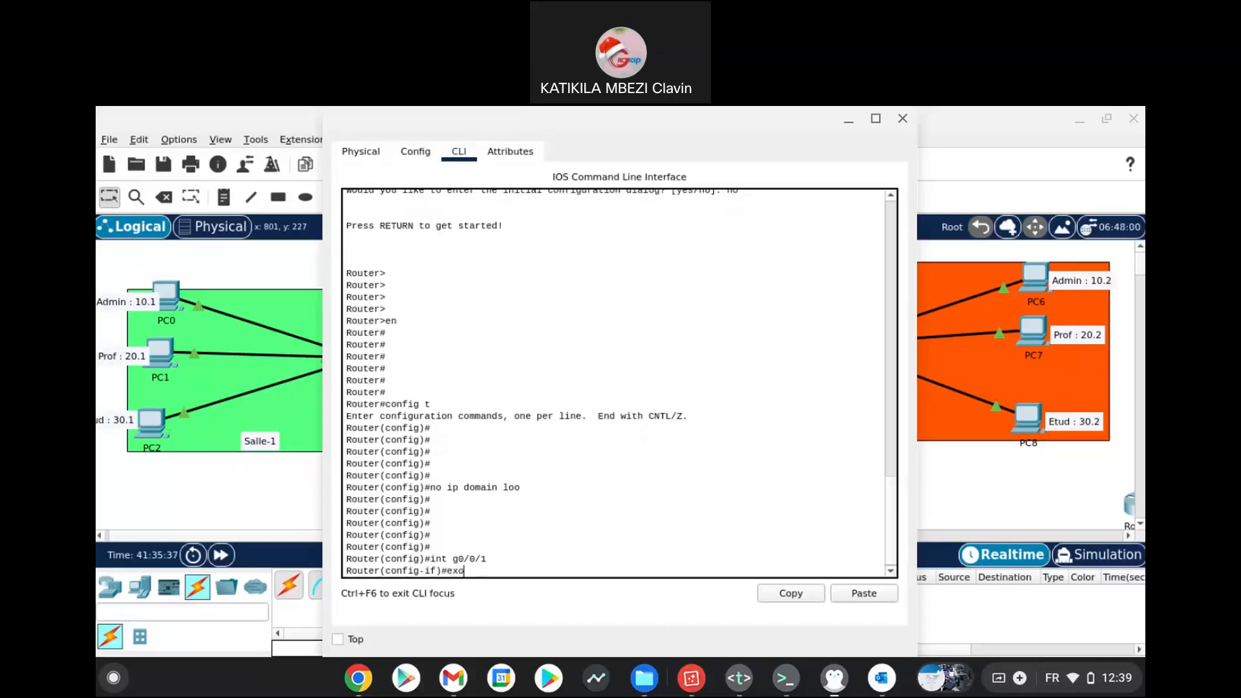
key(Return)
key(Return)
key(Return)
key(Return)
text(exit)
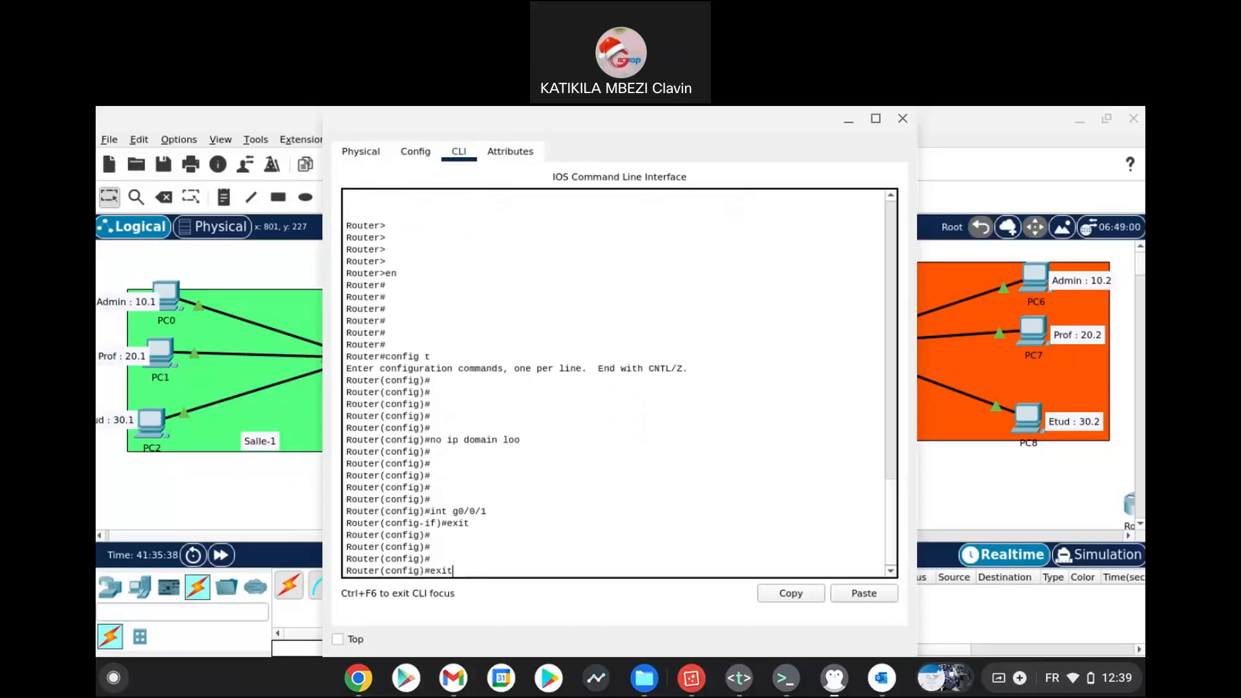
Step: Query the command-line help for the allowed subinterface numbers of g0/0/1
key(Up)
key(Up)
text(.?)
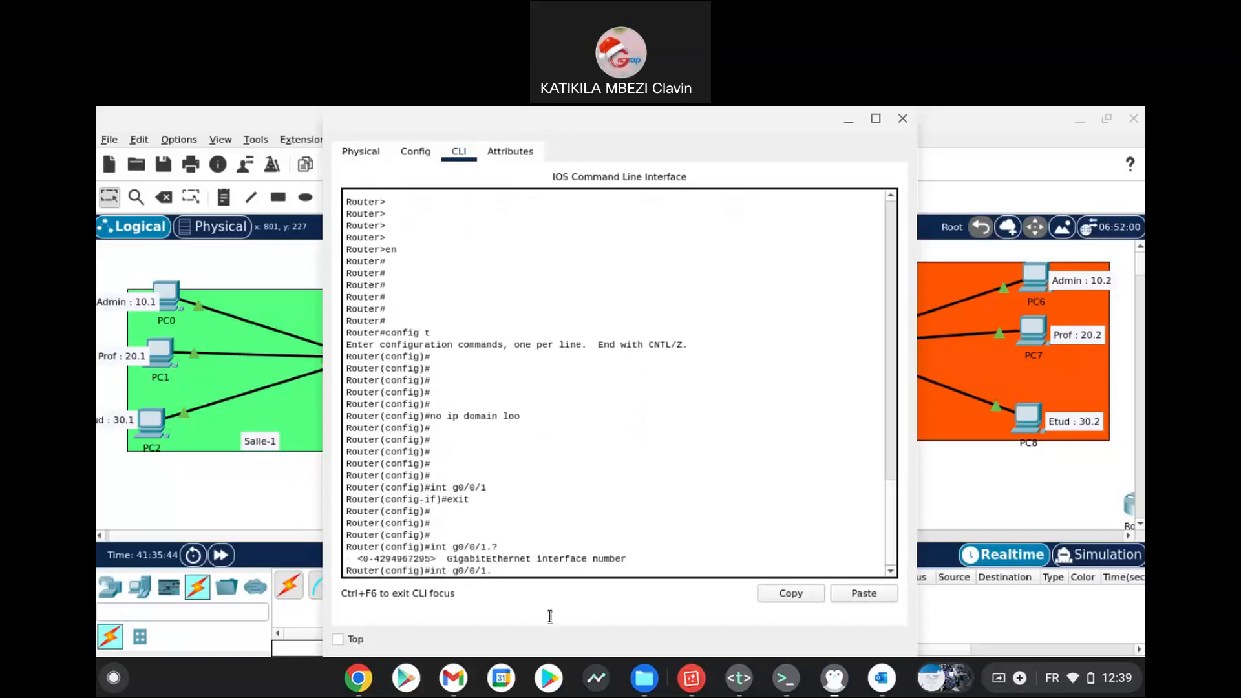
key(Return)
key(Return)
key(Return)
key(Return)
key(Return)
key(Return)
key(Return)
key(Return)
key(Return)
key(Return)
key(Return)
key(Return)
key(Return)
key(Return)
key(Return)
key(Return)
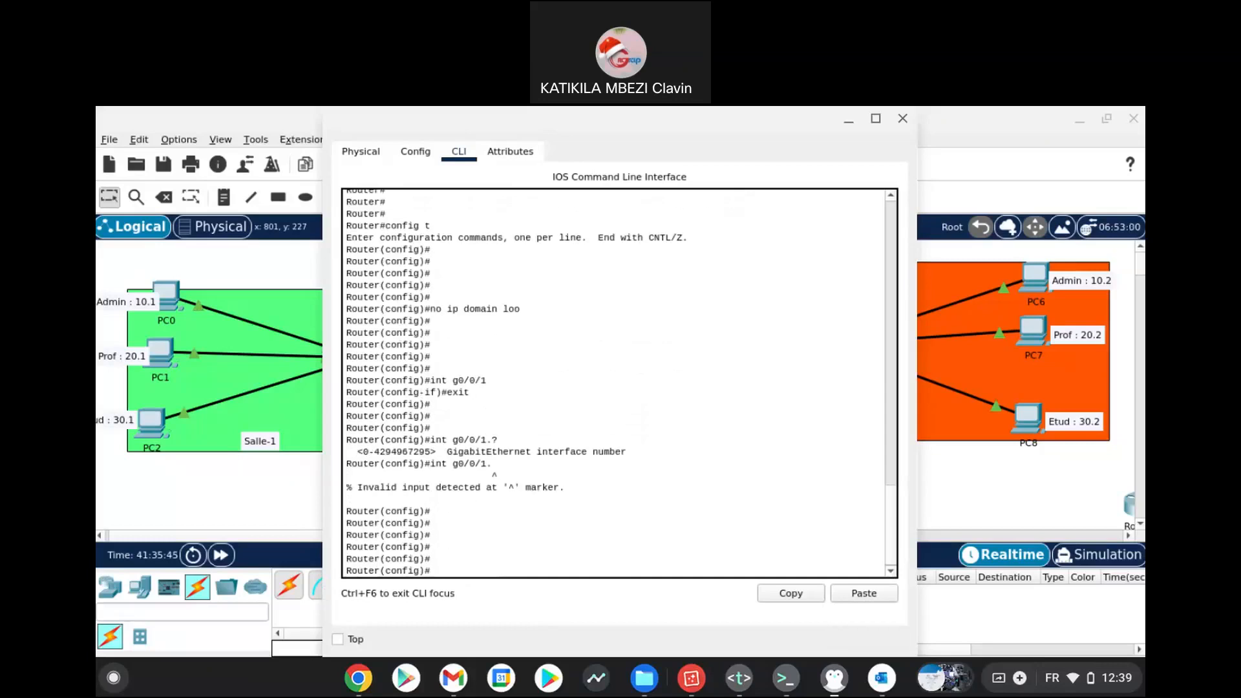
Step: Move the router window aside to uncover the topology and create subinterface g0/0/1.10 on Router2
key(Up)
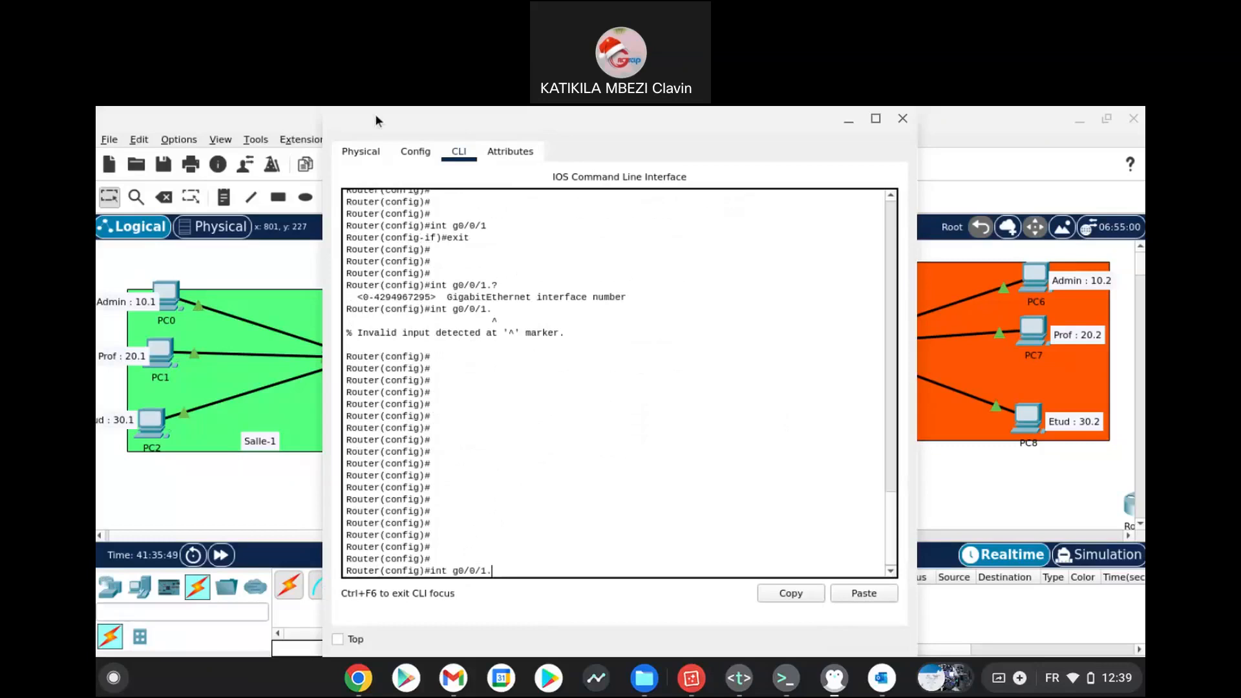
drag(375, 114, 630, 111)
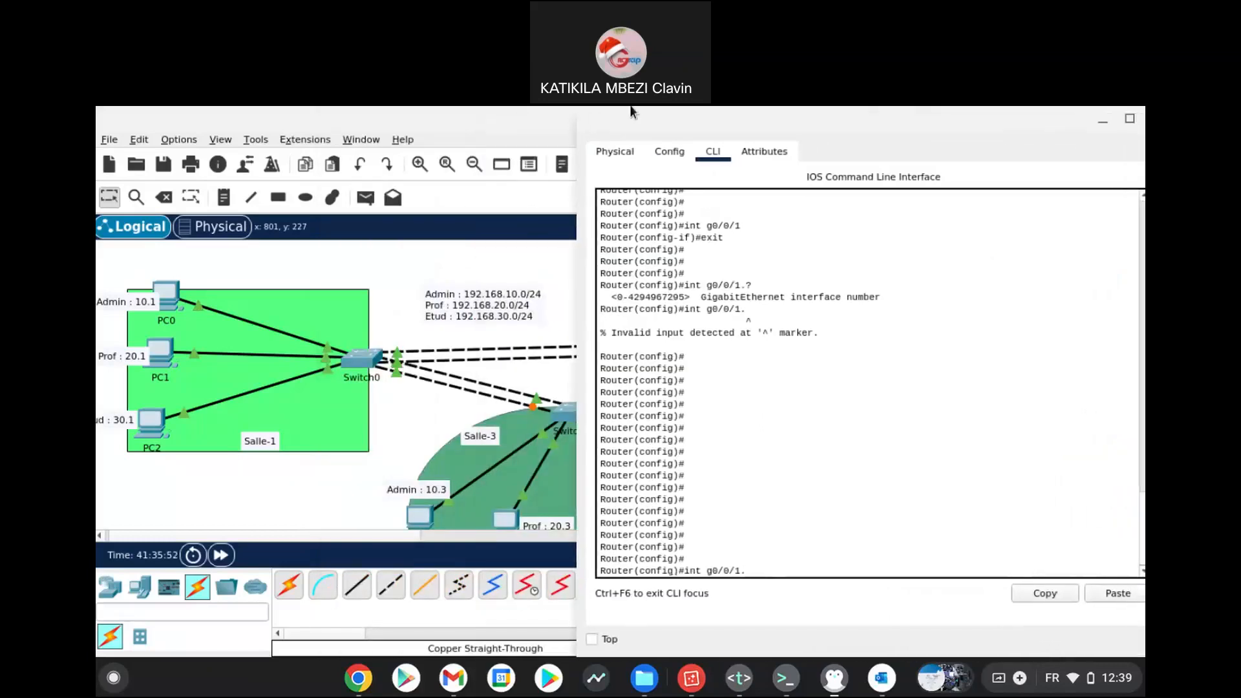
text(10)
key(BackSpace)
text(1)
key(BackSpace)
text(0)
key(Return)
key(Return)
key(Return)
key(Return)
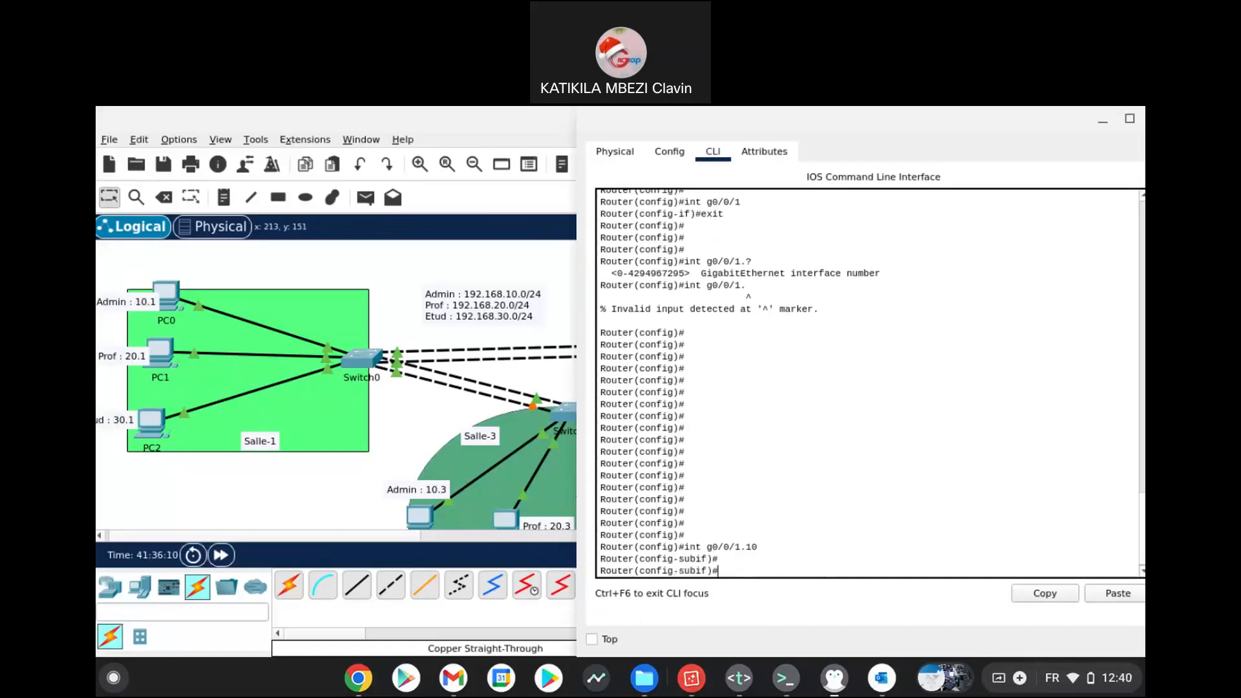
Step: Set the encapsulation of subinterface g0/0/1.10 to dot1Q with VLAN 10
text(enc)
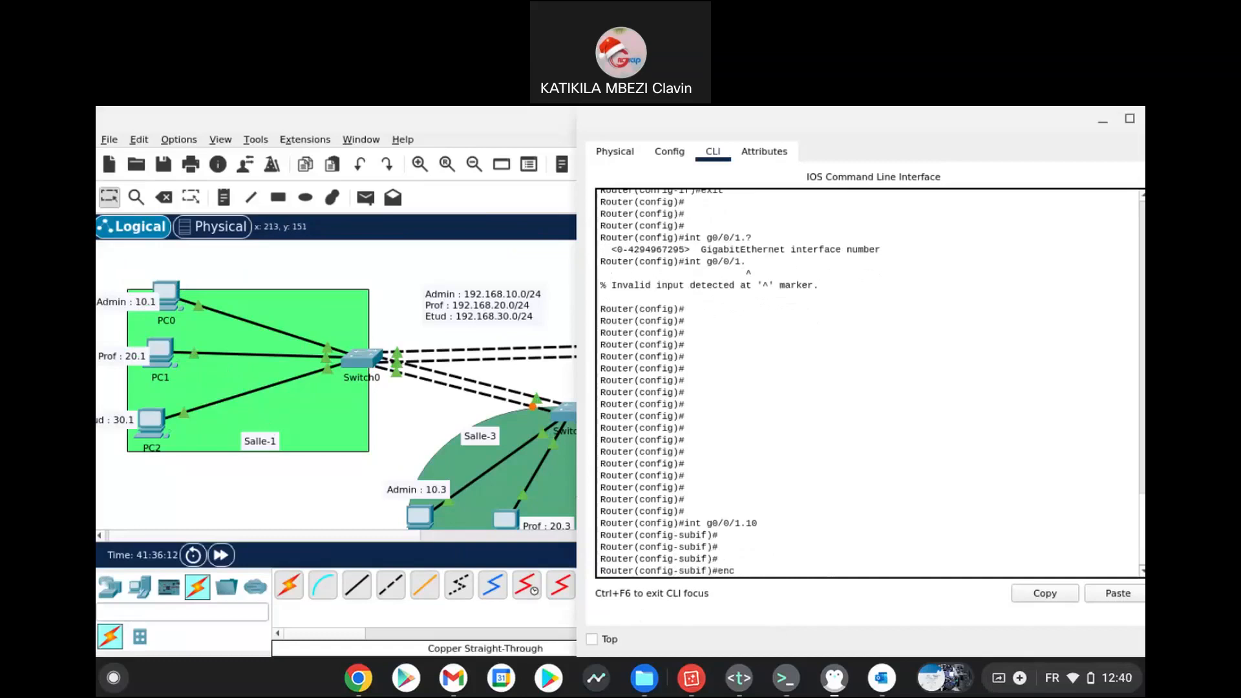
text(a)
key(Tab)
text(d)
key(Tab)
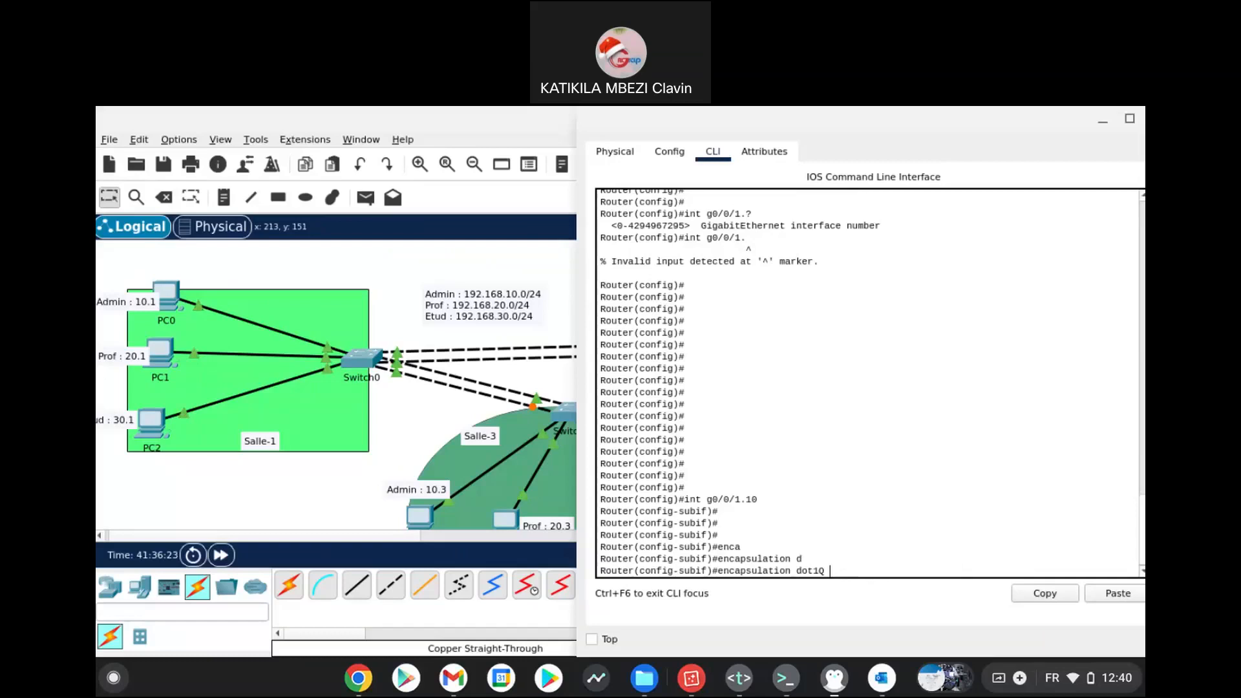
text(10)
key(Return)
key(Return)
key(Return)
Step: Assign IP address 192.168.10.10 with mask 255.255.255.0 to subinterface g0/0/1.10
text(ip add)
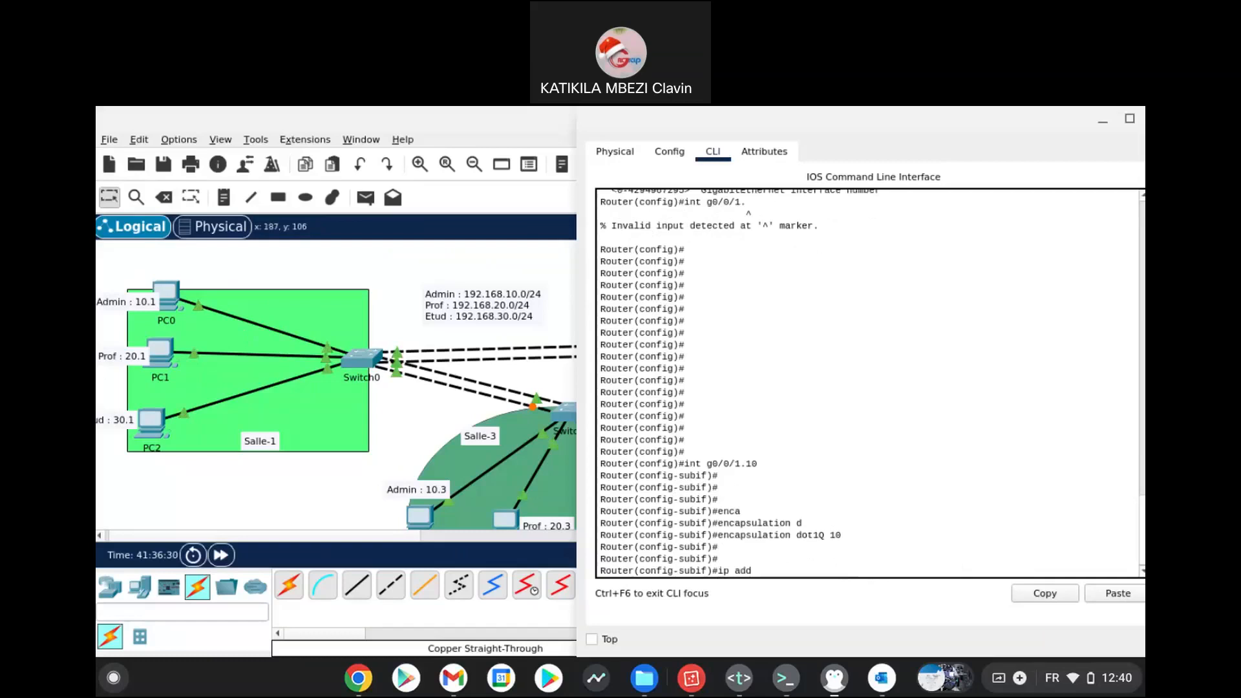
text( 192.168.10.10 2)
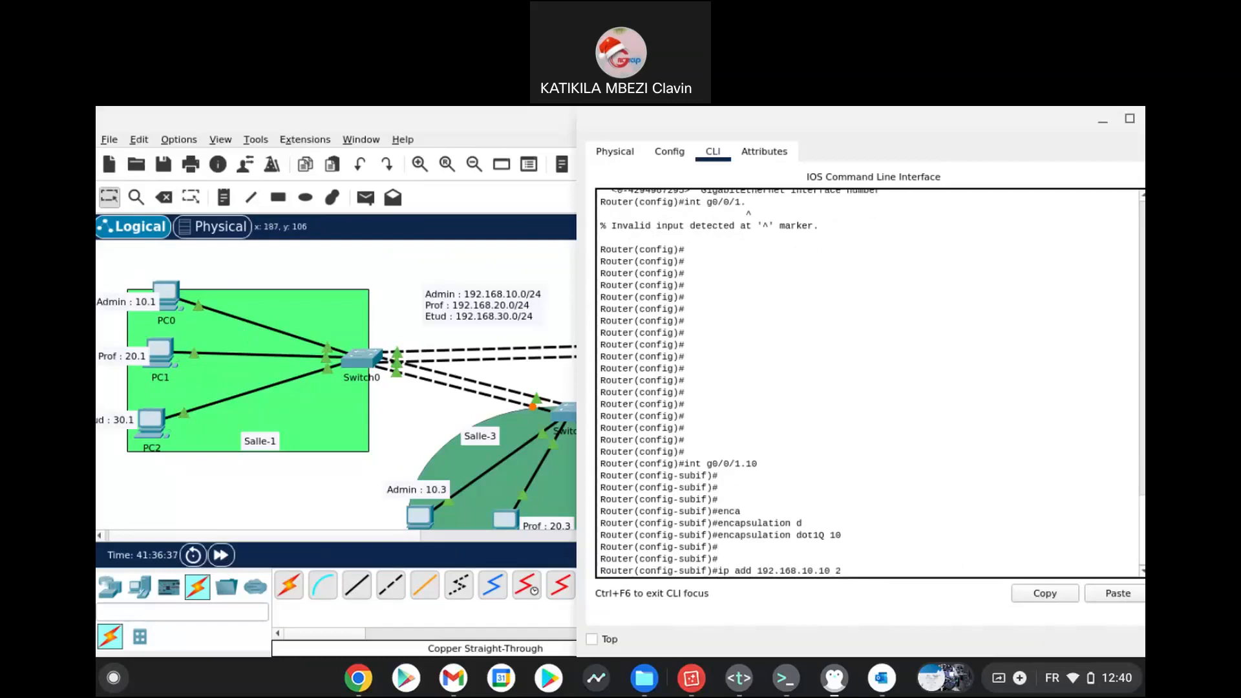
text(55.255.255.0)
key(Return)
key(Return)
key(Return)
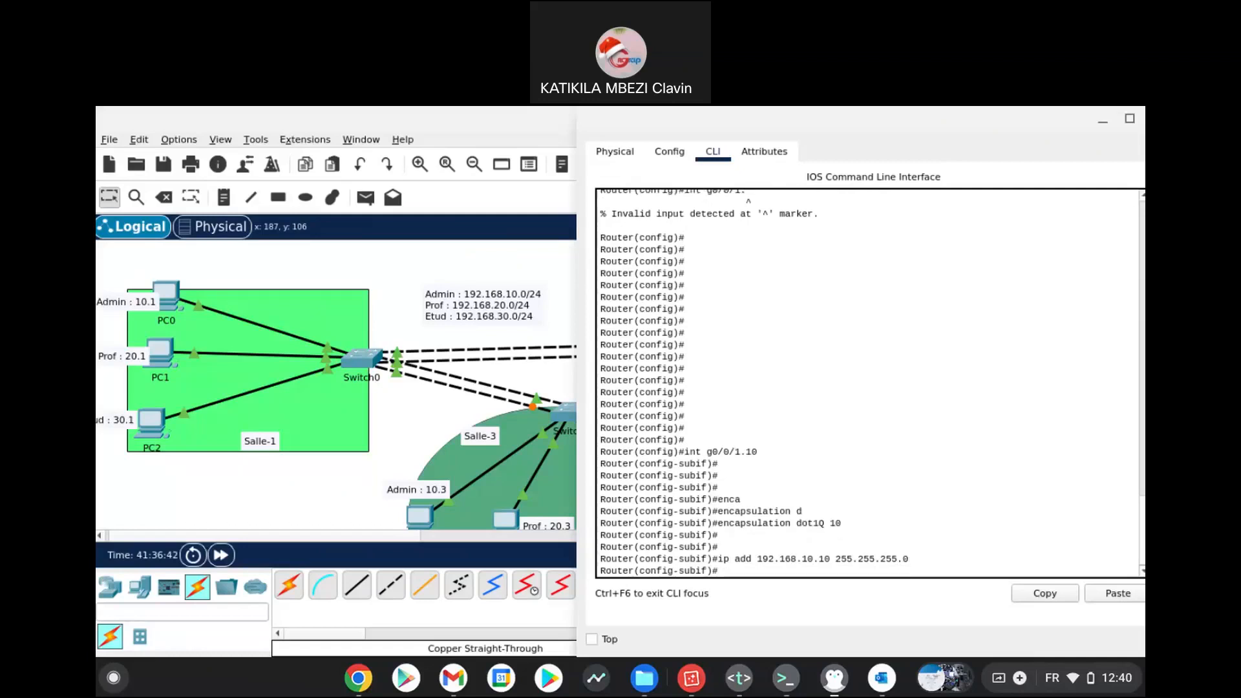
Step: Bring up PC0 from the Salle-1 area and open its IP configuration
key(Return)
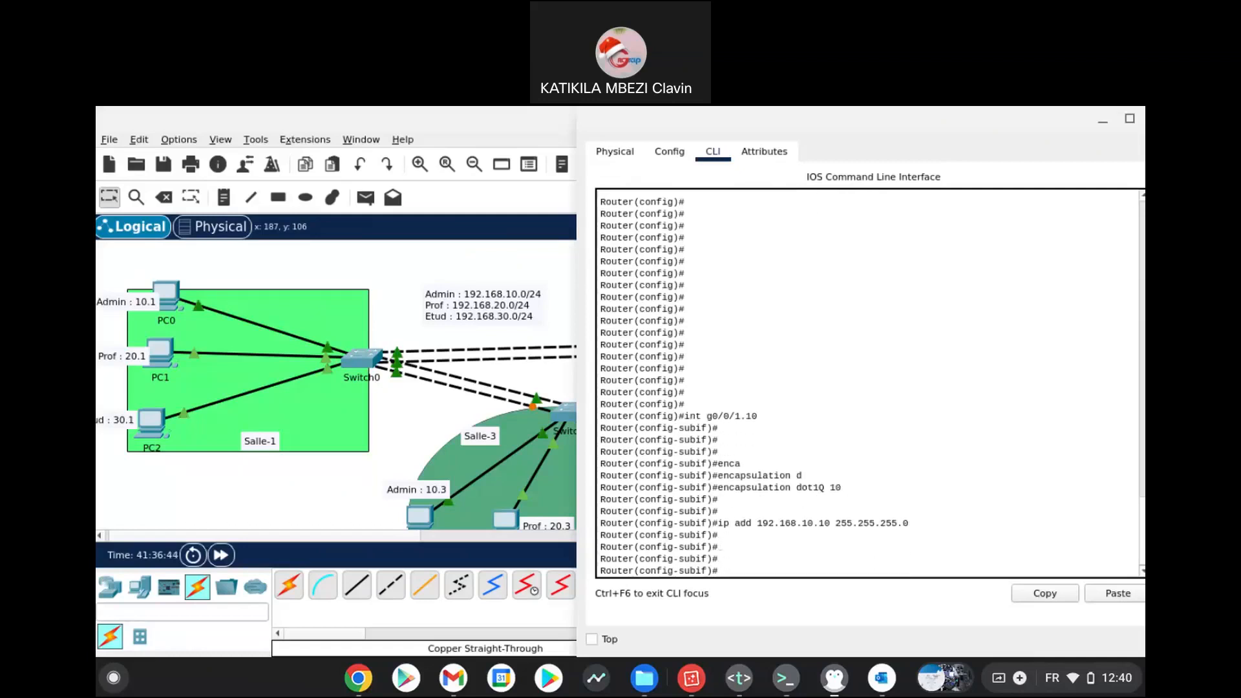
click(169, 300)
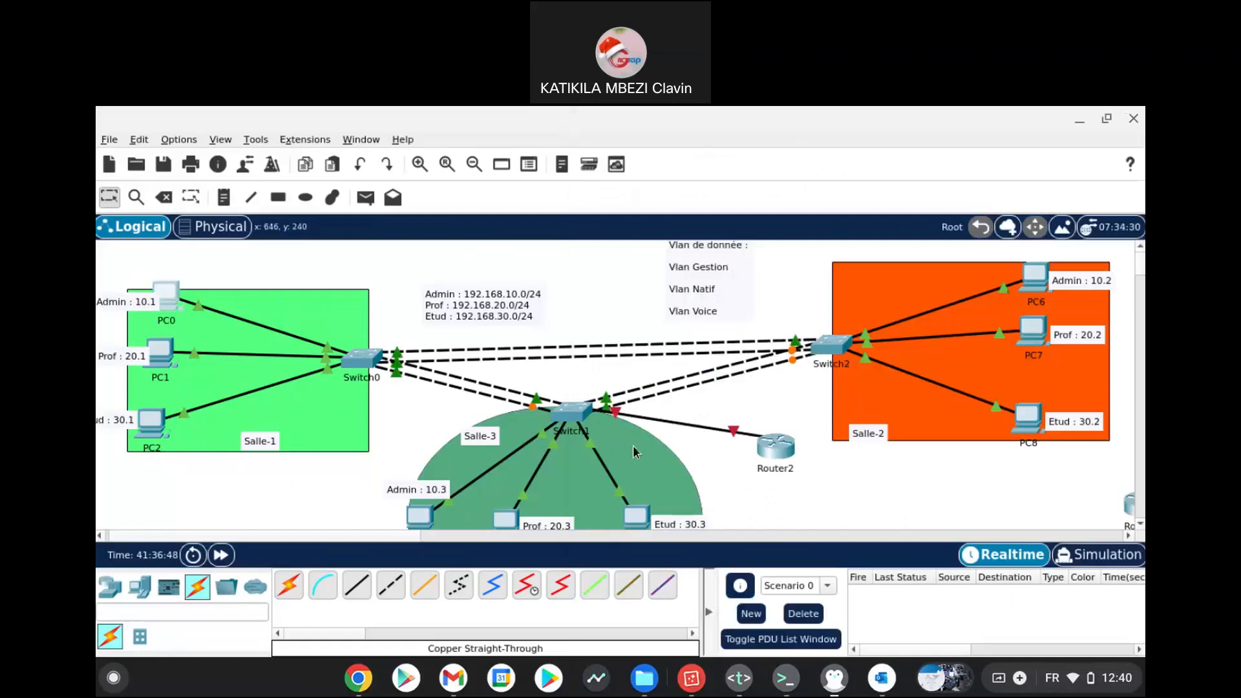
key(alt+Tab)
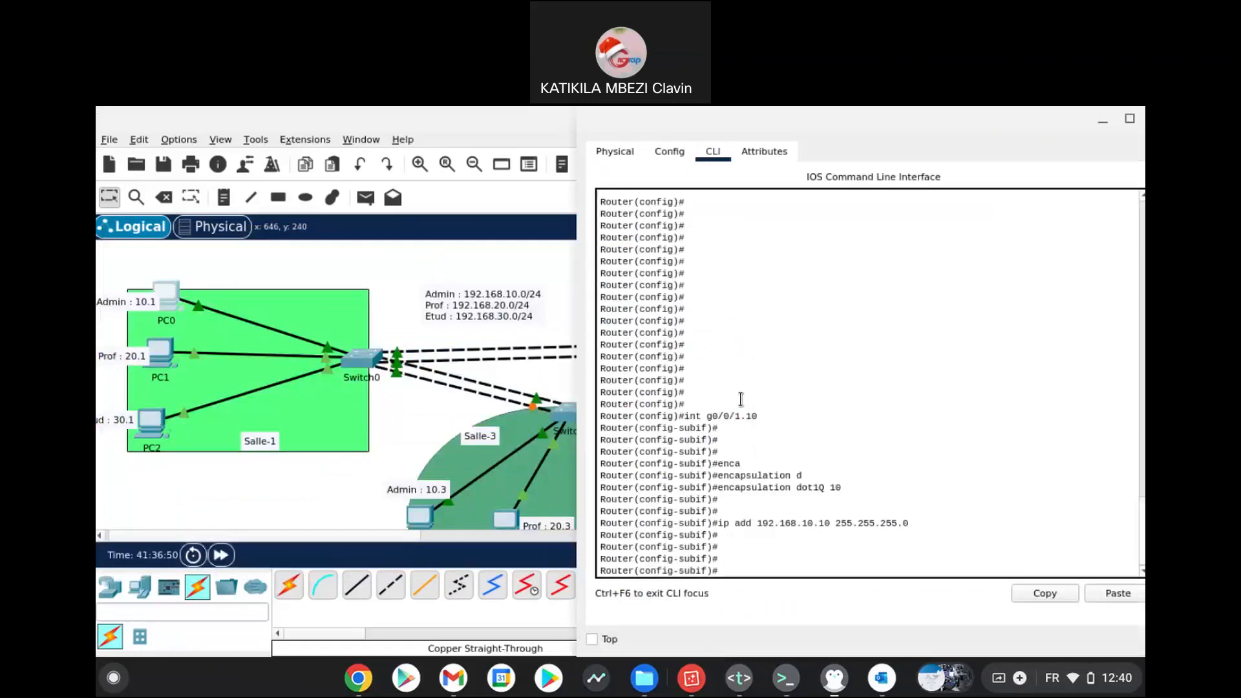
key(alt+Tab)
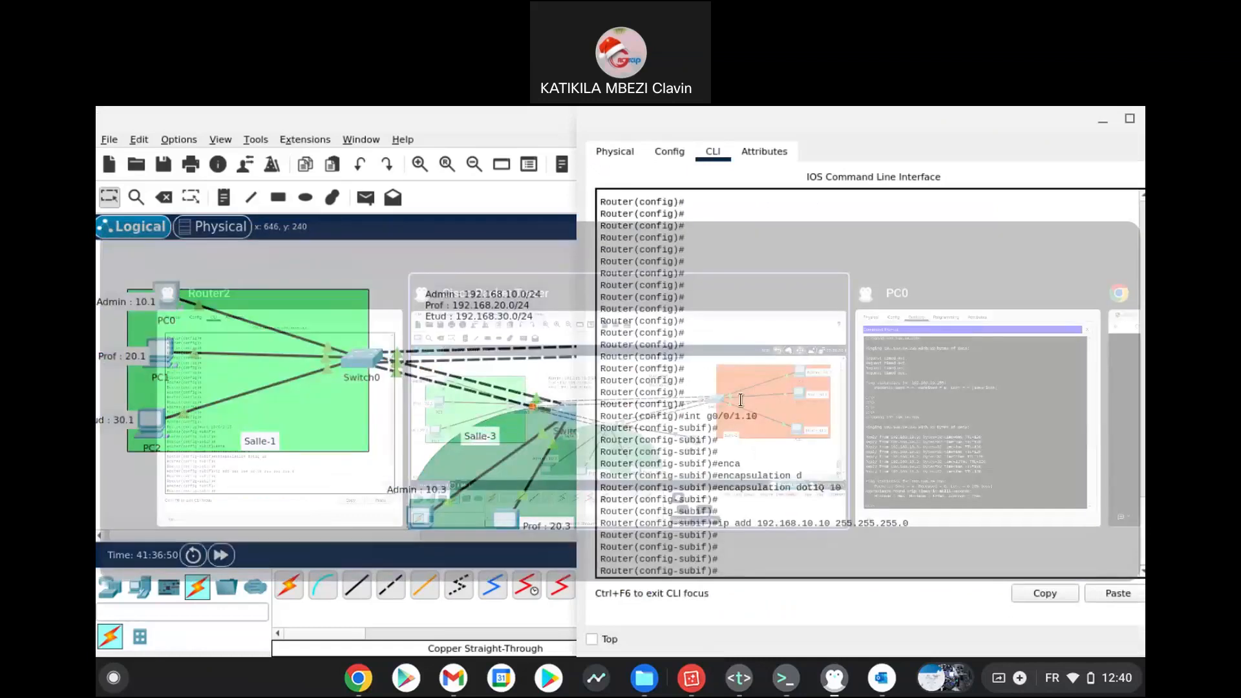
key(alt+Tab)
click(484, 157)
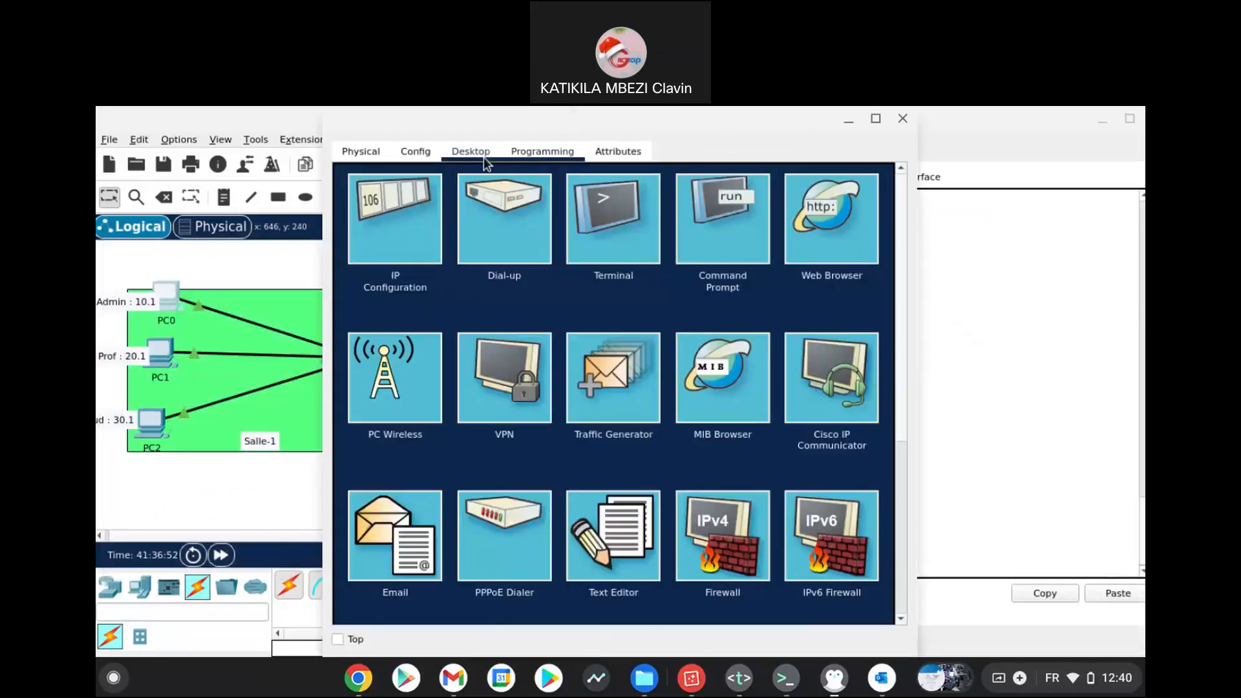
click(413, 225)
Step: Set PC0's default gateway to 192.168.10.10, reusing its copied IPv4 address, and close the PC window
drag(596, 279, 472, 295)
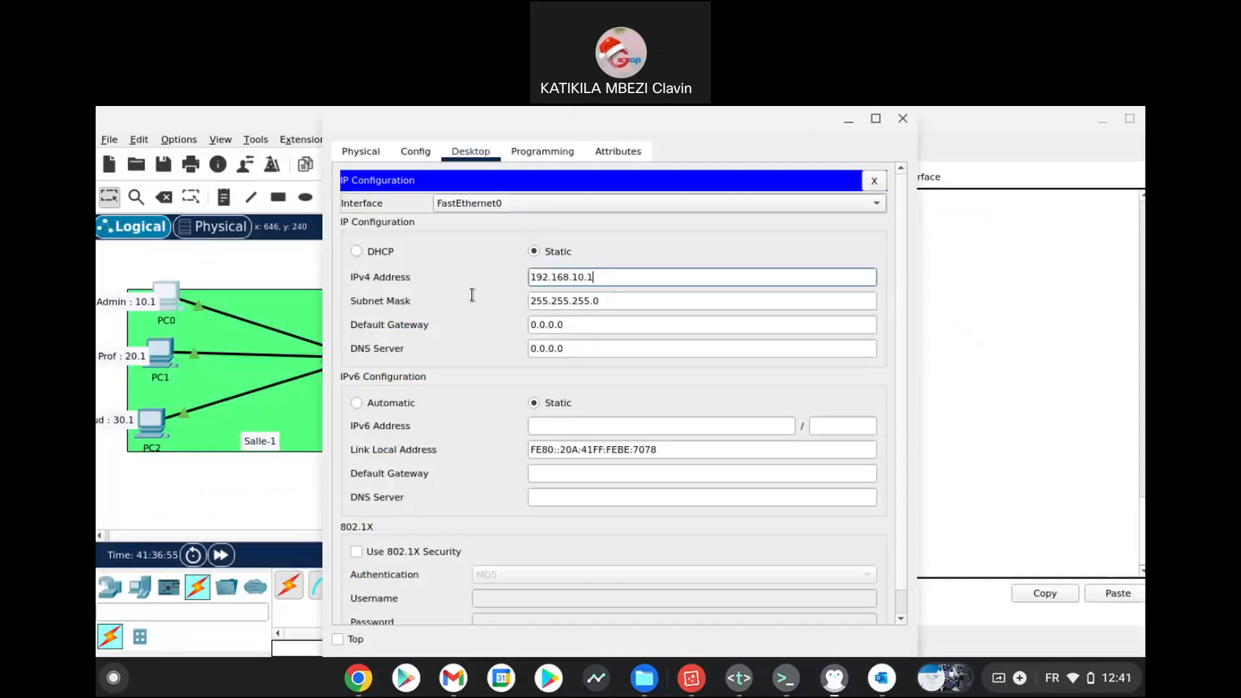
drag(622, 277, 530, 278)
key(ctrl+c)
key(Tab)
key(Tab)
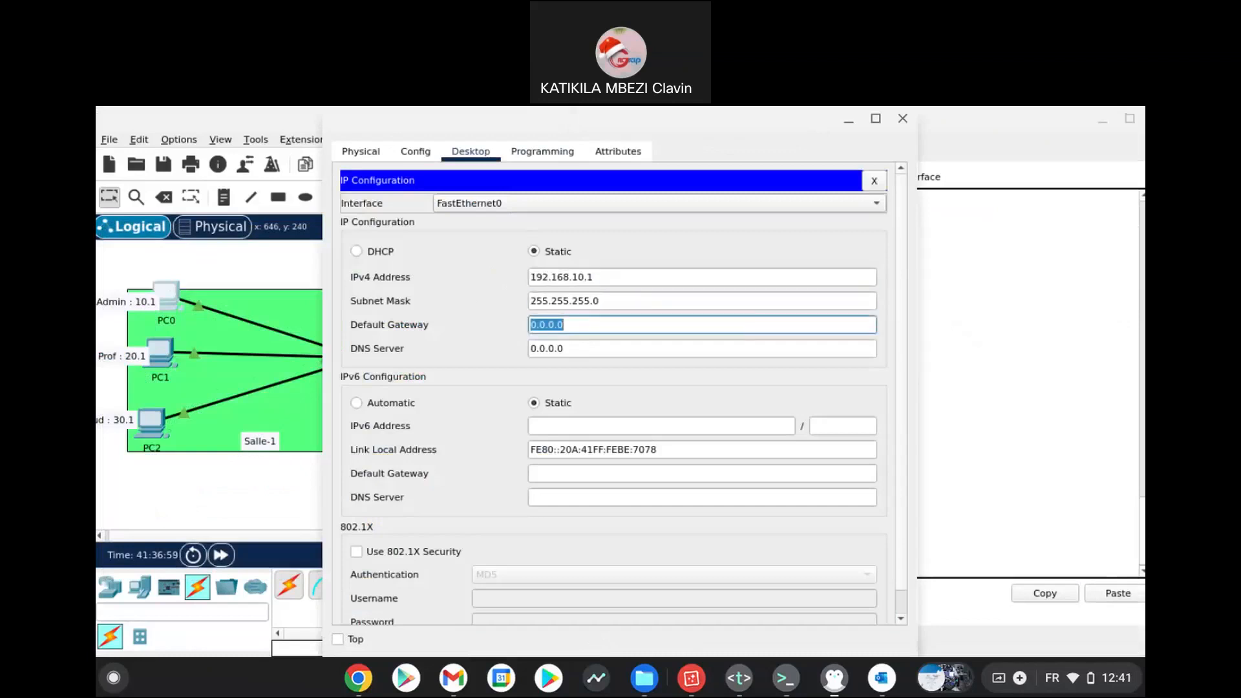
key(ctrl+v)
key(BackSpace)
text(0)
key(BackSpace)
text(10)
click(904, 118)
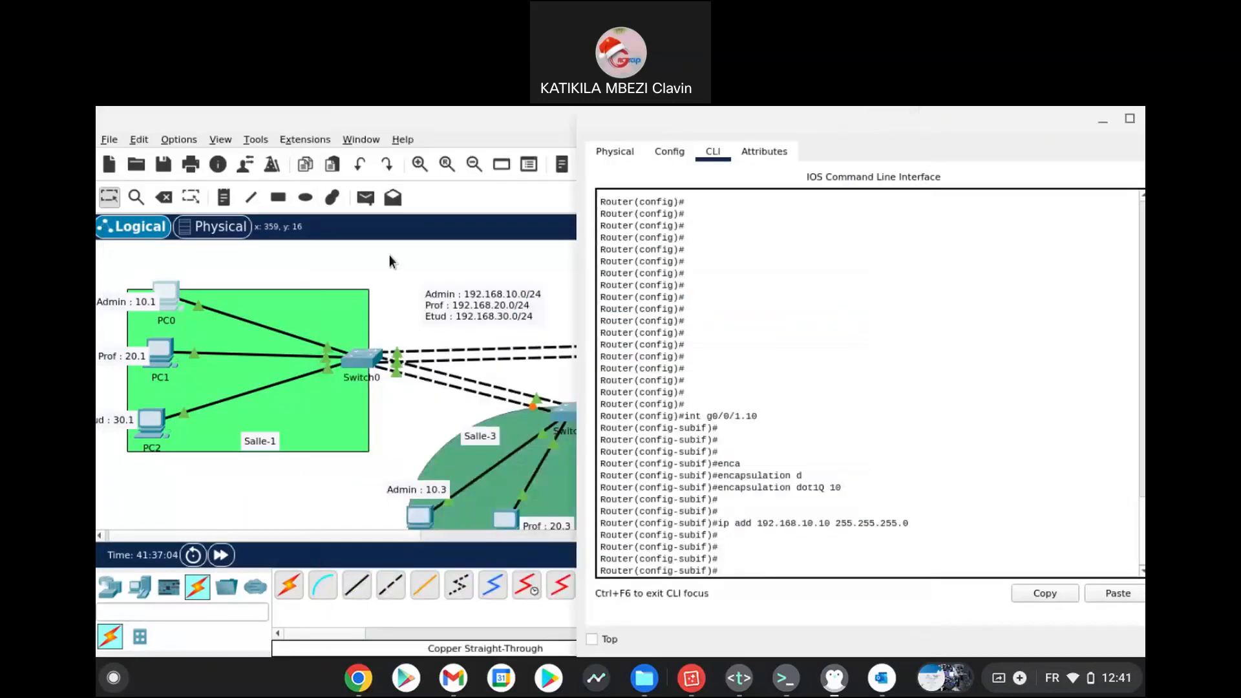
Step: Set the default gateway of the Admin 10.3 PC in Salle-3 to 192.168.10.10 and close its window
click(390, 256)
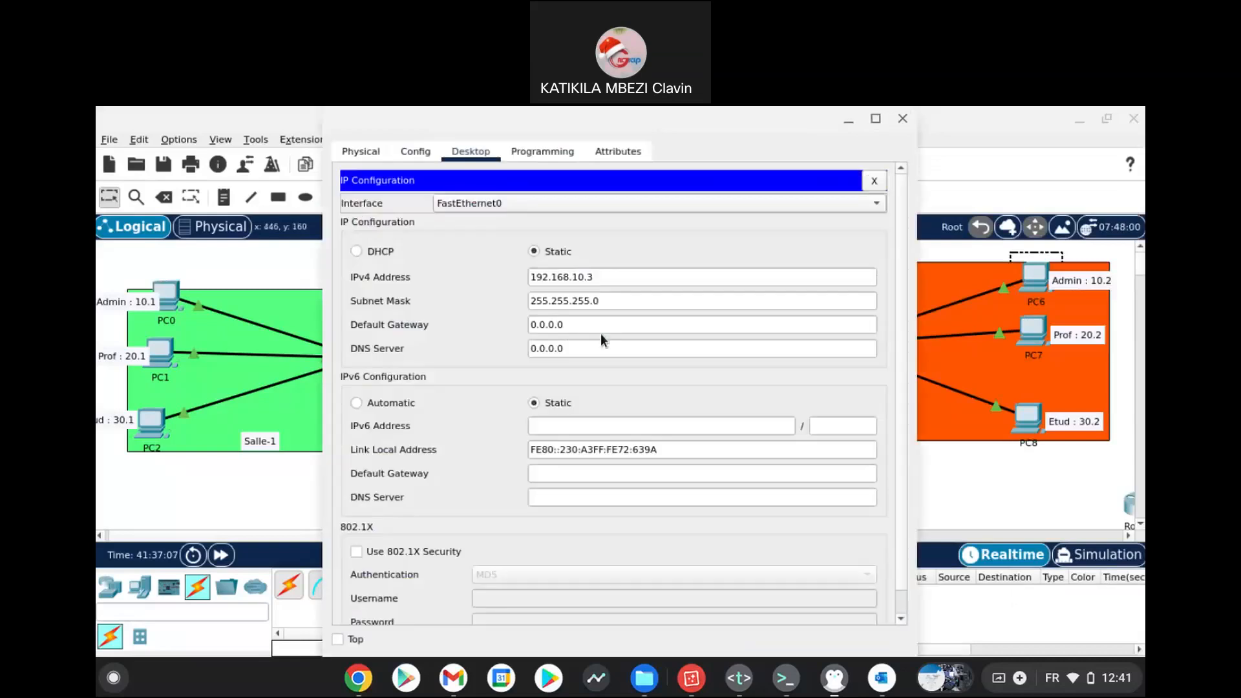
click(599, 330)
key(BackSpace)
key(BackSpace)
key(BackSpace)
key(BackSpace)
key(BackSpace)
key(BackSpace)
key(BackSpace)
text(192.168.10.1)
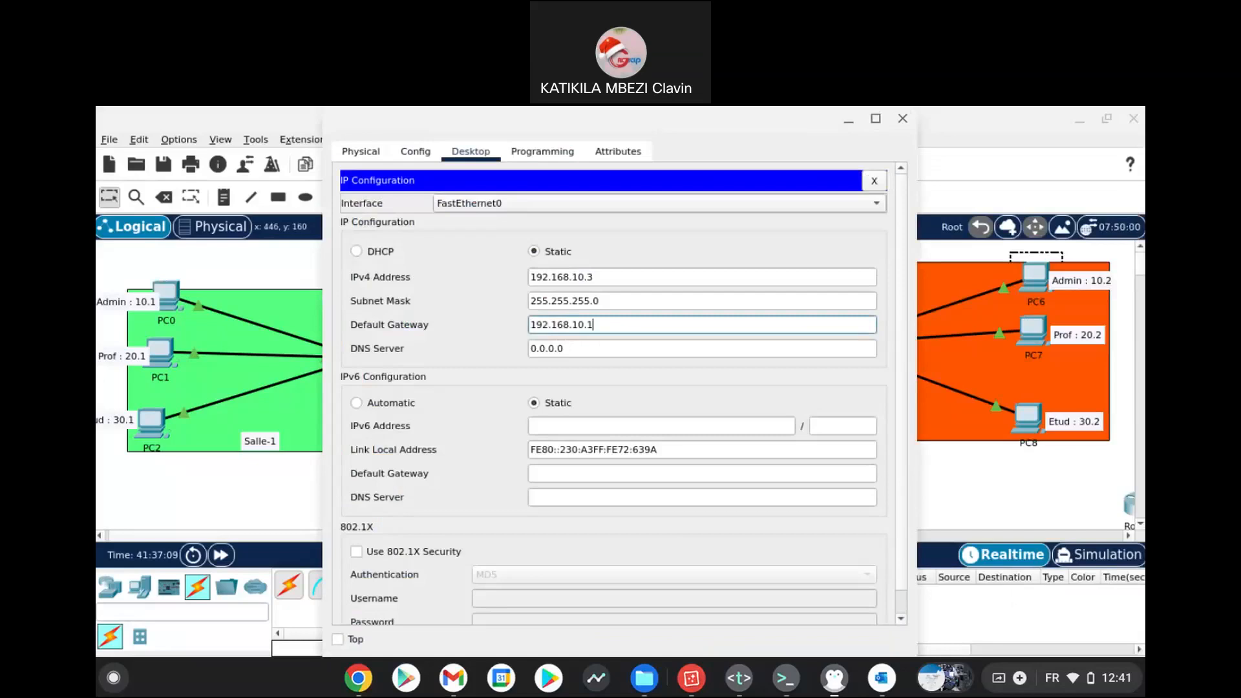
text(0)
click(902, 119)
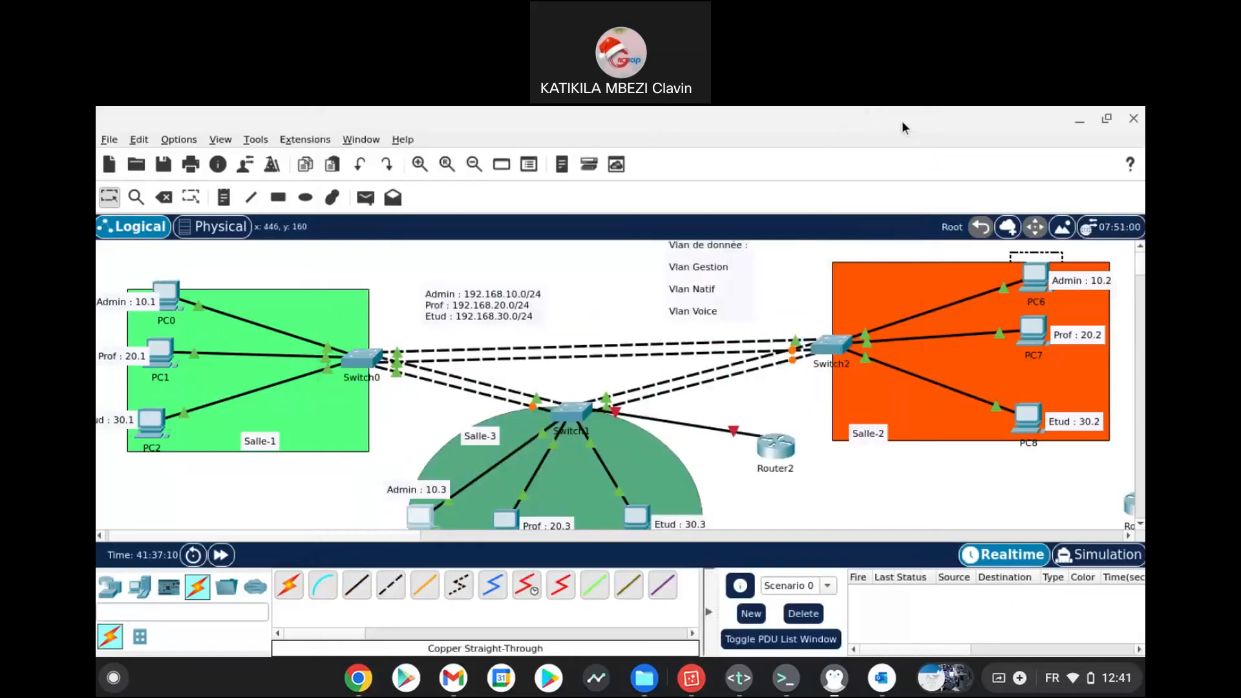
Step: Set the default gateway of PC6 (Admin 10.2) in Salle-2 to 192.168.10.10
click(1035, 285)
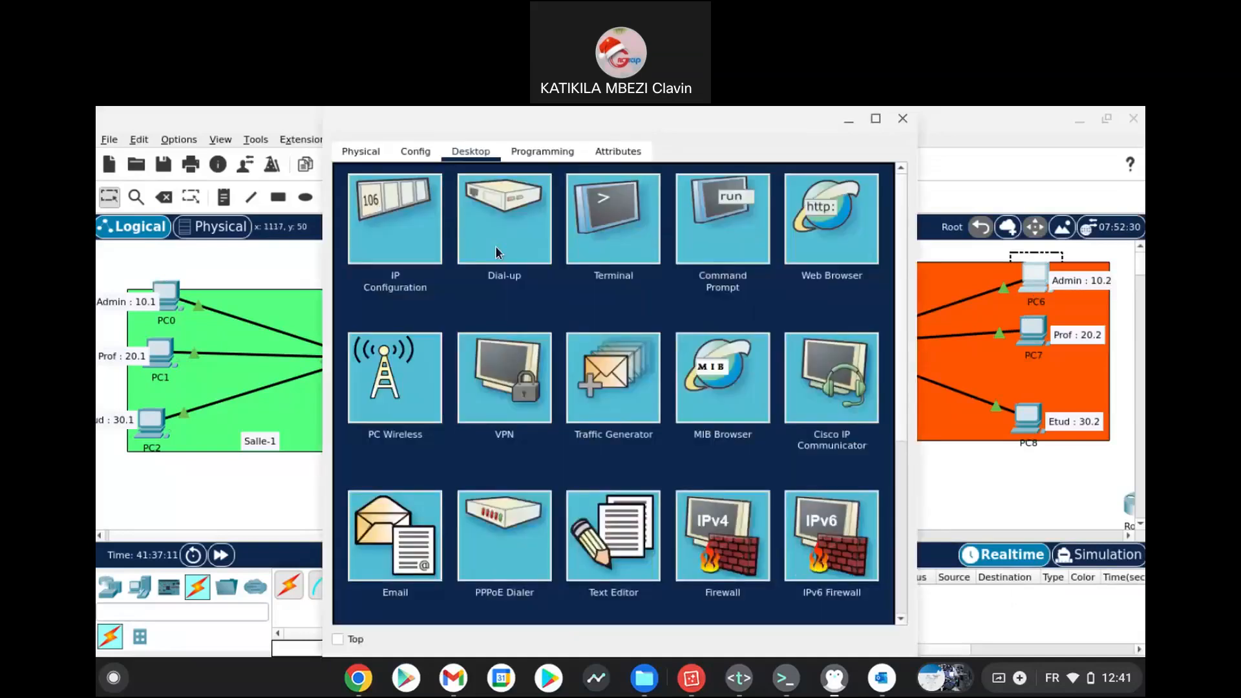
click(395, 220)
triple_click(589, 325)
text(192.168.10.10)
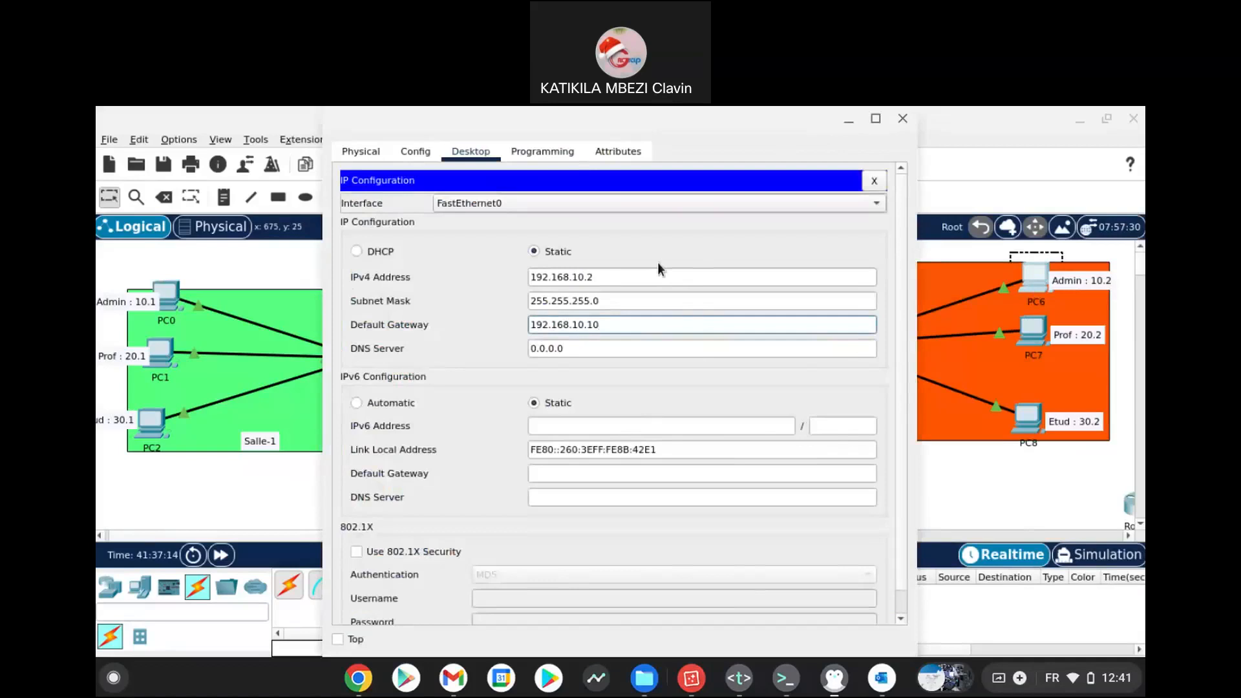
Step: Set the default gateway of PC1 (Prof 20.1) in Salle-1 to 192.168.20.10 and close its window
click(164, 355)
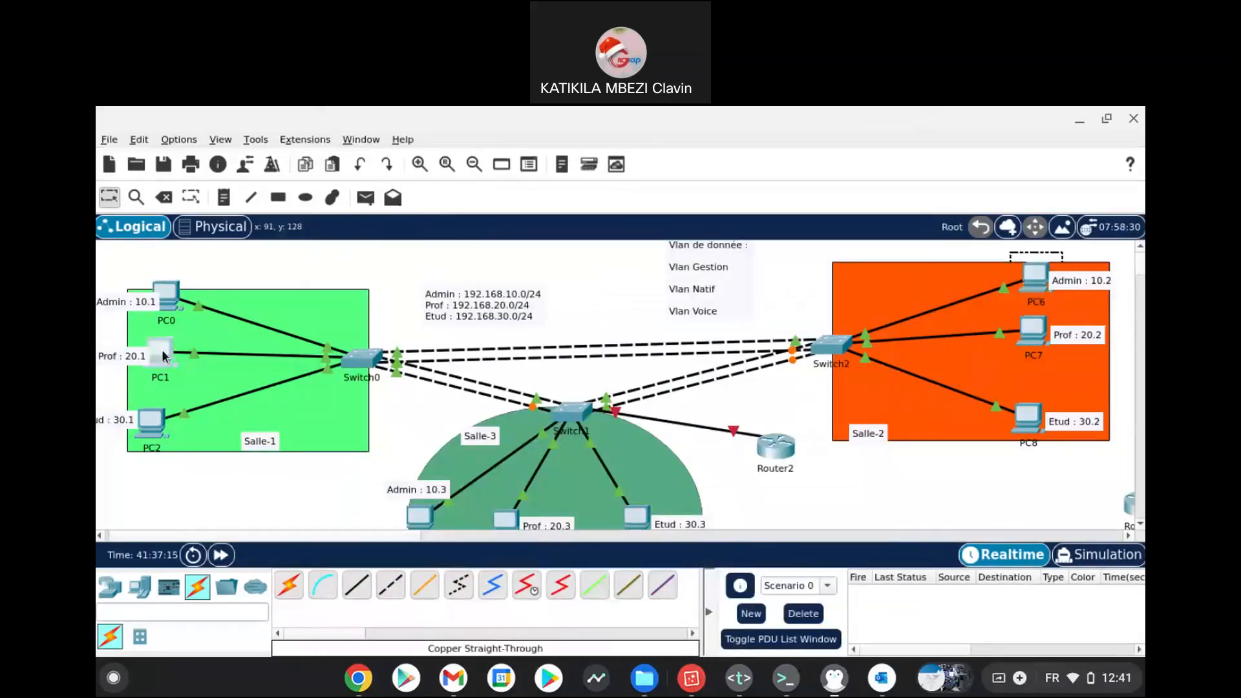
click(162, 352)
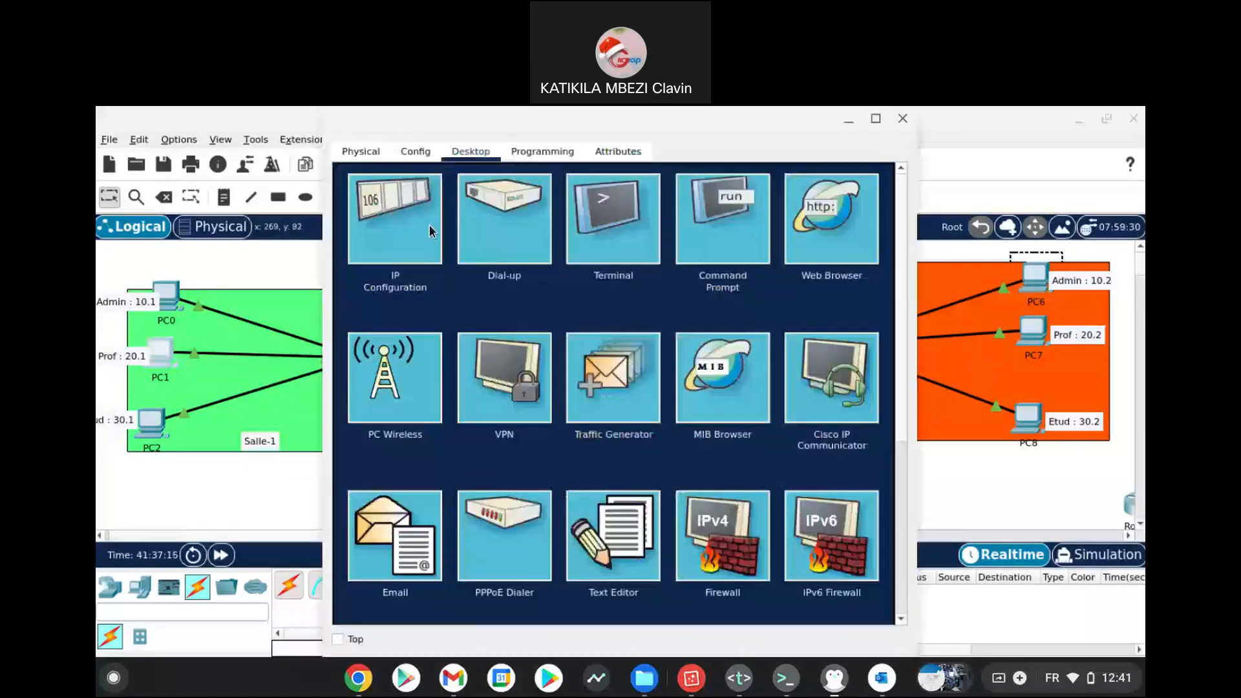
click(429, 223)
key(ctrl+a)
text(192.168.10.10)
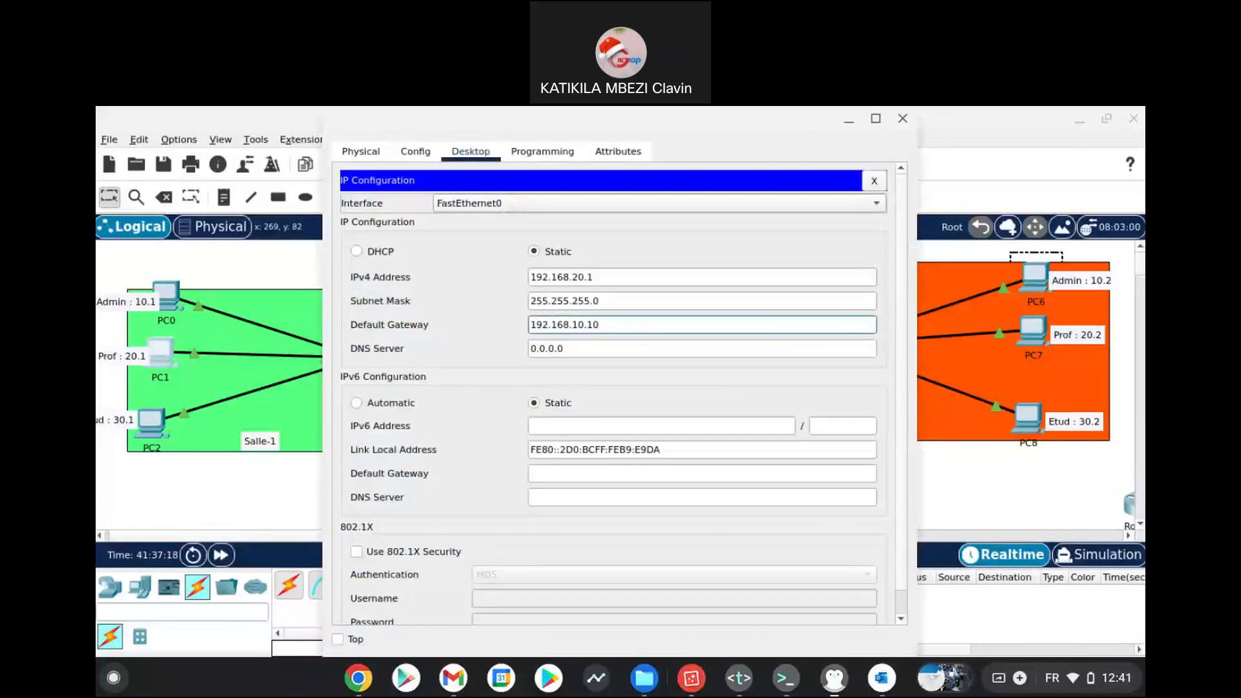
key(Left)
key(Left)
key(BackSpace)
text(2)
click(902, 119)
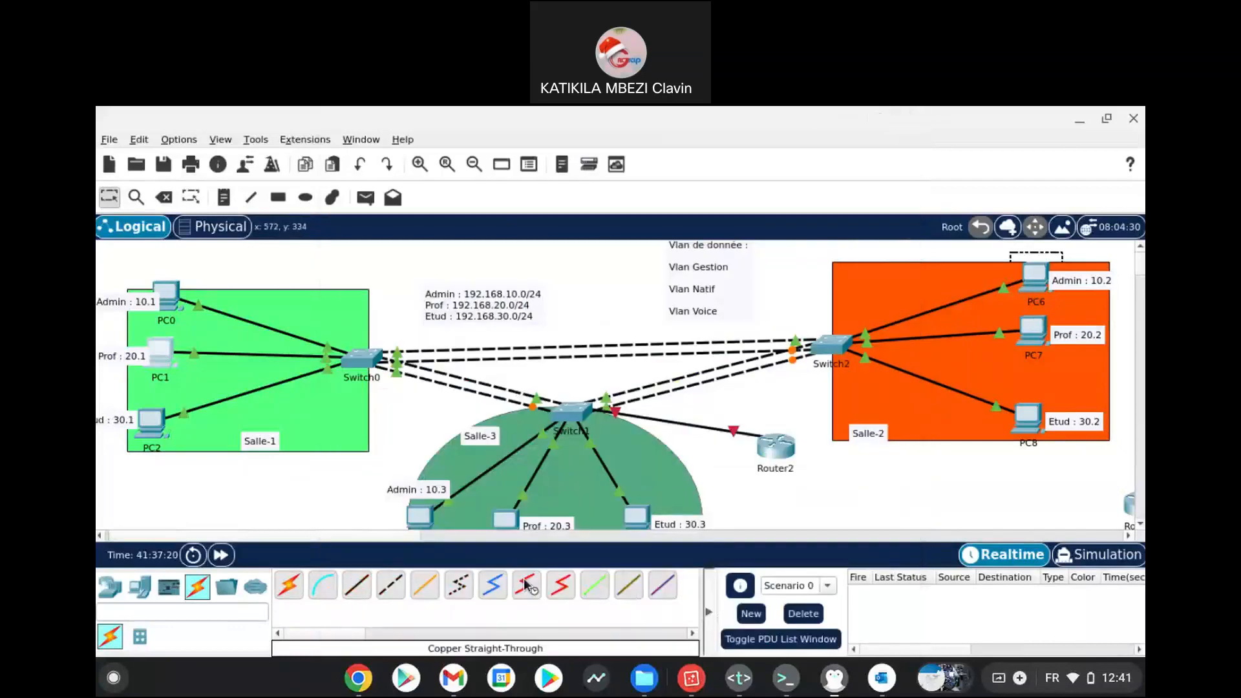
click(424, 514)
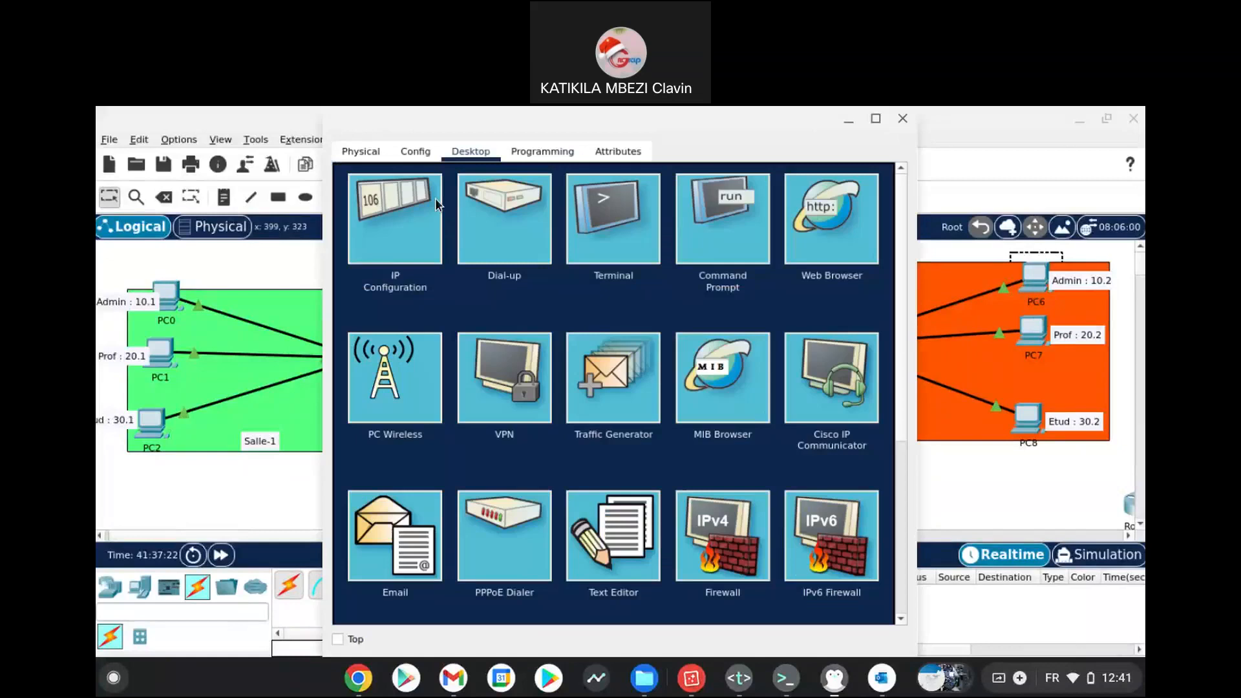
click(435, 198)
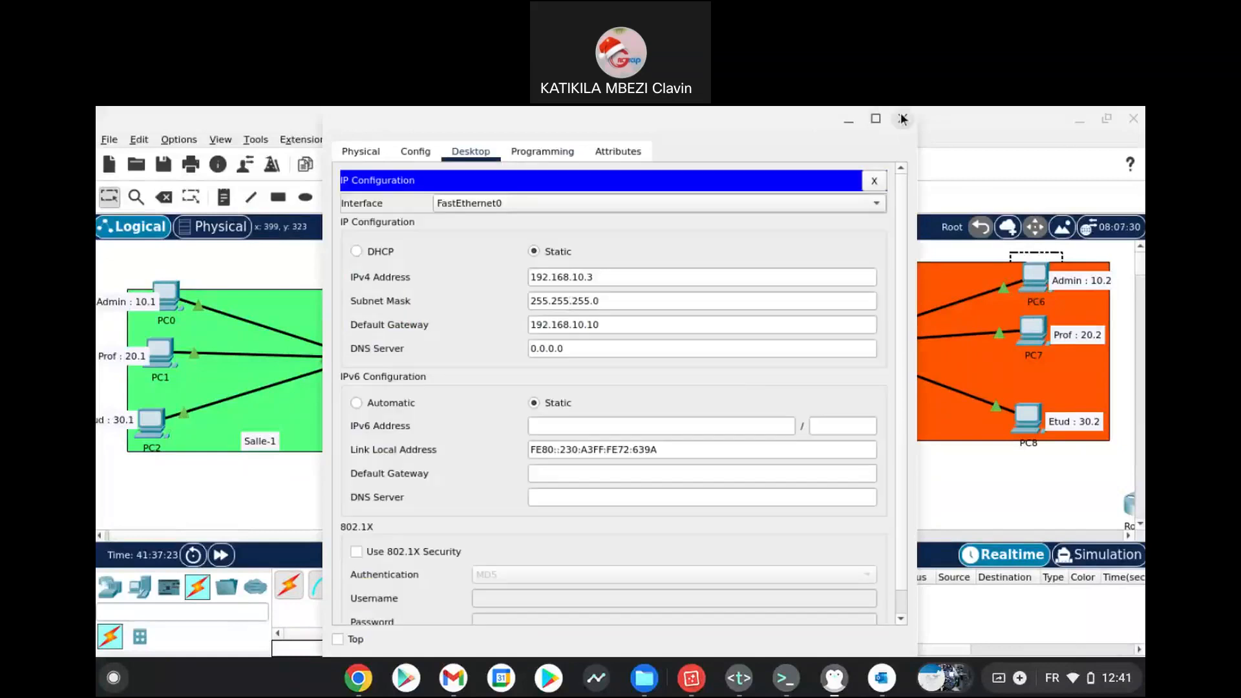
click(901, 114)
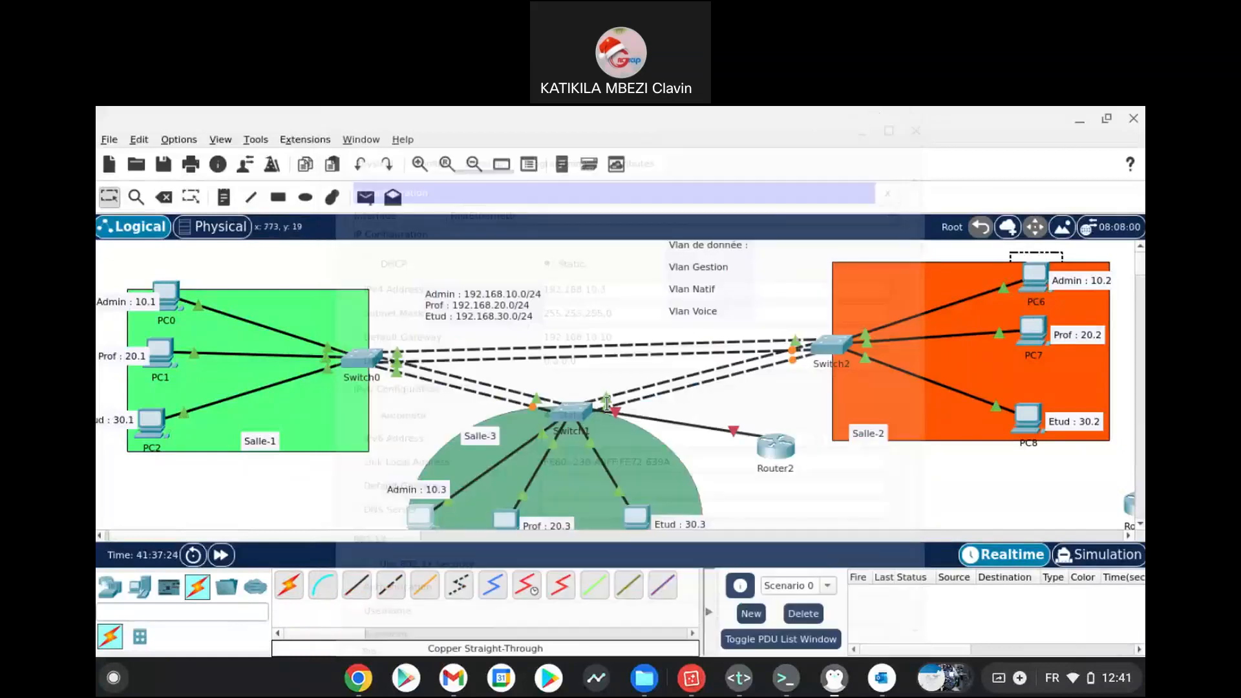
Step: Set the default gateway of the Prof 20.3 PC in Salle-3 to 192.168.20.10 and close its window
click(635, 508)
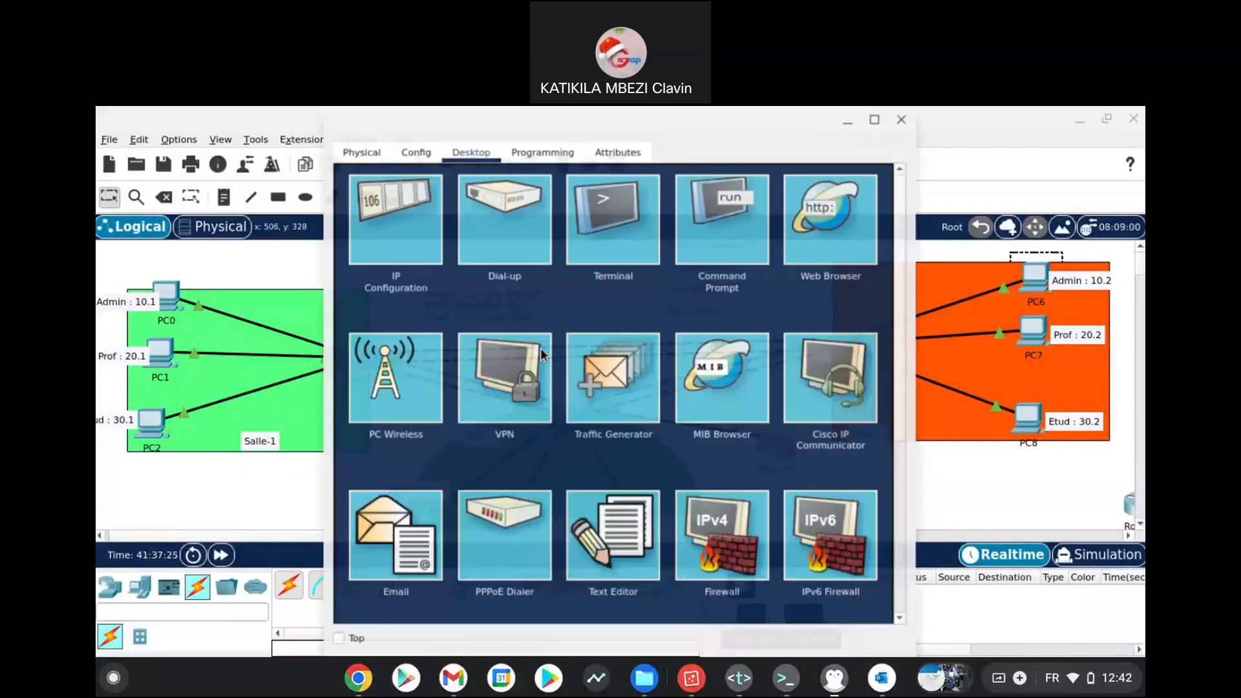
click(431, 252)
drag(569, 325, 480, 325)
key(ctrl+v)
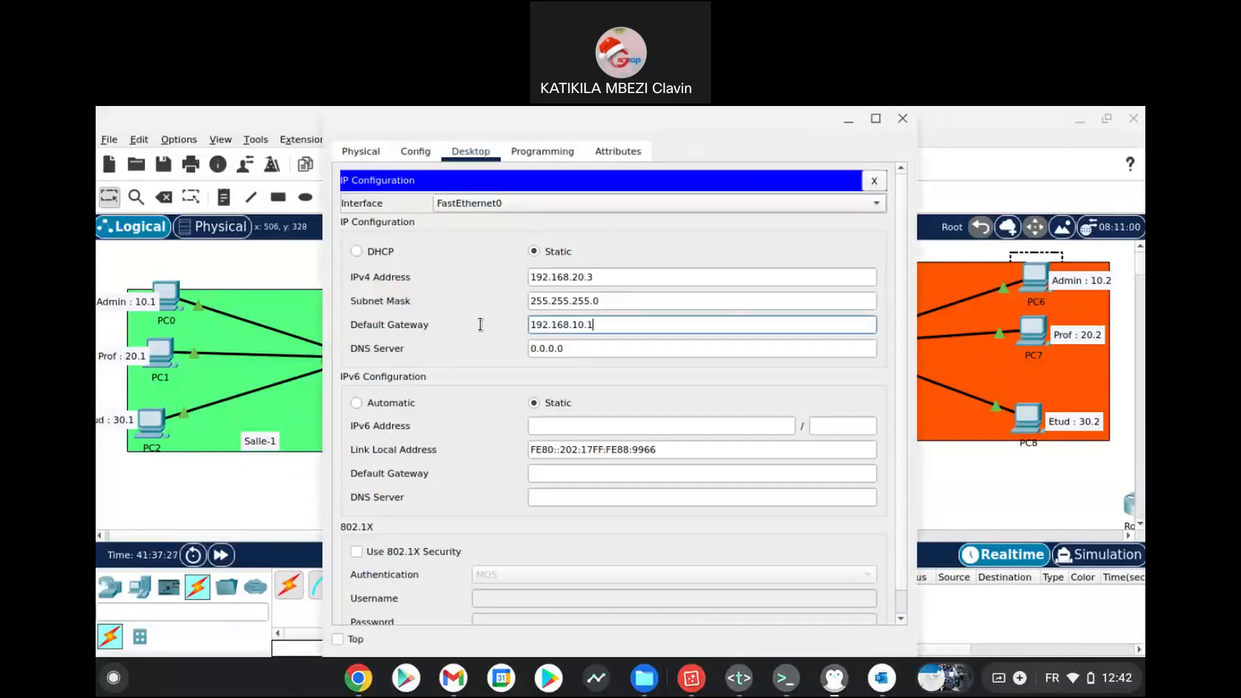
text(0)
key(BackSpace)
text(2)
click(903, 119)
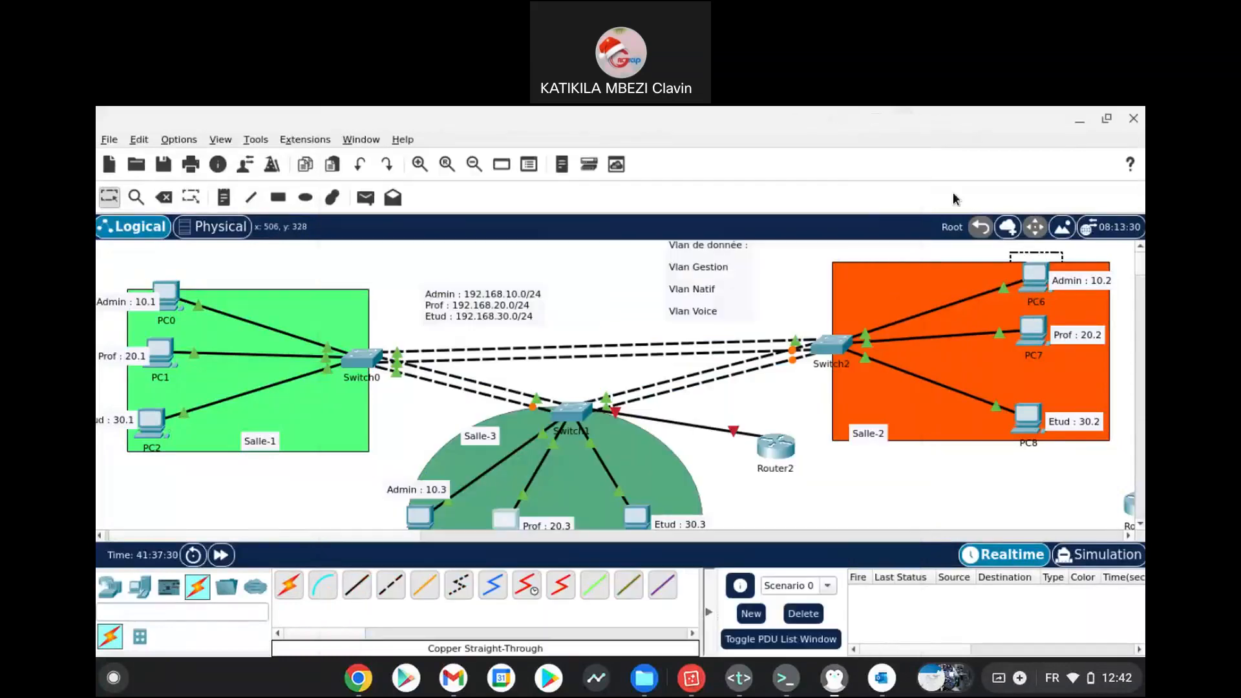
Step: Set the default gateway of PC7 (Prof 20.2) in Salle-2 to 192.168.20.10 and close its window
click(1032, 332)
click(442, 234)
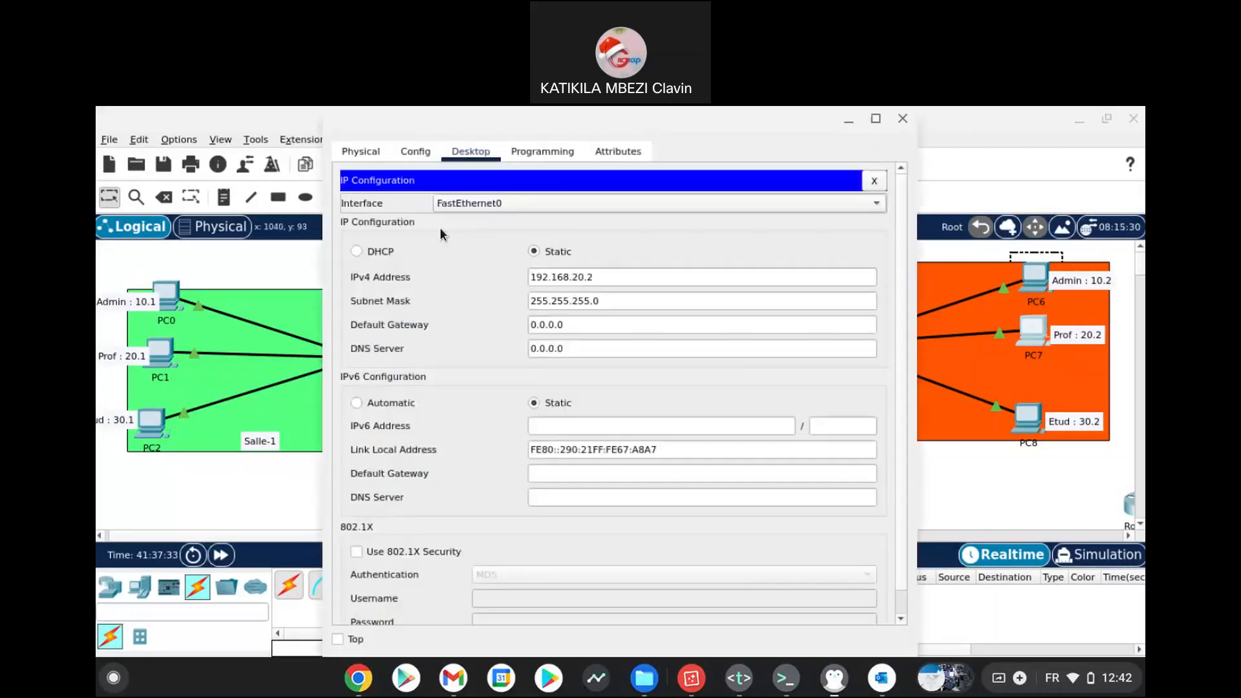
key(Tab)
text(192.168.10.10)
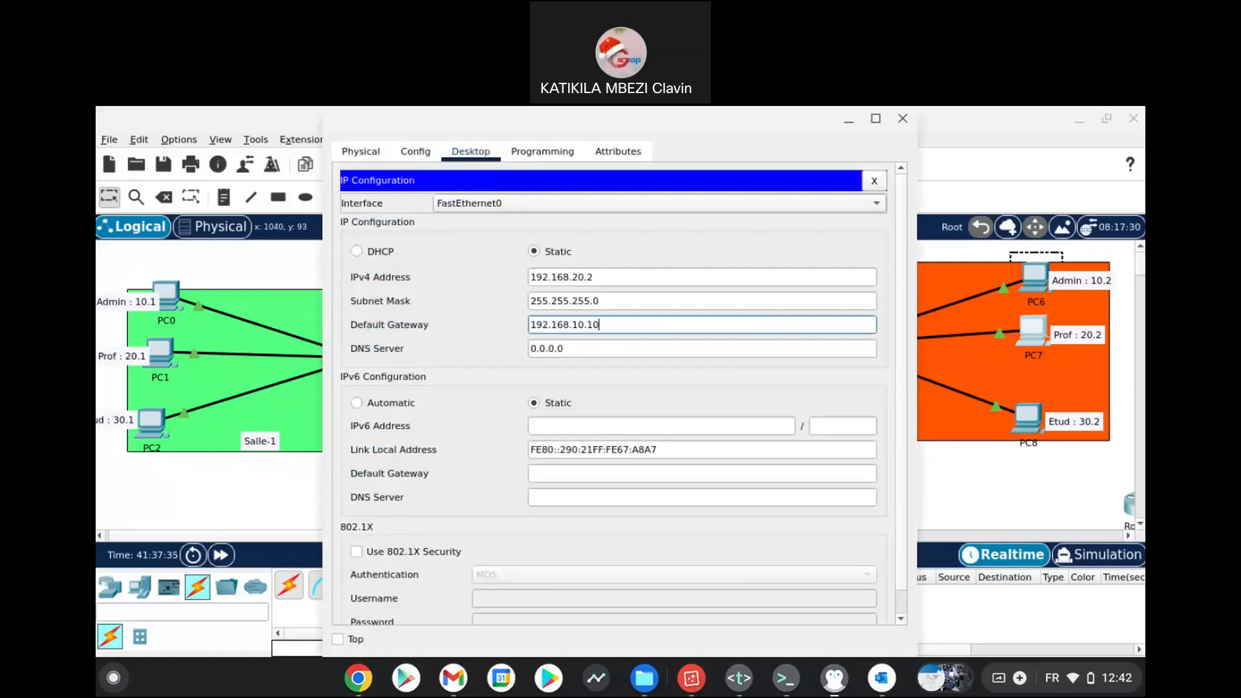
click(579, 325)
key(BackSpace)
text(2)
click(900, 121)
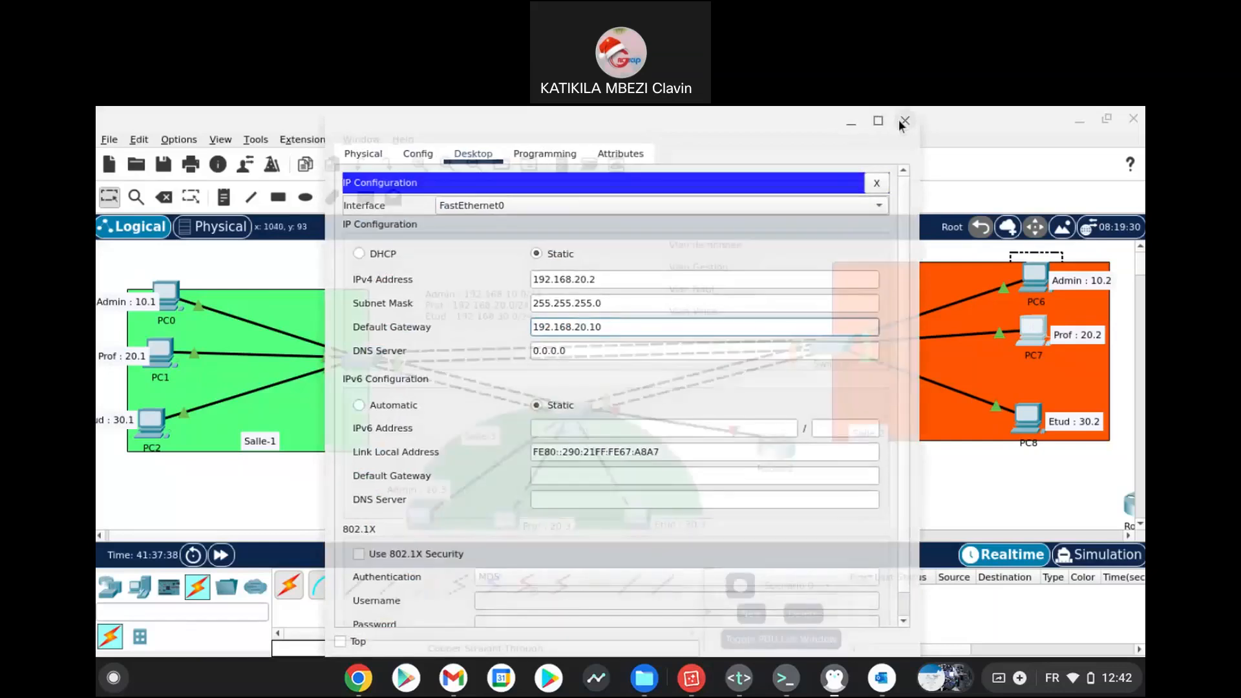
Step: Return to Router2's command line and exit subinterface g0/0/1.10 to global configuration mode
key(alt+Tab)
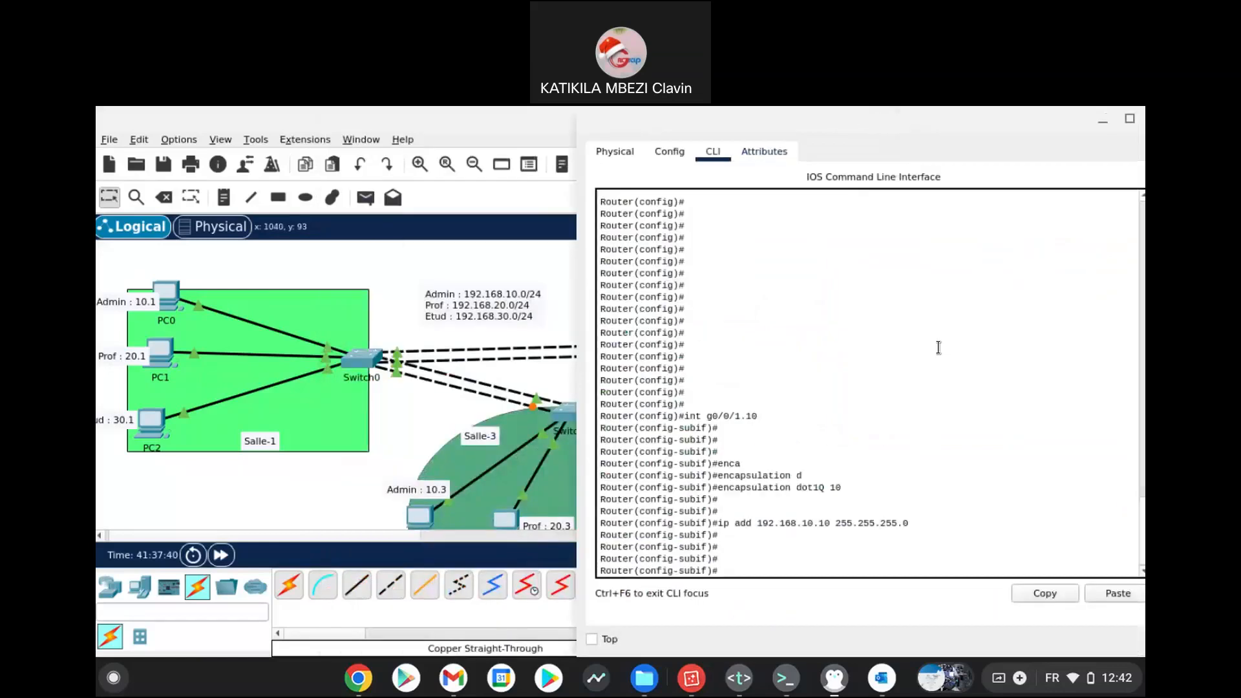
text(exit)
key(Return)
key(Return)
key(Return)
key(Return)
key(Return)
key(Return)
key(Return)
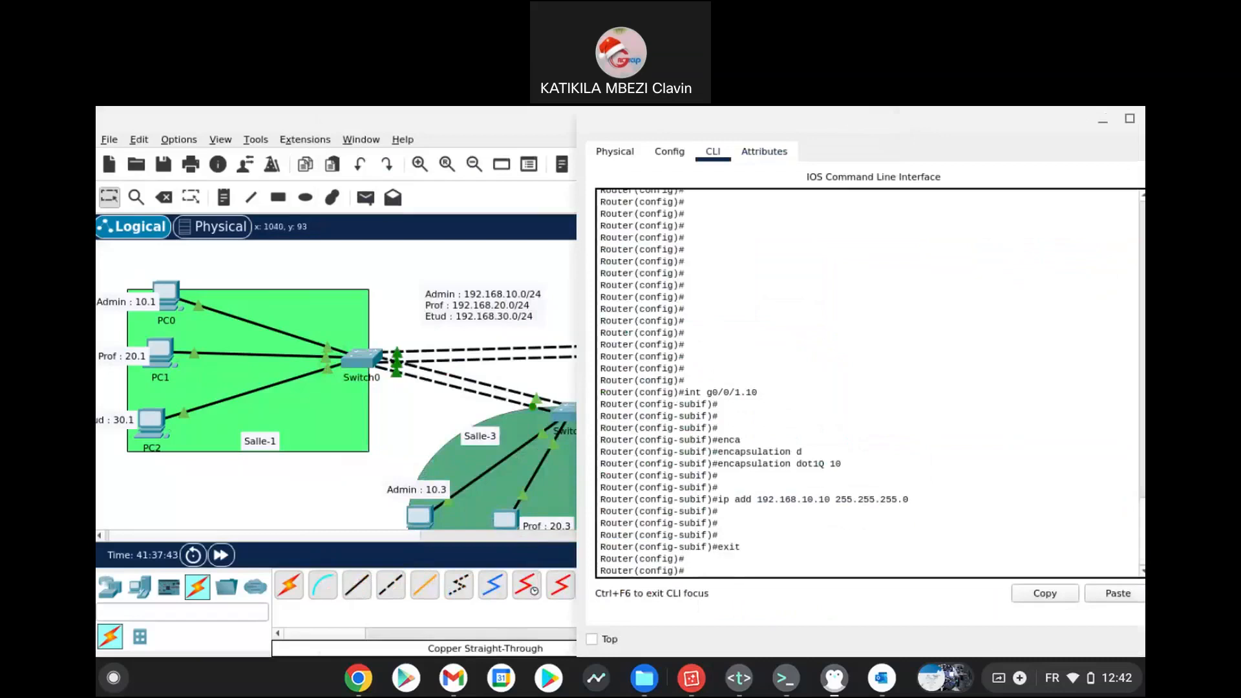
Step: Create subinterface G0/0/1.20 on Router2 and enter its configuration mode
text(int)
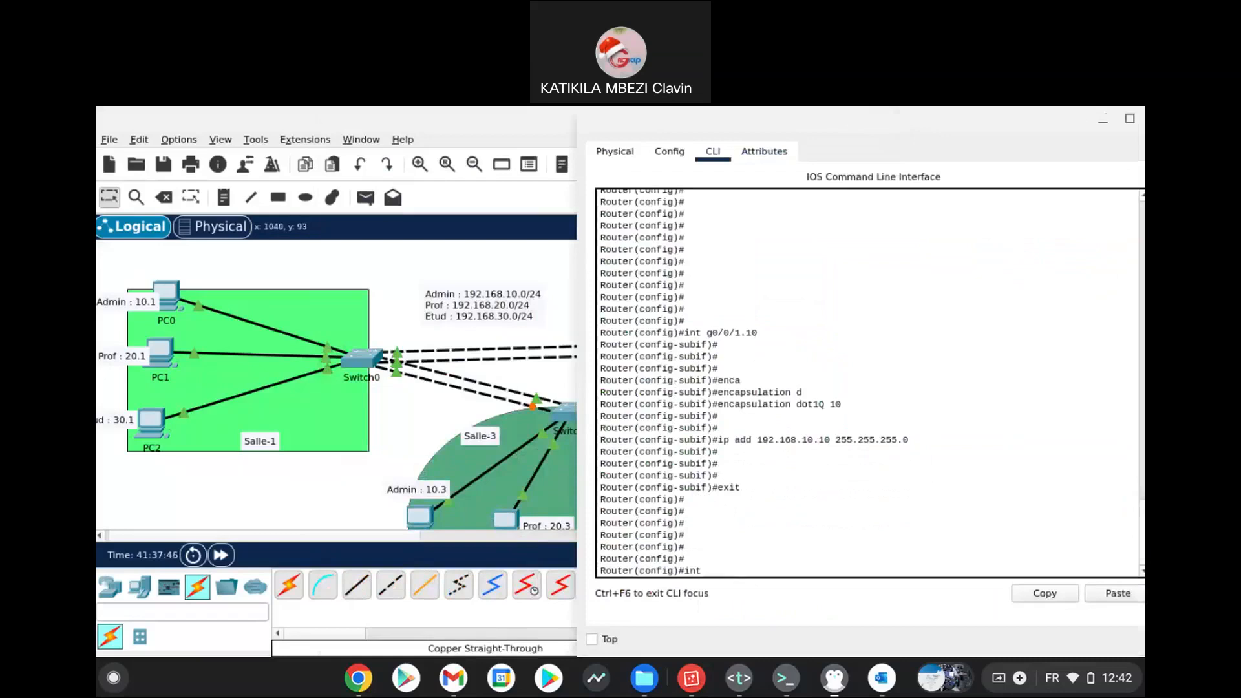
key(alt+Tab)
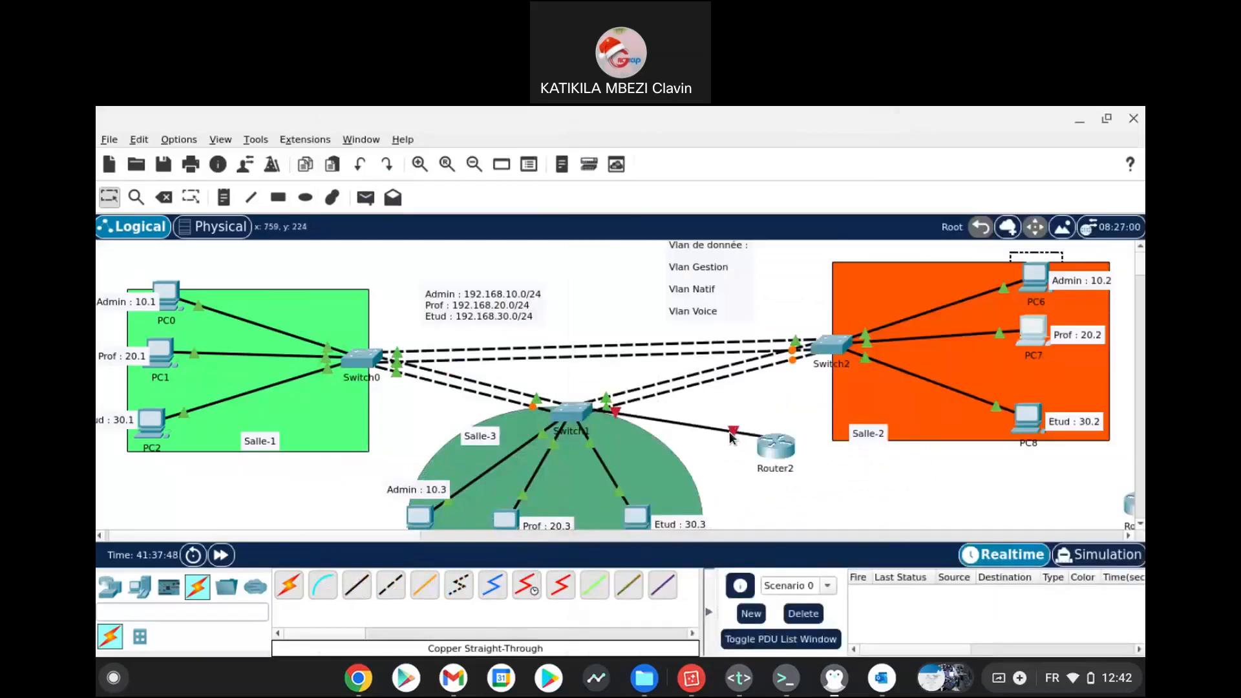
key(alt+Tab)
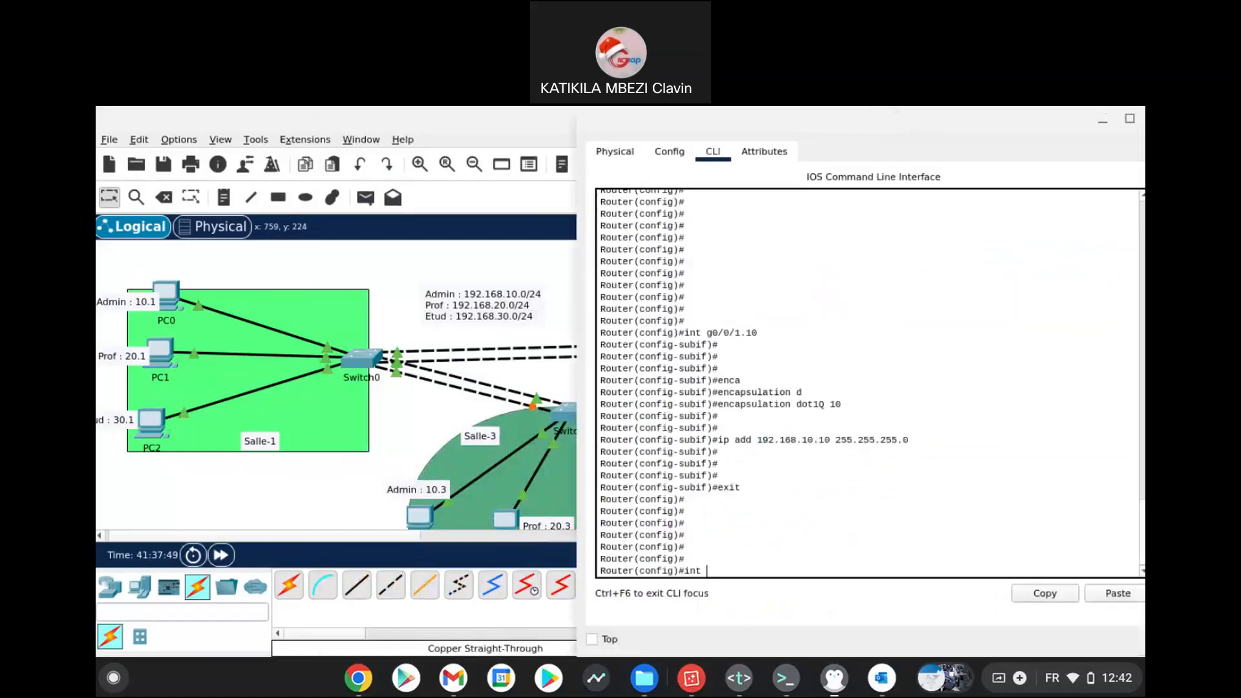
text(G0/0/1.20)
key(Return)
key(Return)
key(Return)
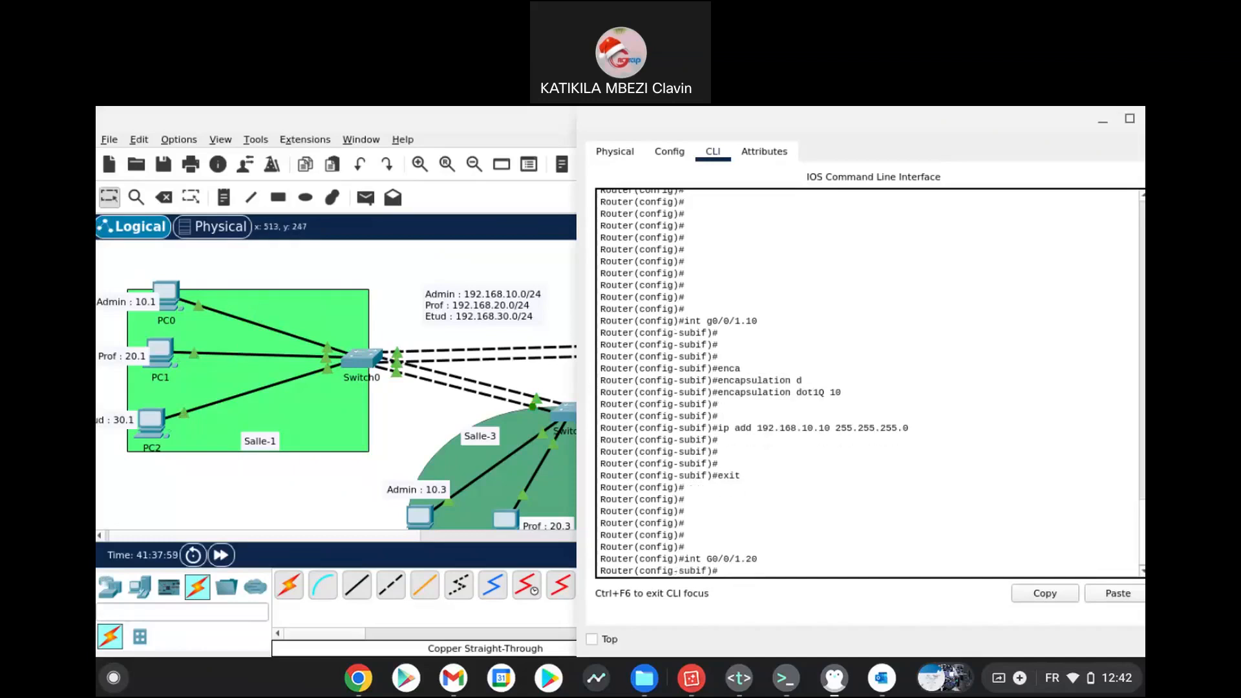
Step: Try to assign IP address 192.168.20.10 with mask 255.255.255.0 to subinterface G0/0/1.20
text(ip )
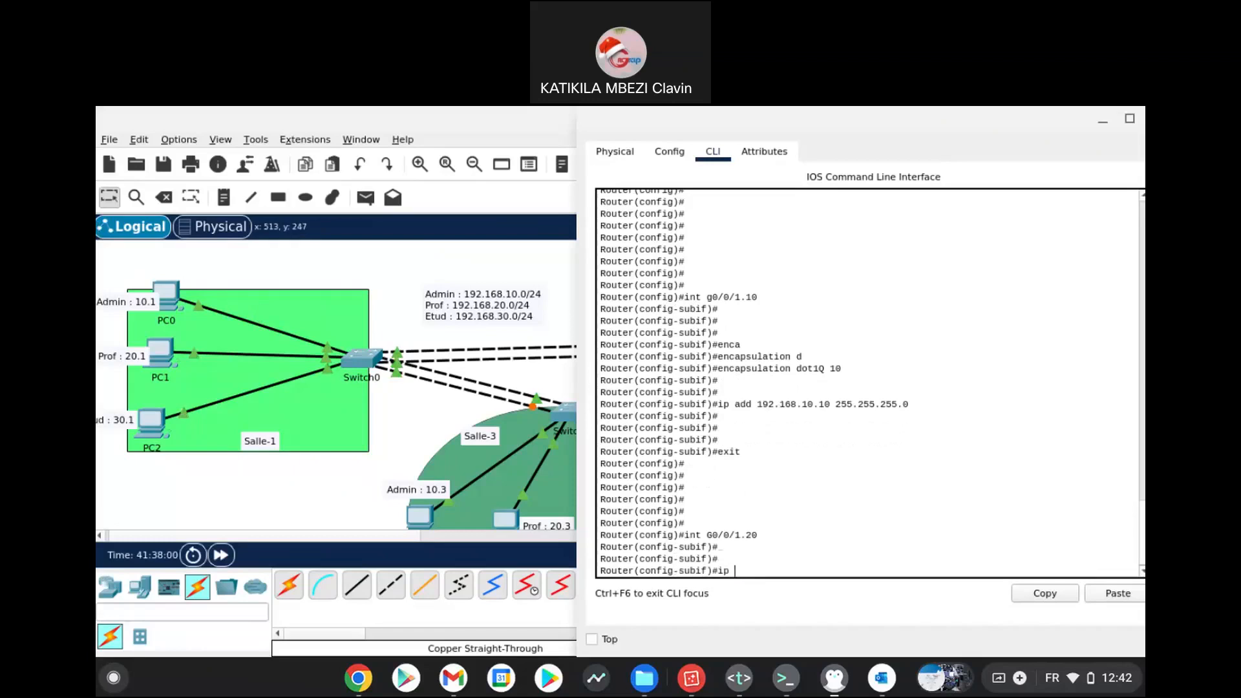
text(add 192.168.20.10 255.255.2)
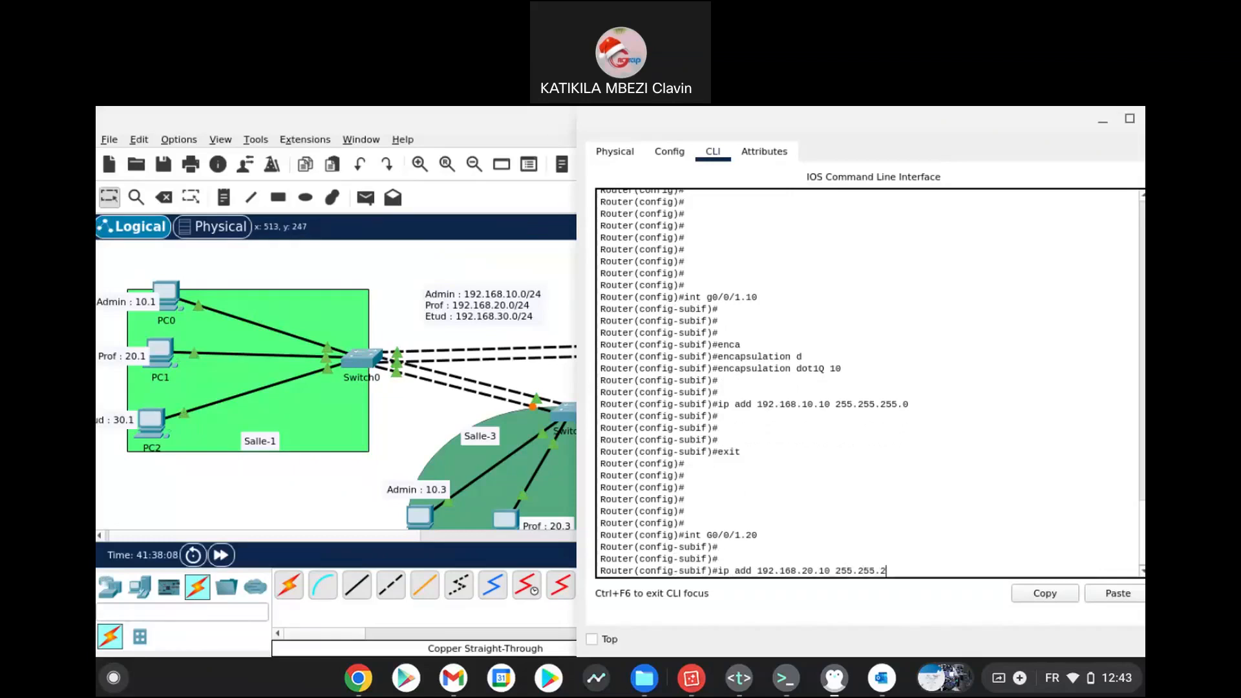
text(55.0)
key(Return)
key(Return)
key(Return)
key(Return)
key(Return)
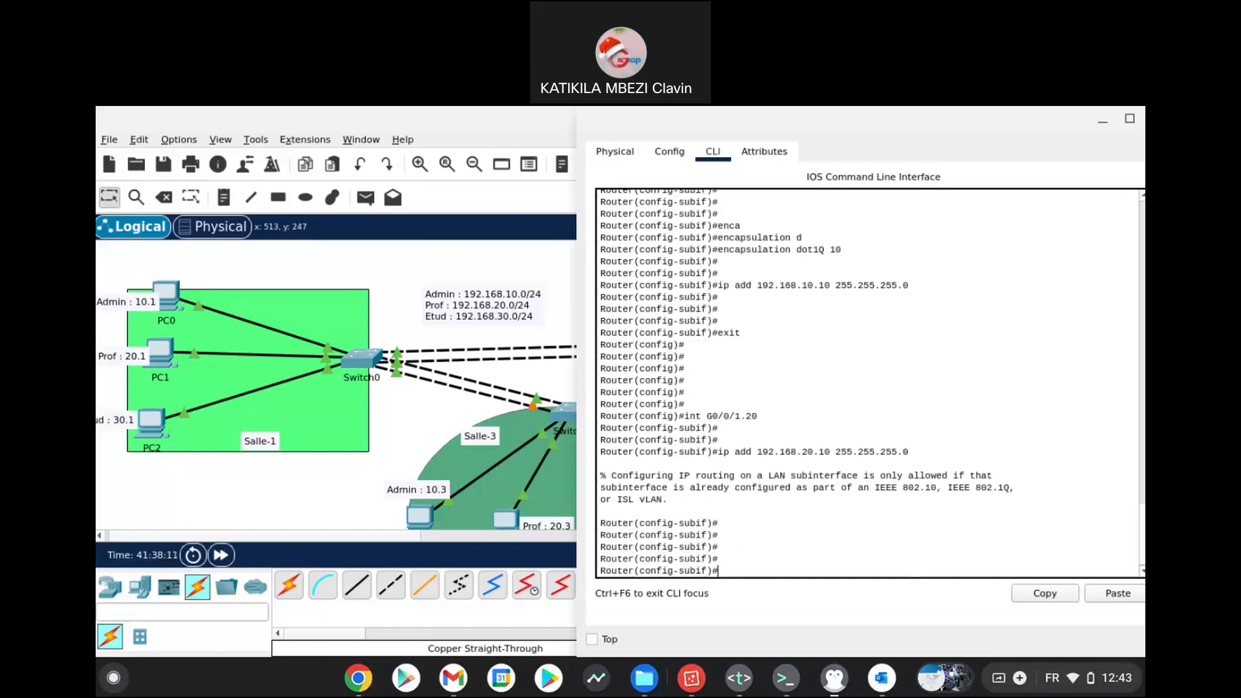
Step: Set the encapsulation of subinterface G0/0/1.20 on Router2 to dot1Q with VLAN ID 20
key(Return)
key(Return)
key(Return)
key(Return)
key(Return)
key(Return)
text(enca)
key(Tab)
text(d)
key(Tab)
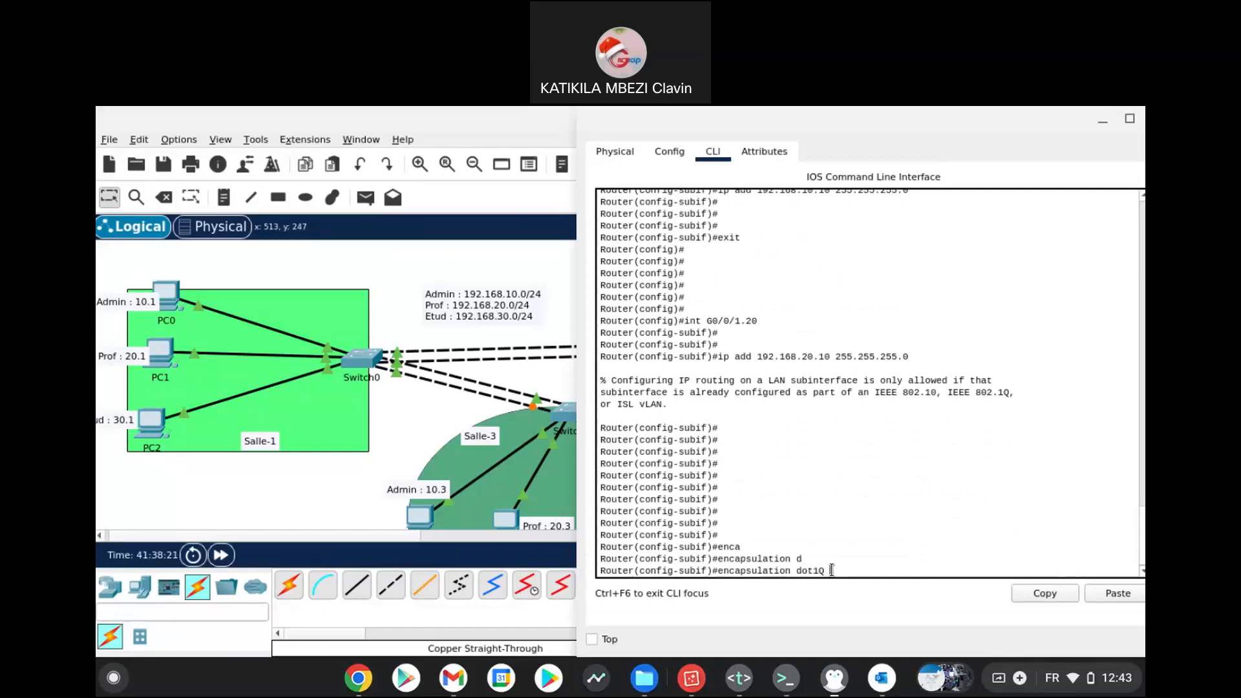
text(20)
key(Return)
key(Return)
key(Return)
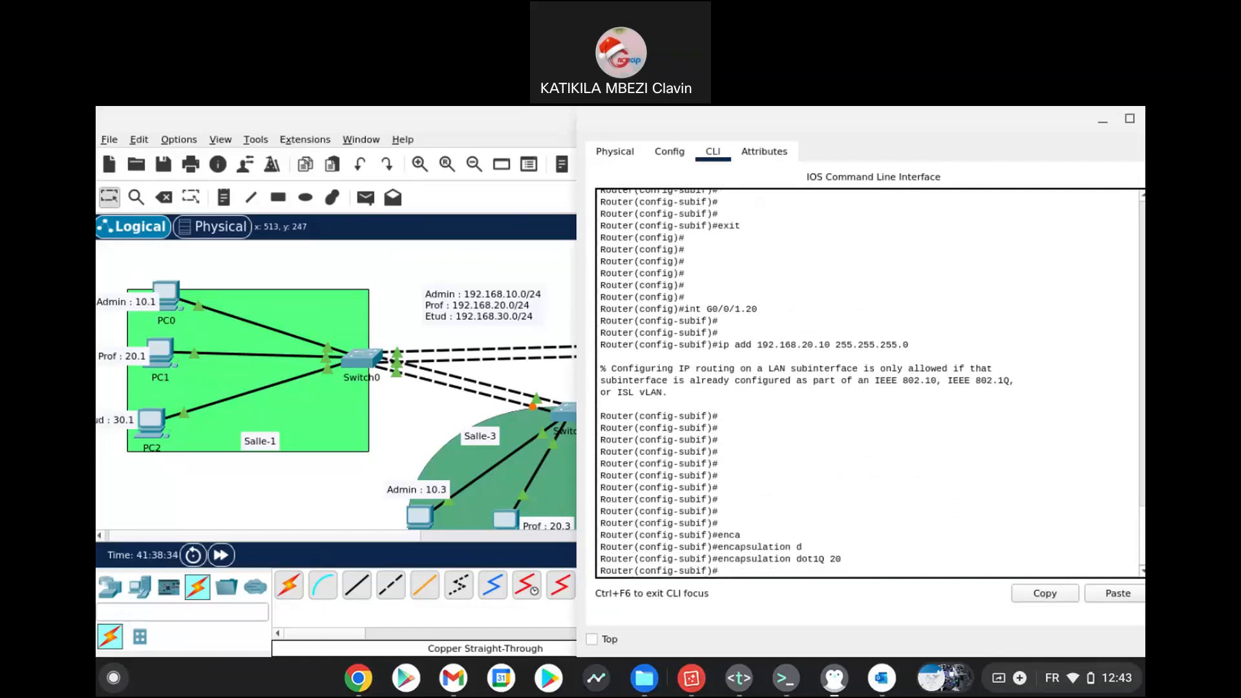
Step: Assign IP address 192.168.20.10 with mask 255.255.255.0 to subinterface G0/0/1.20 and exit to global configuration mode
key(Up)
key(Up)
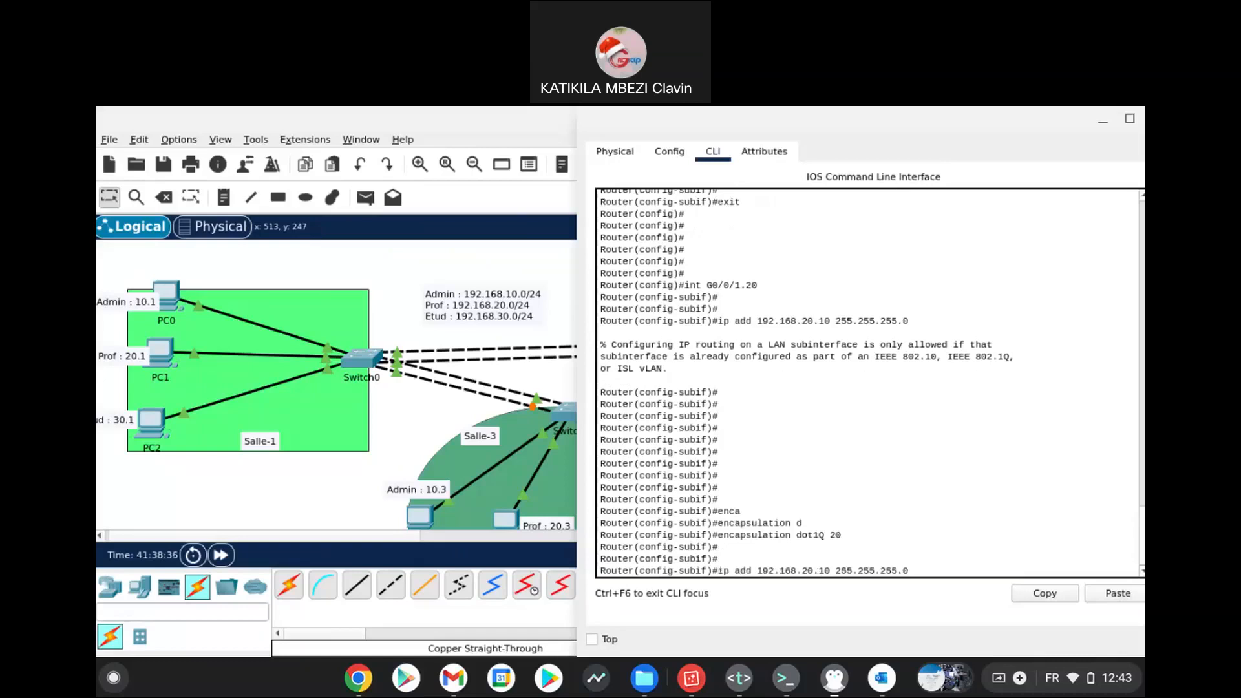
key(Return)
key(Return)
key(Return)
key(Return)
key(Return)
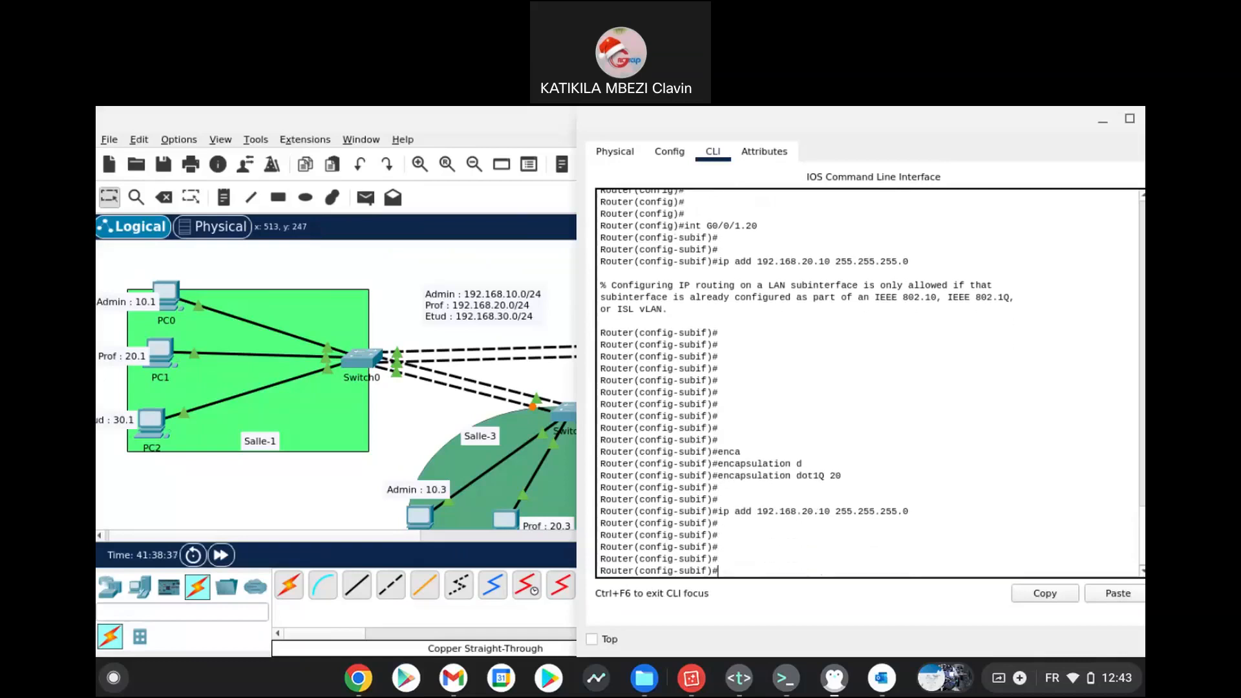
text(exit)
key(Return)
key(Return)
key(Return)
key(Return)
key(Return)
key(Return)
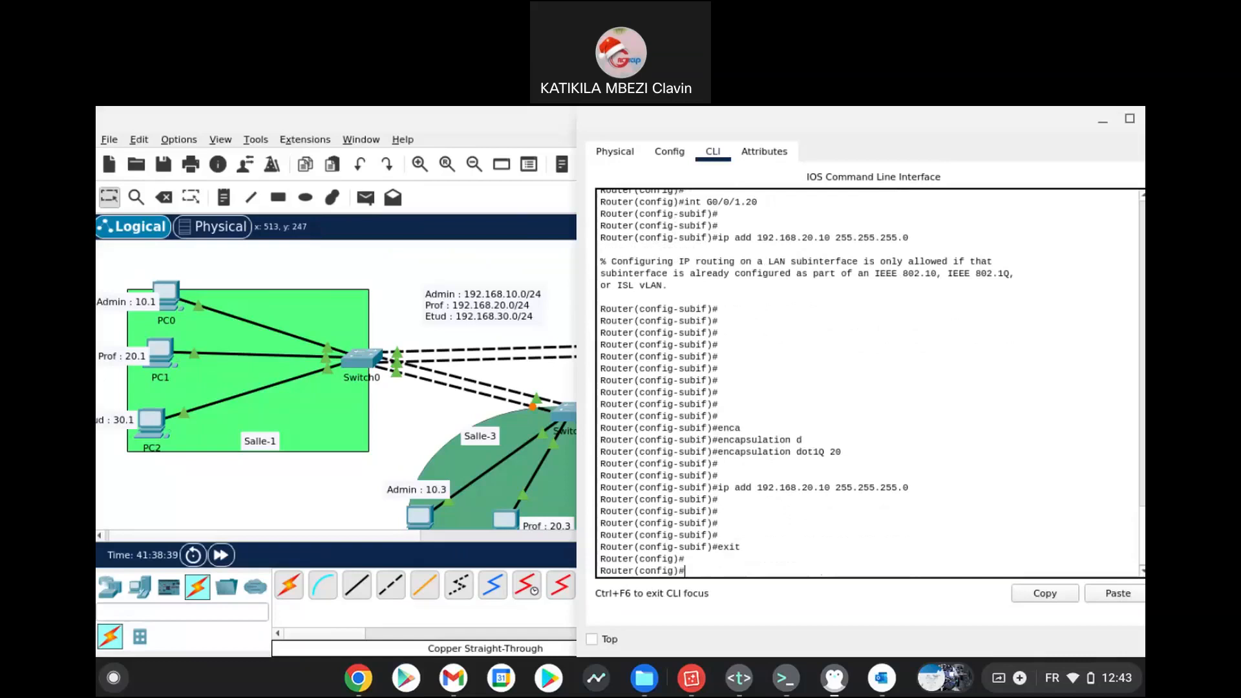
Step: Enter the configuration of Router2's physical interface G0/0/1 and enable it with no shutdown
text(int G)
key(BackSpace)
text(G0/0/1)
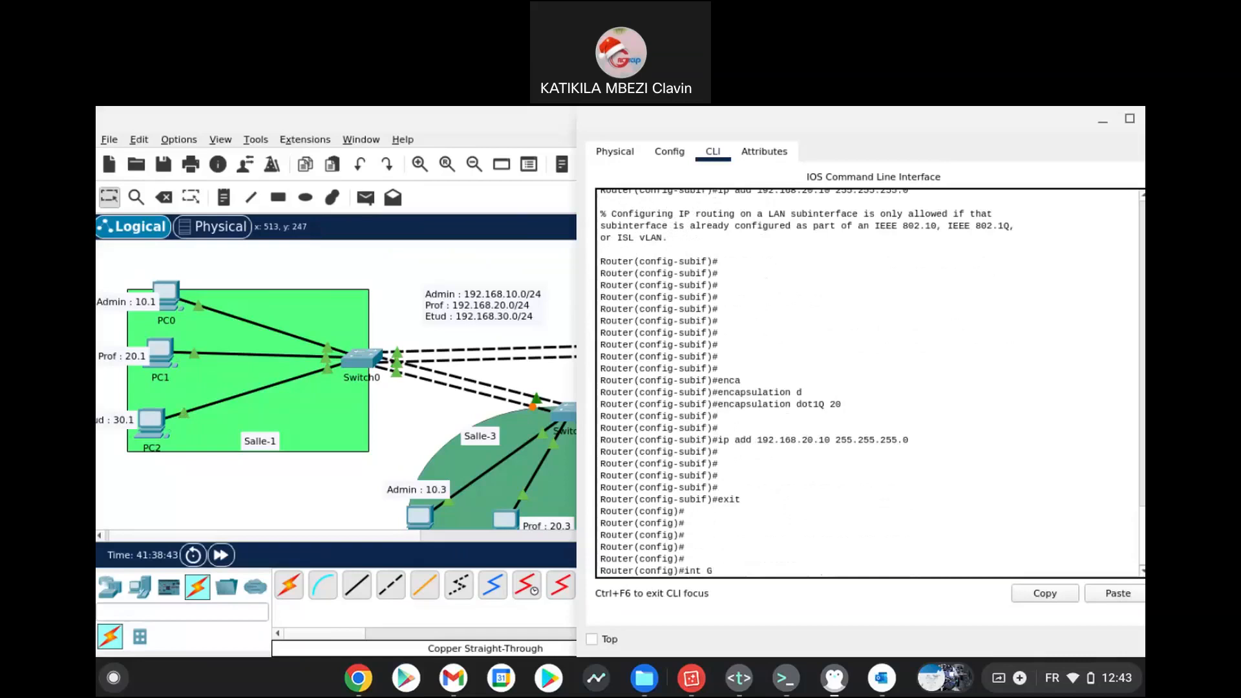
key(Return)
key(Return)
key(Return)
key(Return)
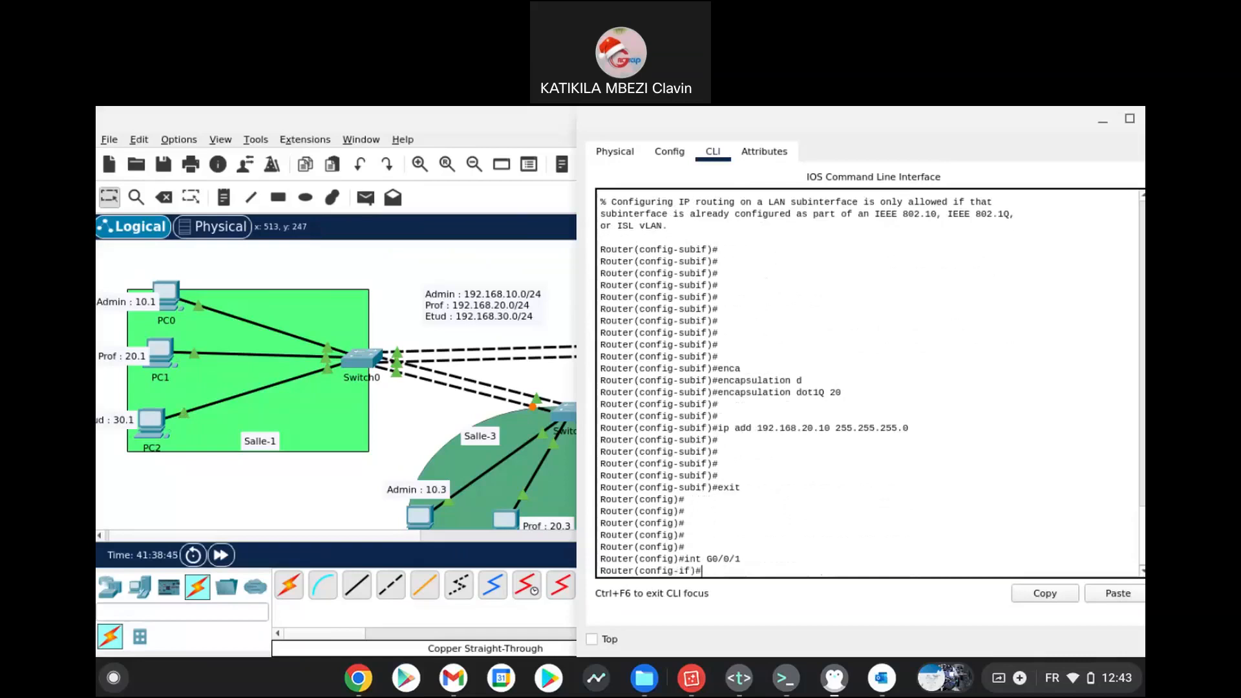
text(n)
text(o shutd)
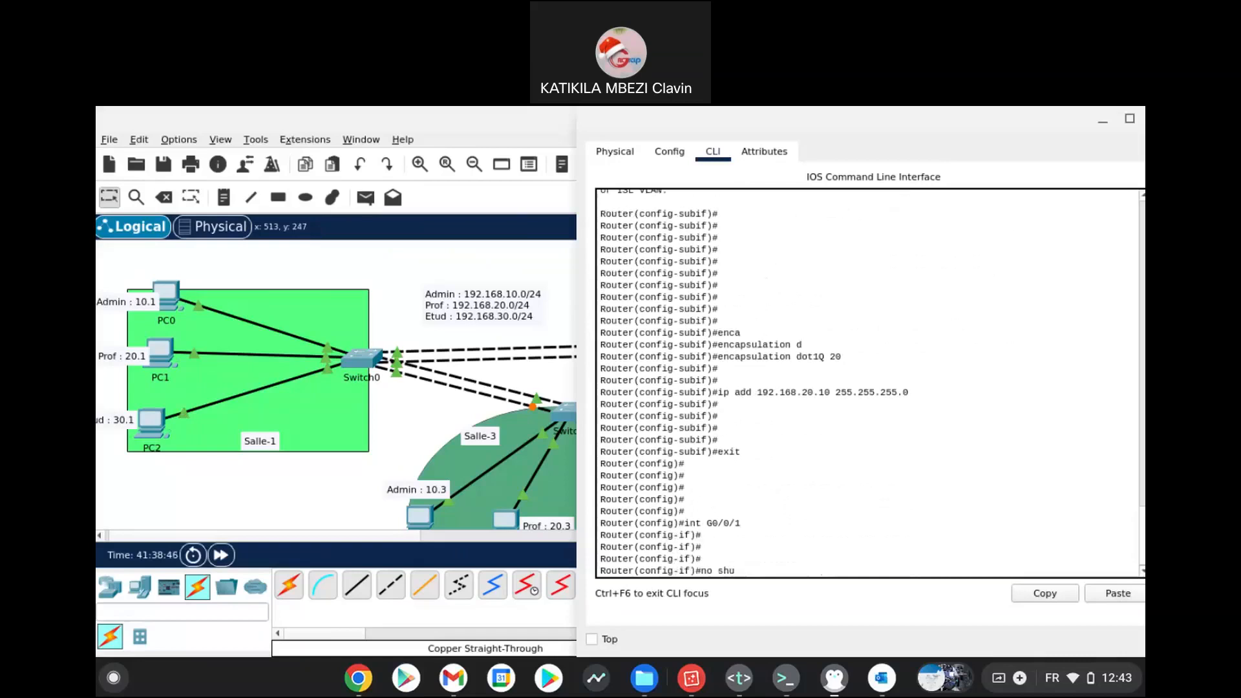
key(Return)
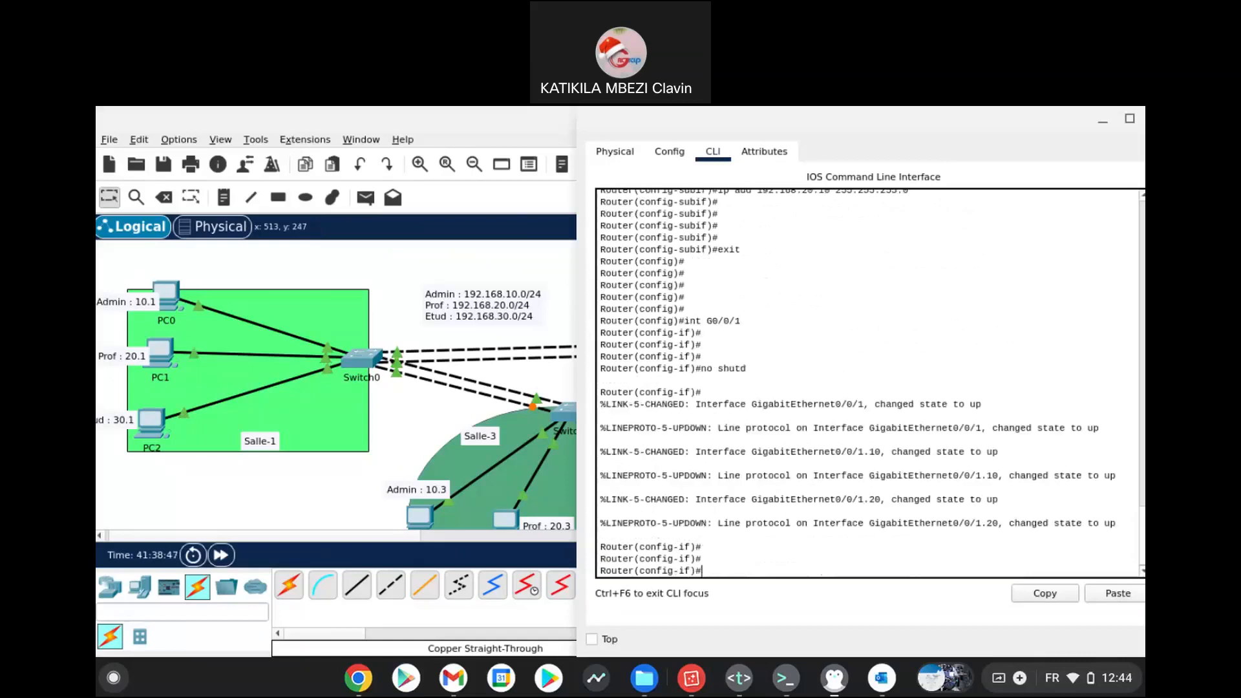
Step: Save Router2's running configuration with do wr and close the router's window
key(Return)
key(Return)
key(Return)
key(Return)
key(Return)
key(Return)
key(Return)
key(Return)
text(do wr)
key(Return)
key(Return)
key(Return)
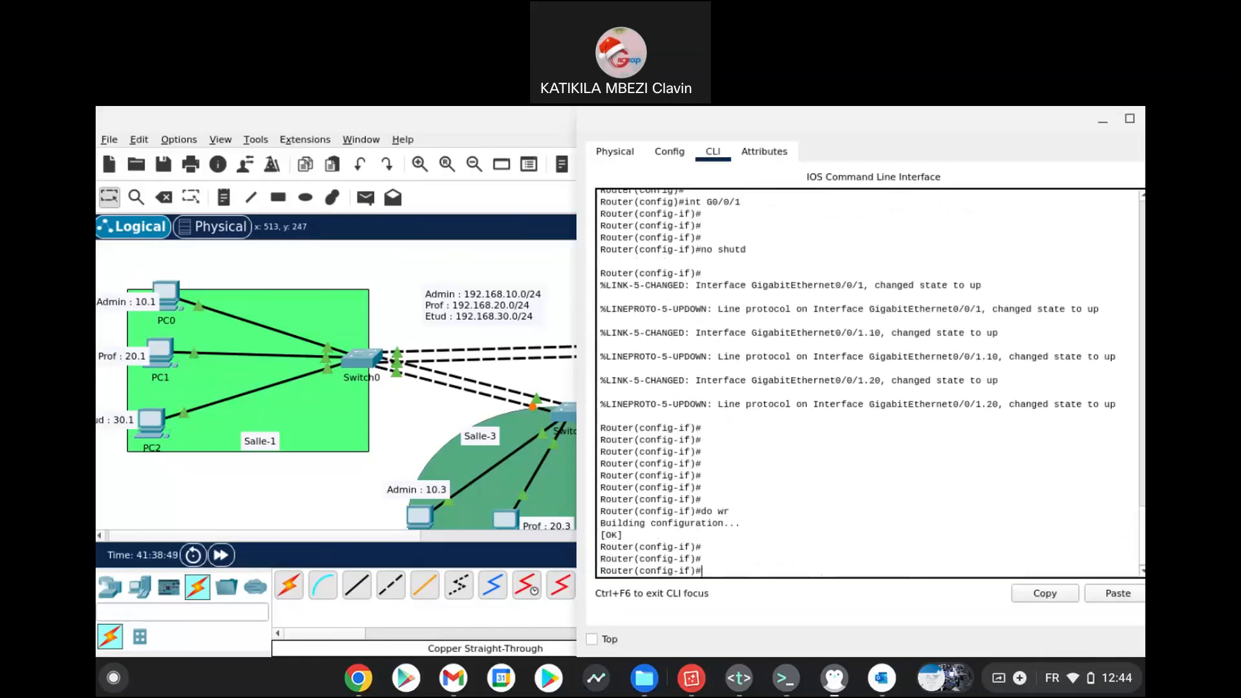
double_click(1014, 122)
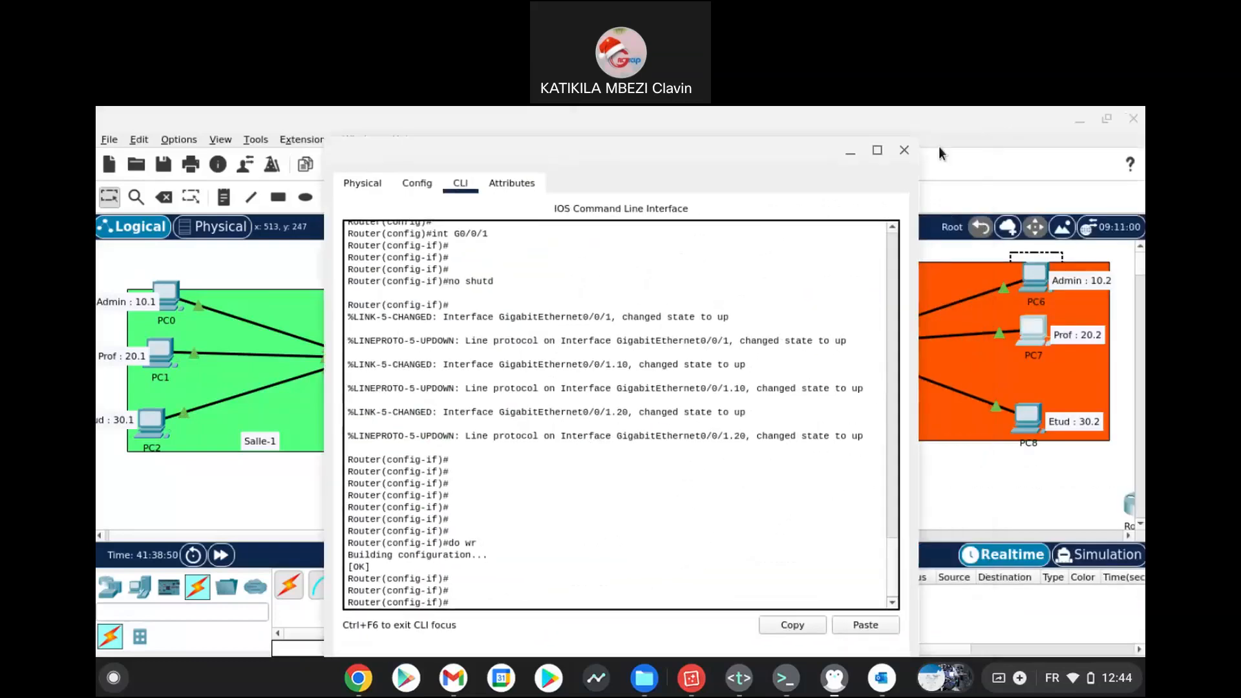
click(905, 150)
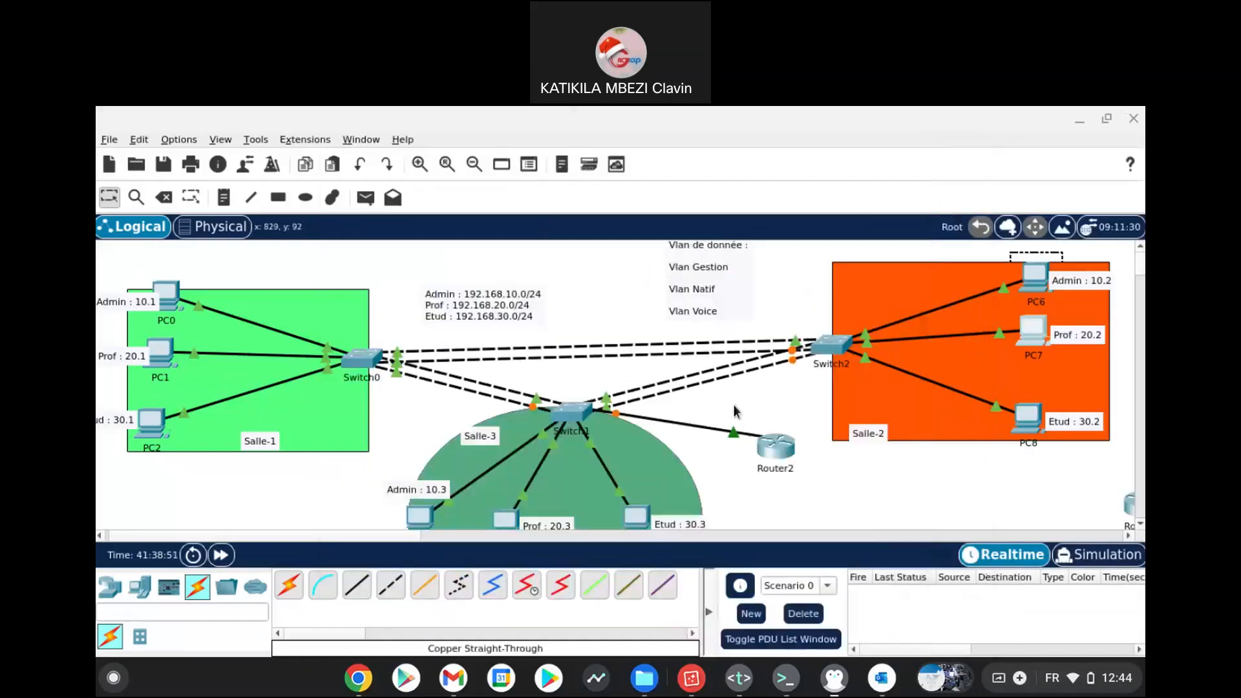
click(370, 205)
key(alt+Tab)
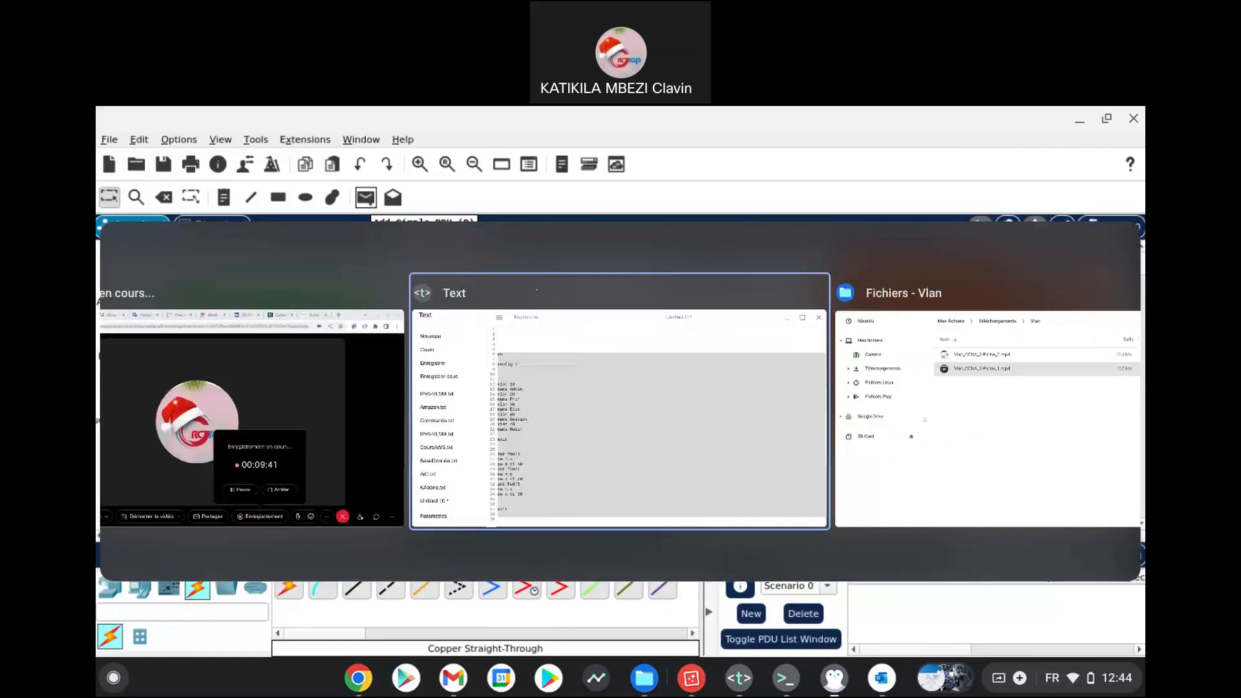
key(alt+Tab)
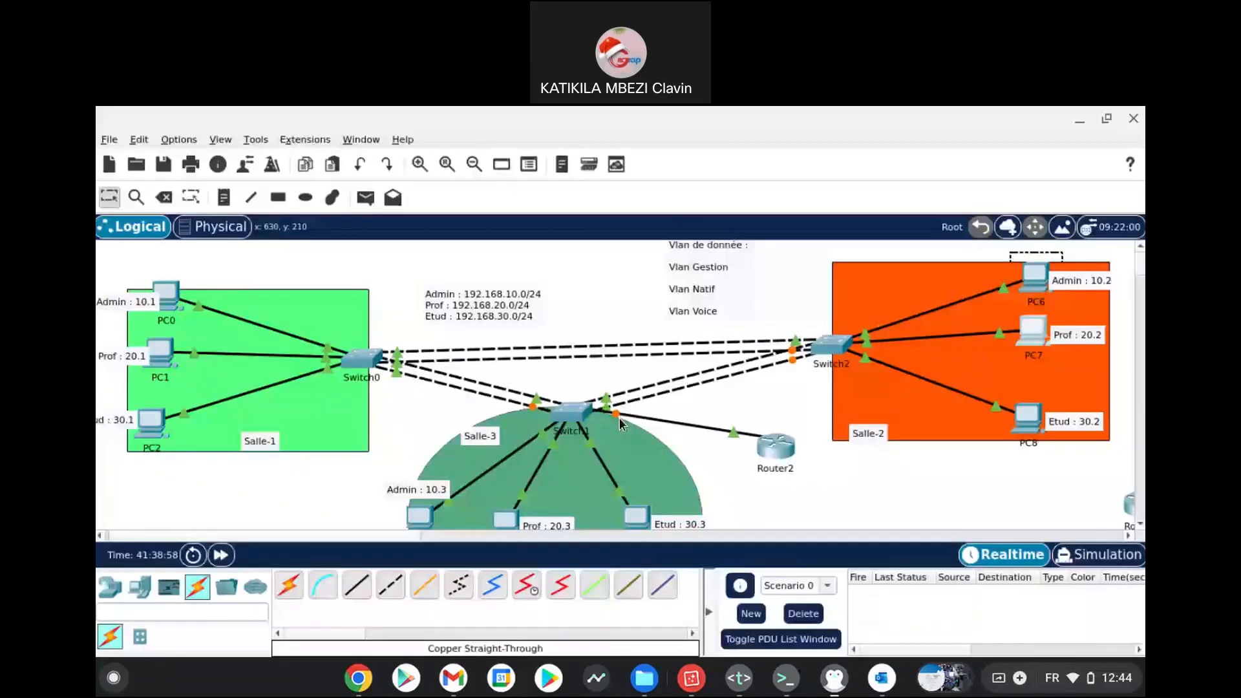
key(alt+Tab)
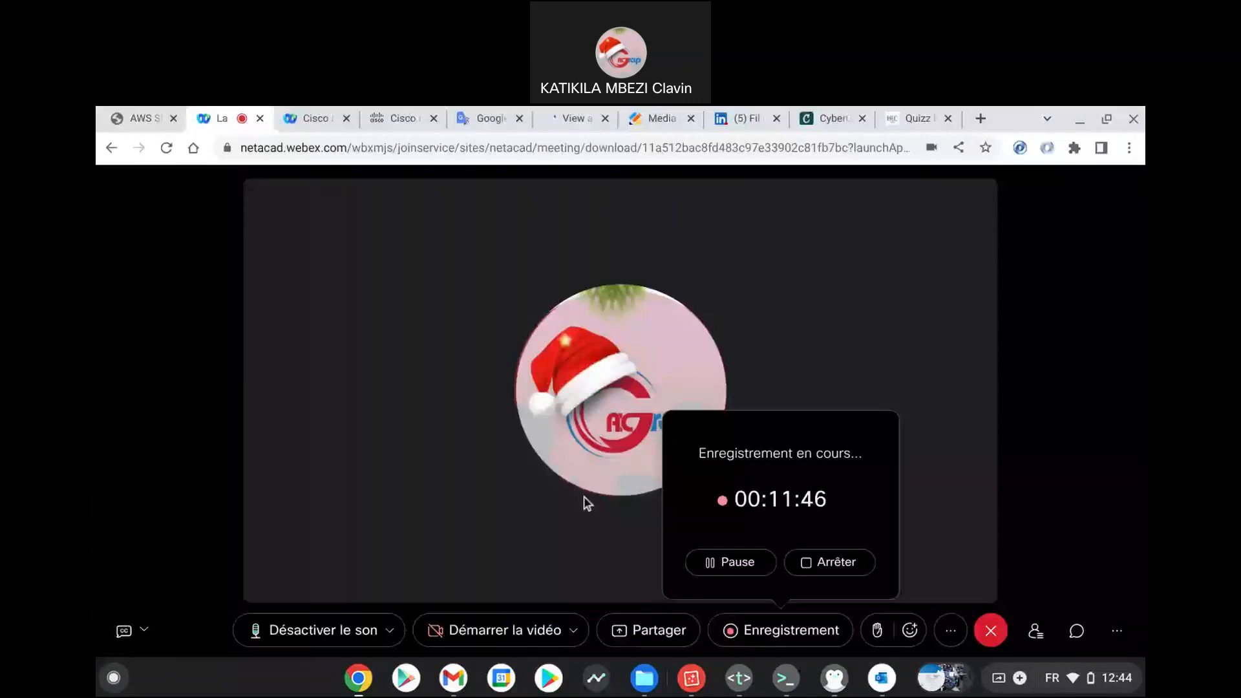
key(alt+Tab)
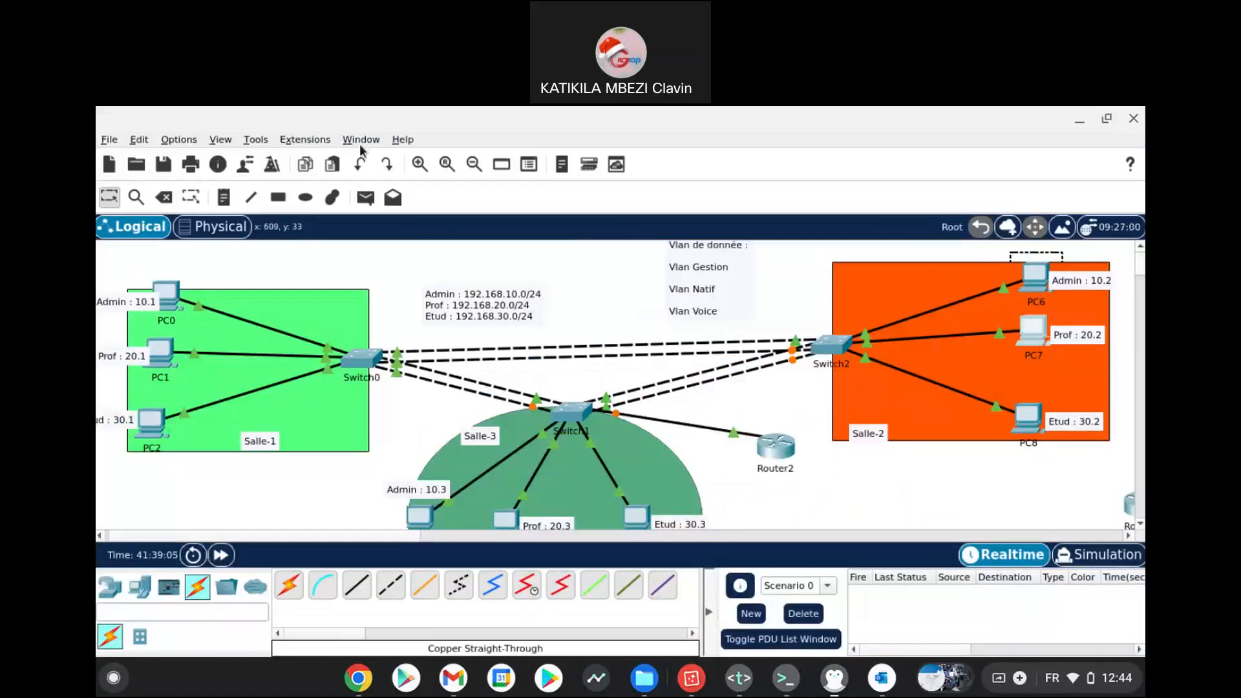
Step: Test connectivity from PC0 to PC1 with a simple PDU, firing it two more times, and delete the PDU scenario
click(365, 198)
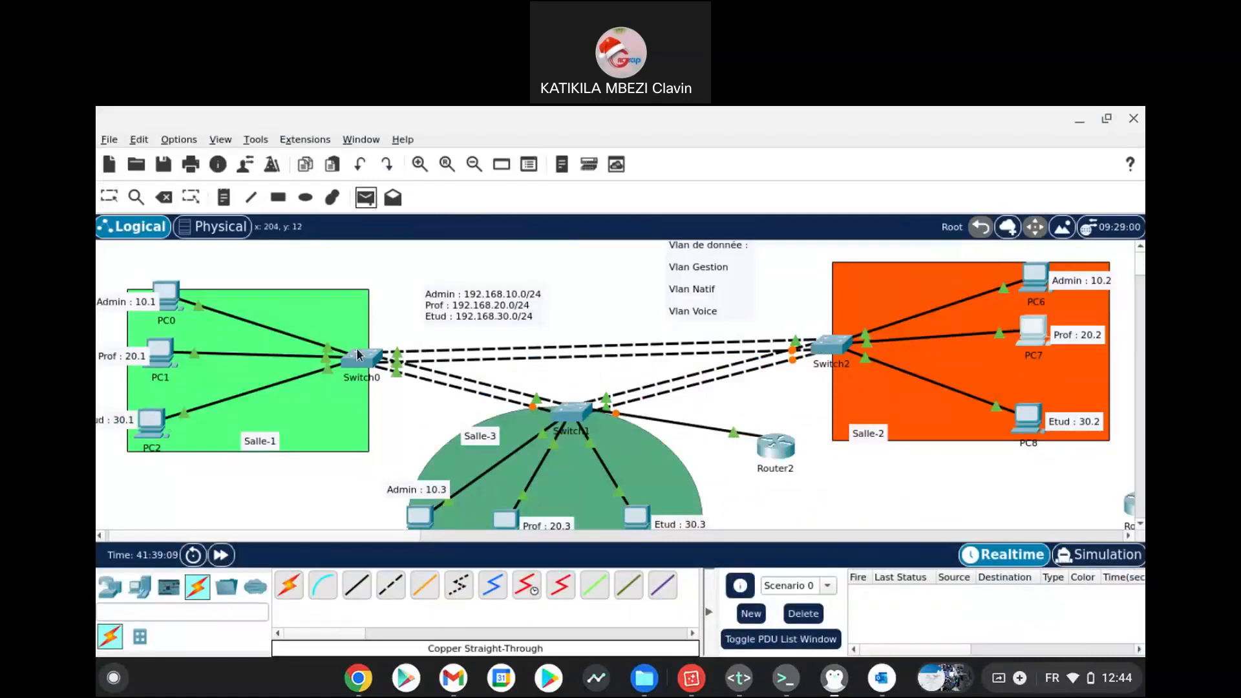
click(166, 294)
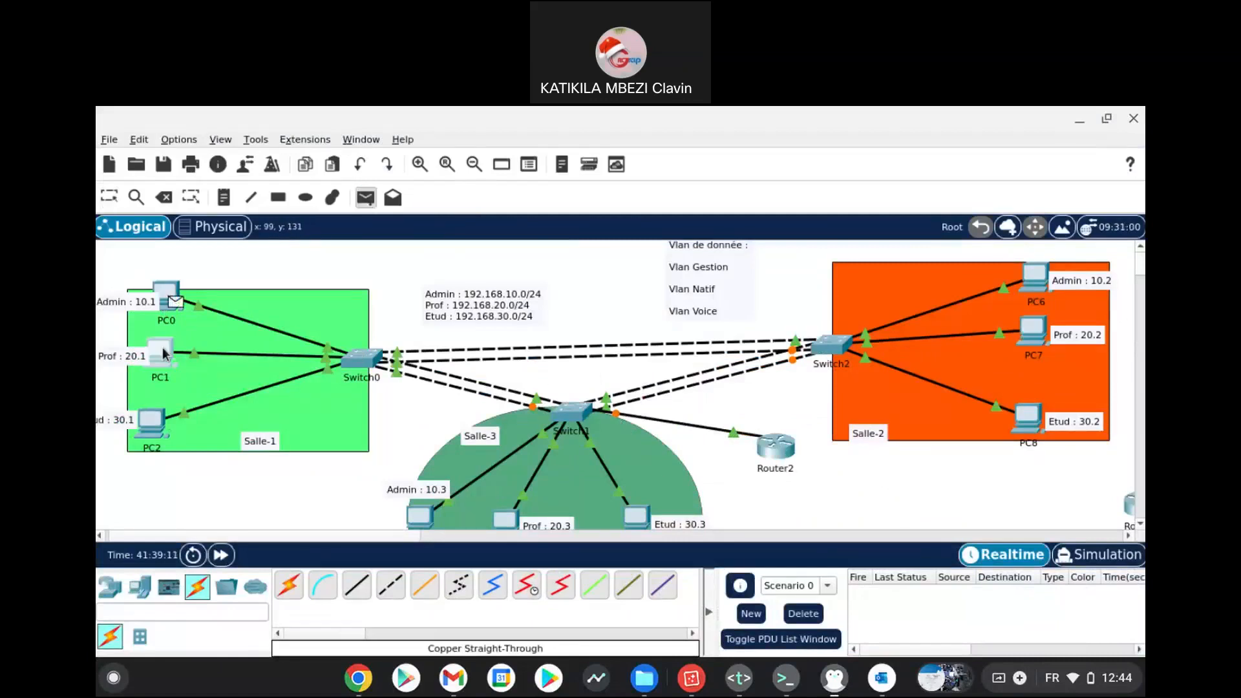
click(168, 350)
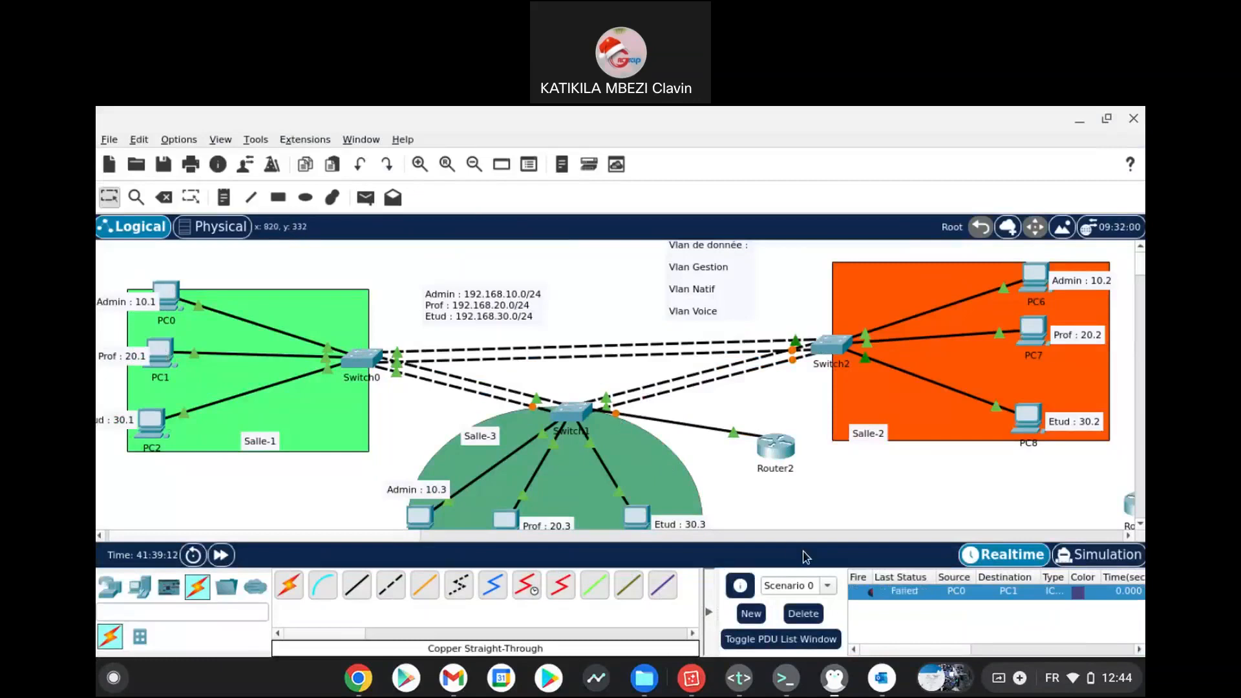
click(872, 594)
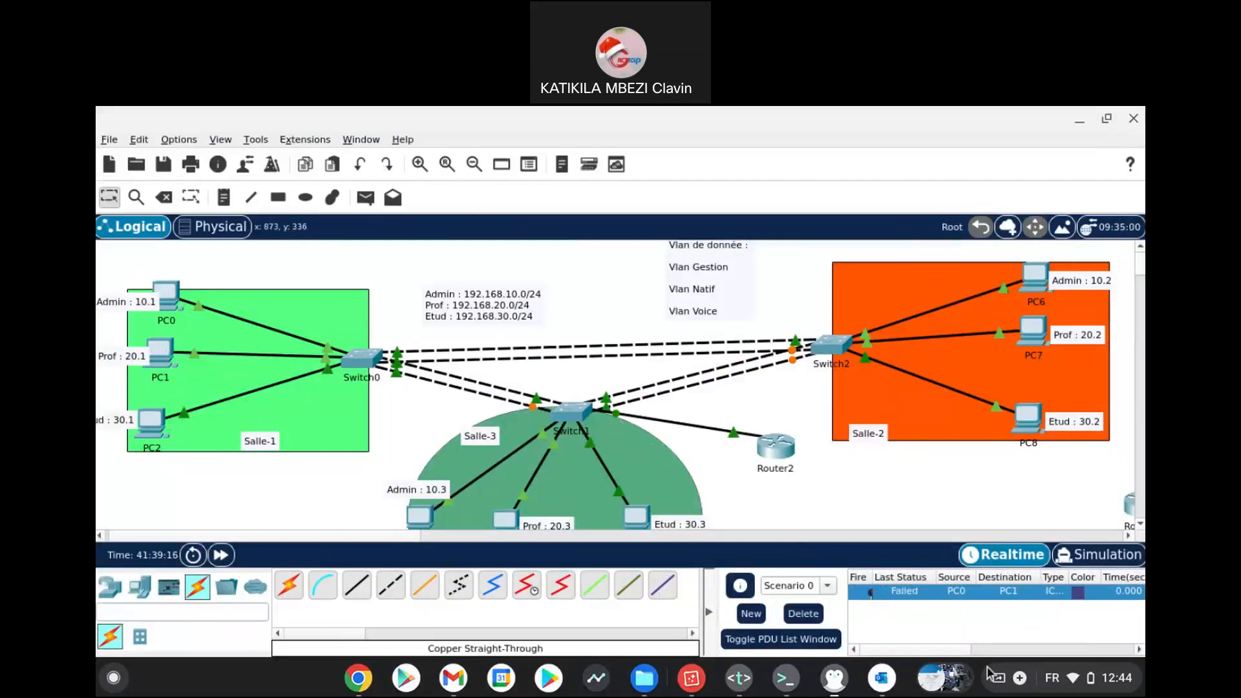
click(872, 595)
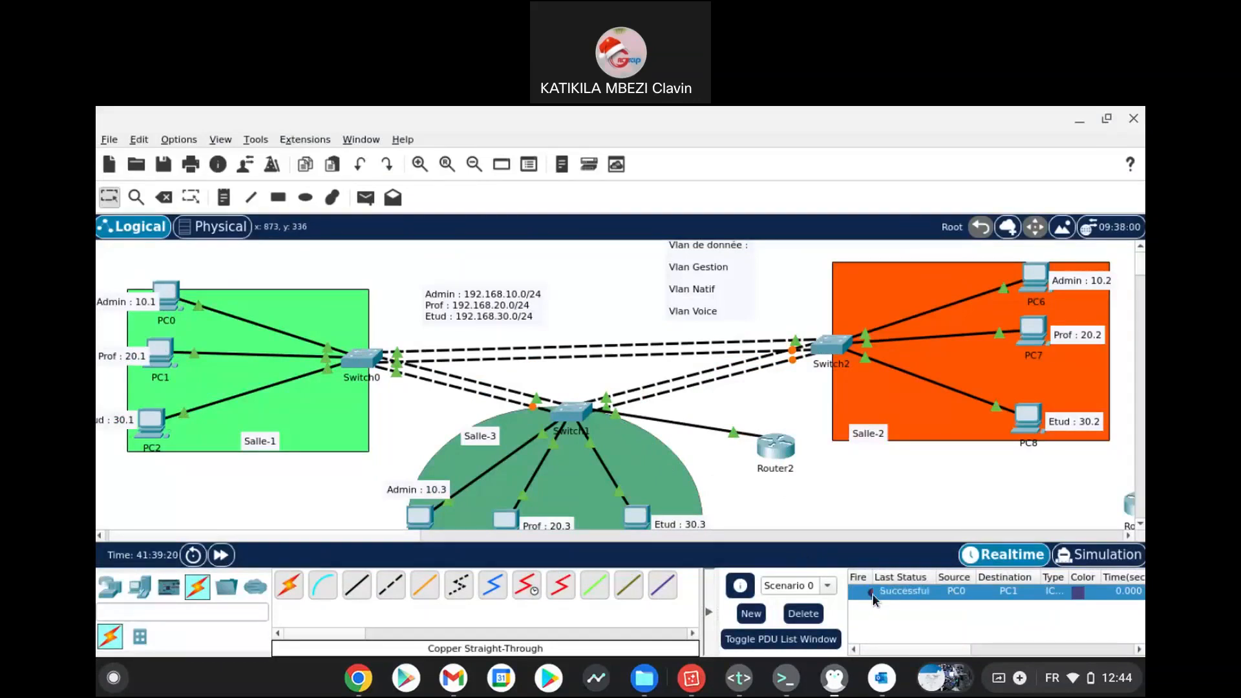
click(803, 613)
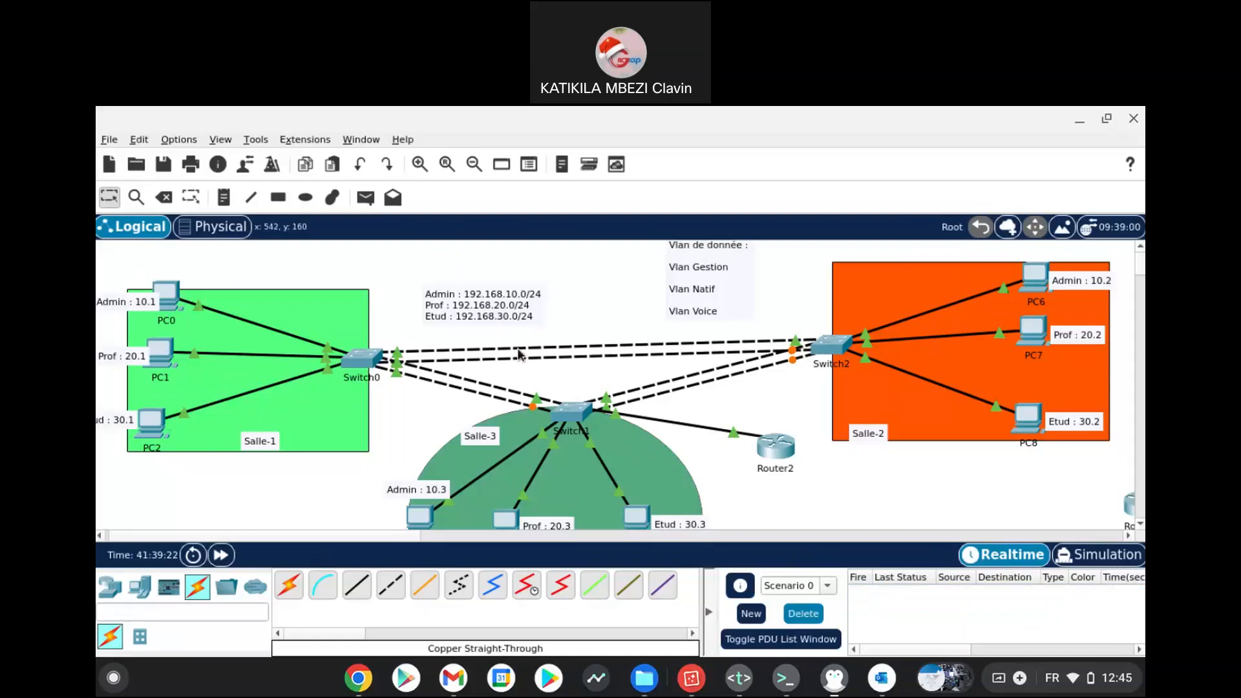
Step: Repeat the connectivity test with a new simple PDU from PC0 to PC1 and clear the PDU list
click(366, 197)
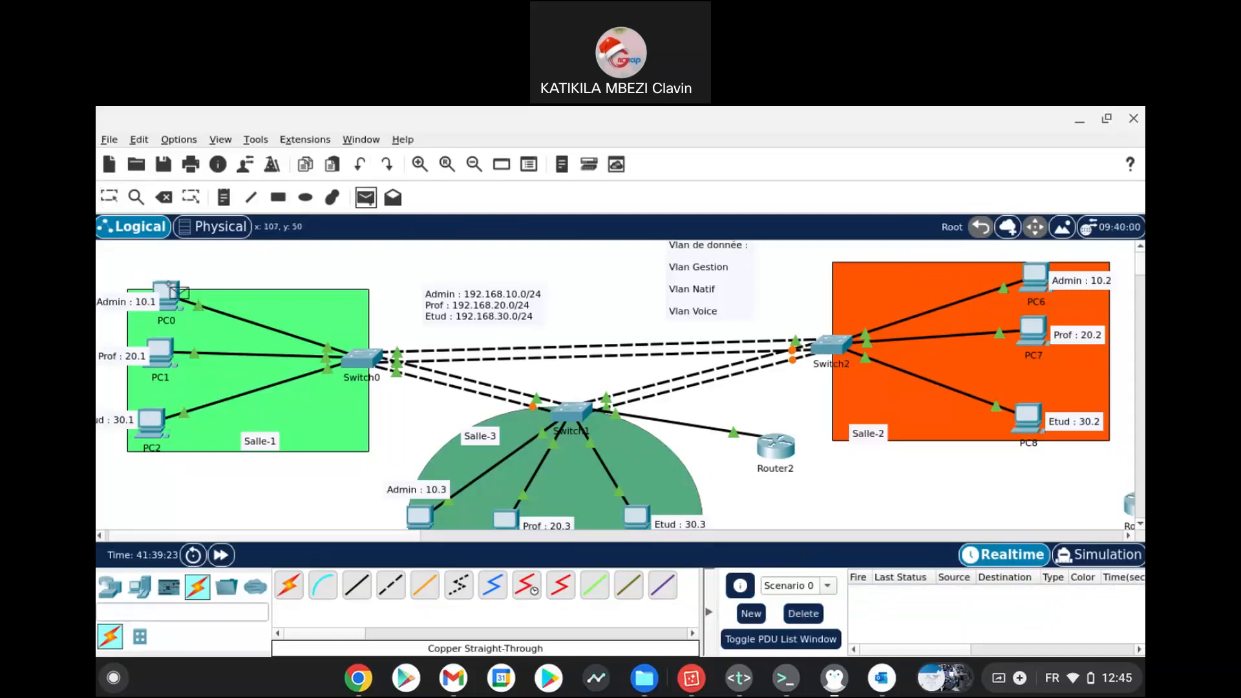
click(166, 292)
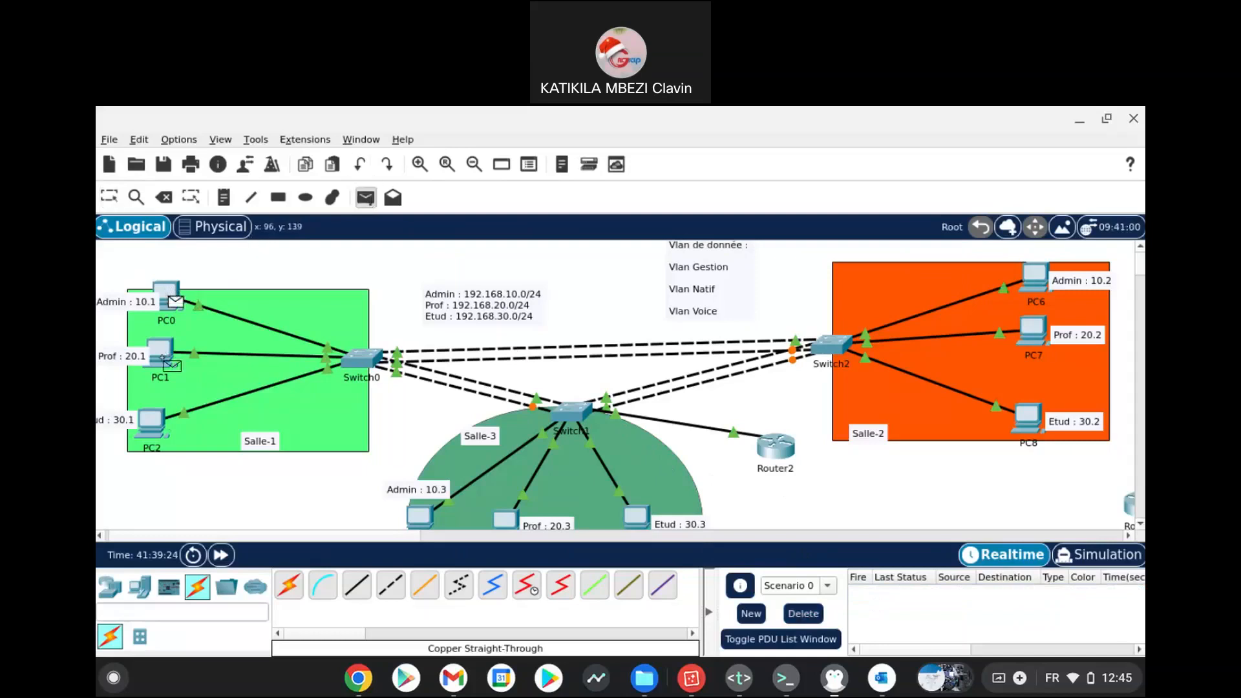
click(162, 357)
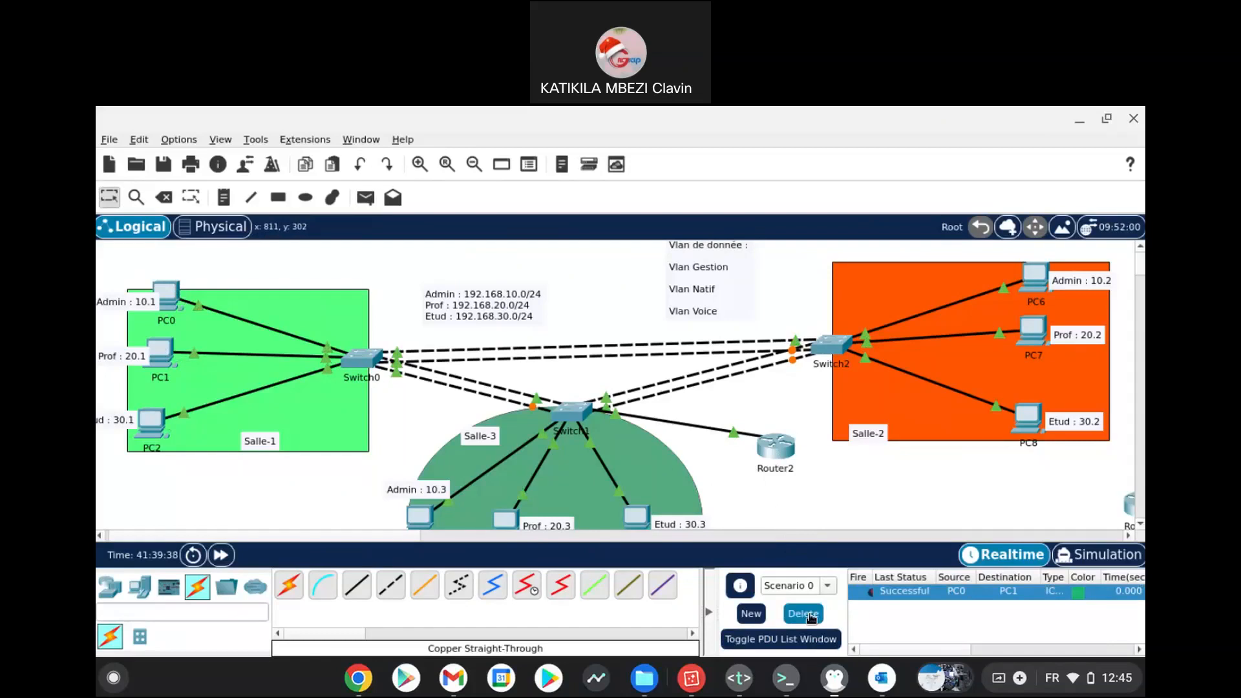
click(809, 618)
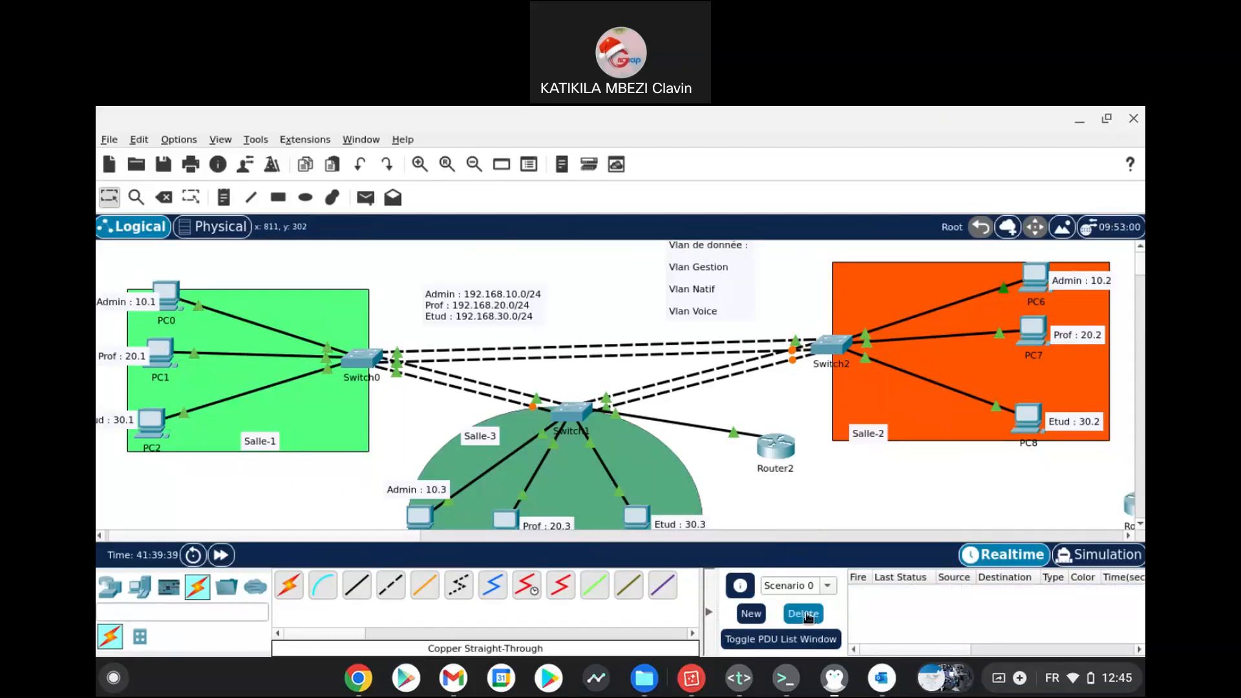